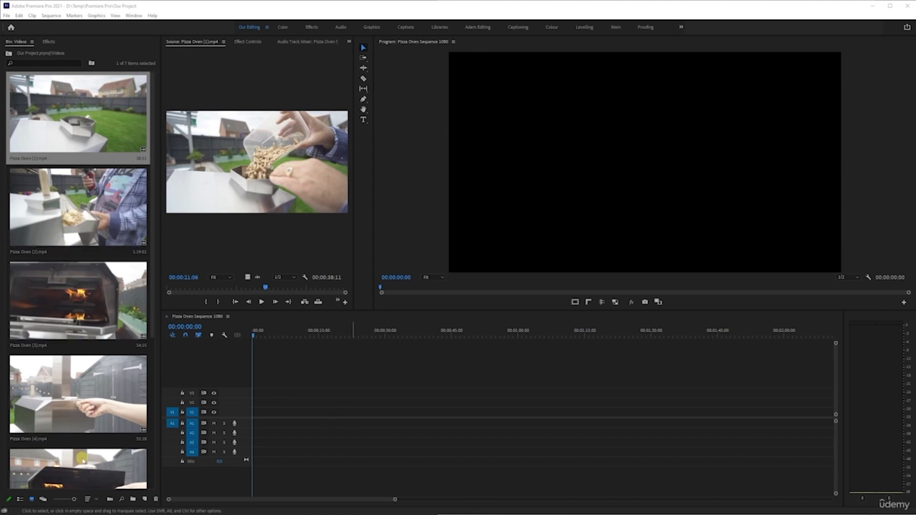
- Shrink the bin thumbnails, try list view, and return the Videos bin to icon view
{"action": "left_click_drag", "start_coordinate": [73, 500], "coordinate": [62, 500]}
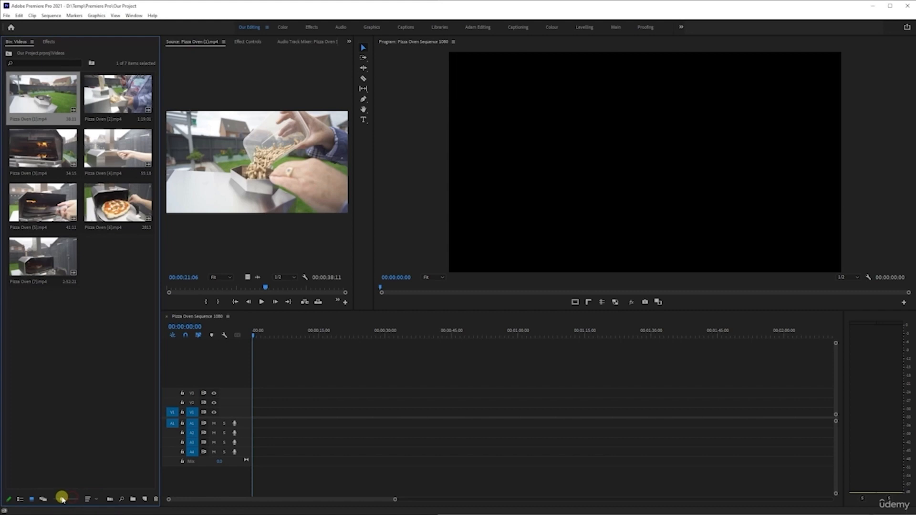
{"action": "left_click", "coordinate": [19, 500]}
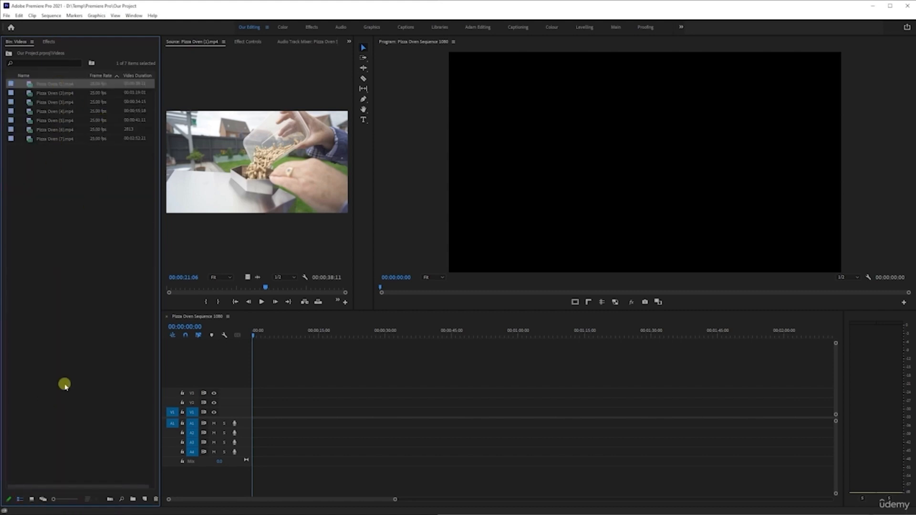
{"action": "left_click", "coordinate": [32, 500]}
{"action": "left_click", "coordinate": [100, 339]}
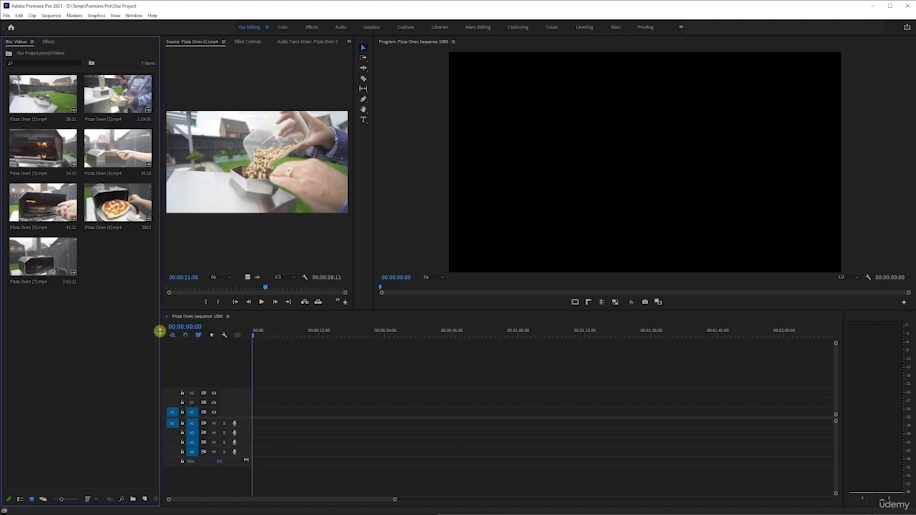
- Examine the timeline's snap control, Timeline Display Settings options, and the track header options
{"action": "left_click", "coordinate": [187, 340]}
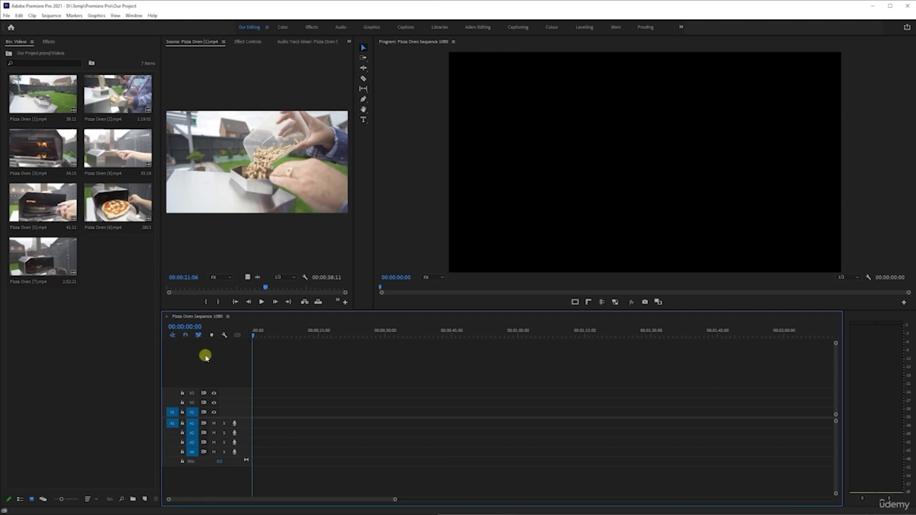
{"action": "left_click", "coordinate": [188, 336]}
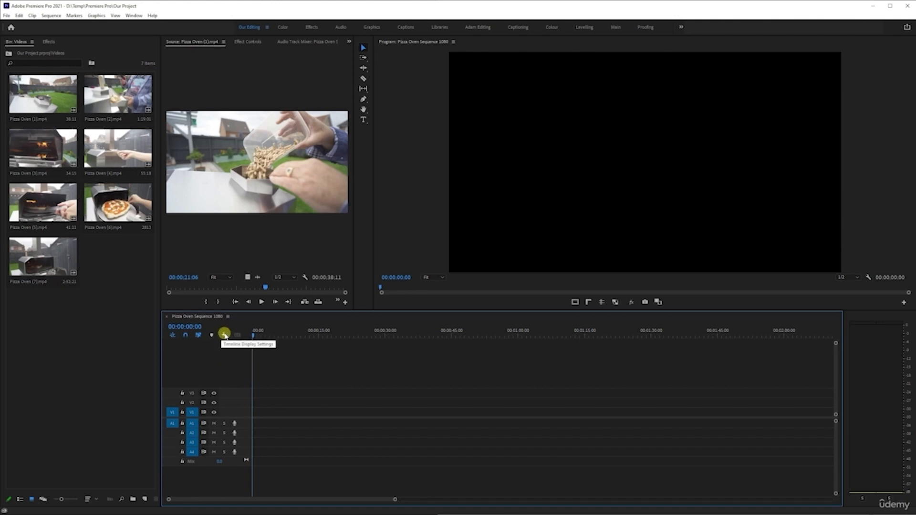
{"action": "left_click", "coordinate": [225, 334]}
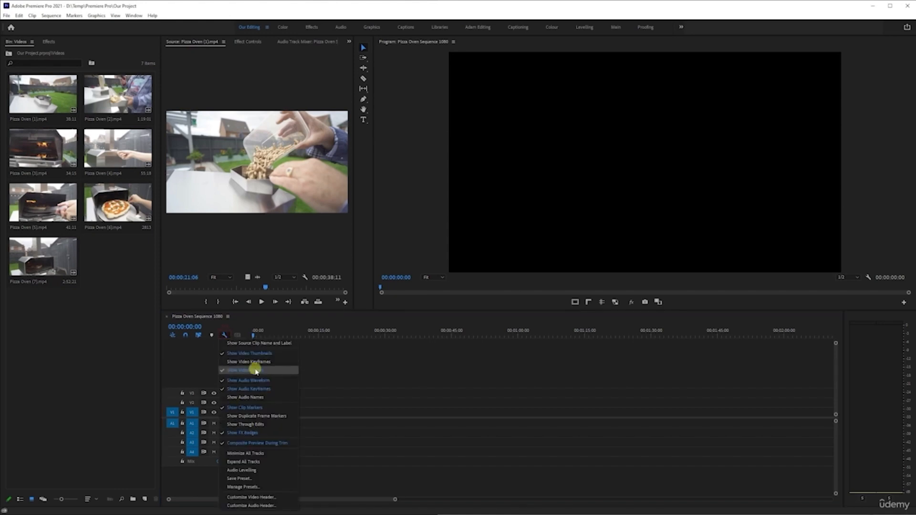
{"action": "left_click", "coordinate": [194, 348]}
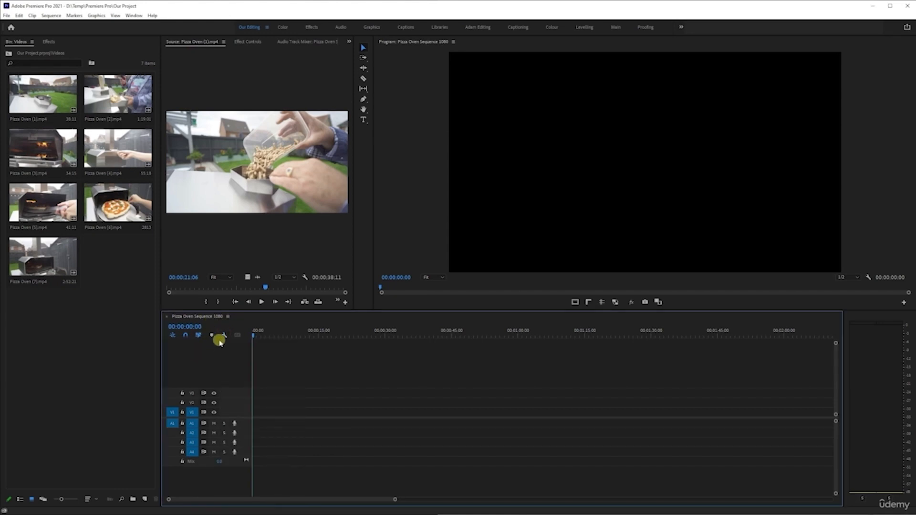
{"action": "left_click", "coordinate": [225, 335]}
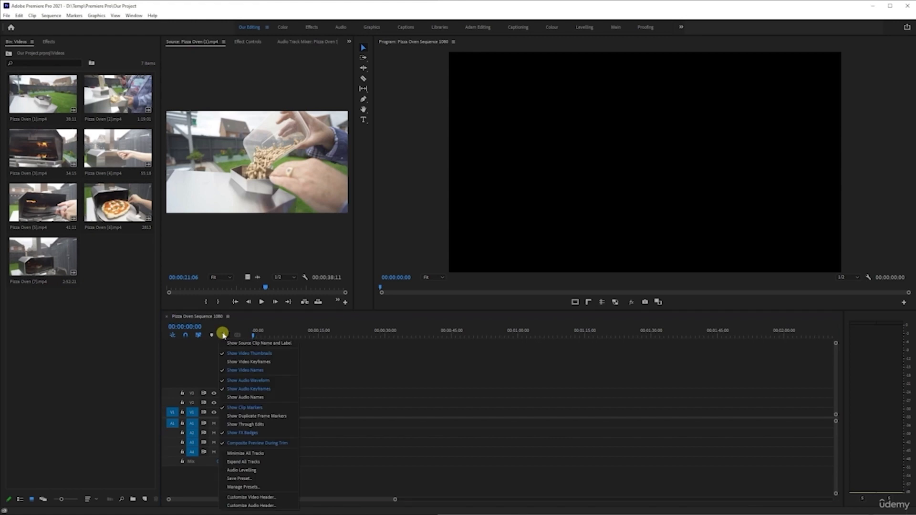
{"action": "left_click", "coordinate": [223, 370]}
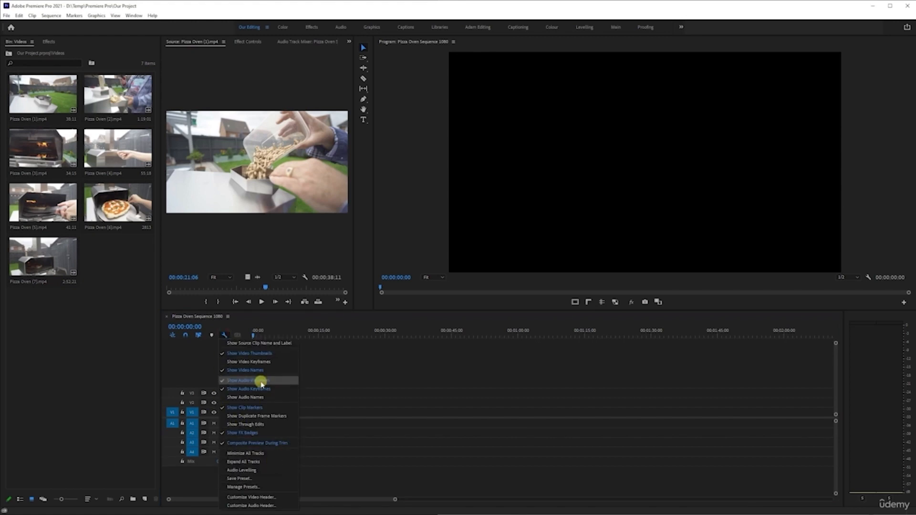
{"action": "left_click", "coordinate": [194, 354]}
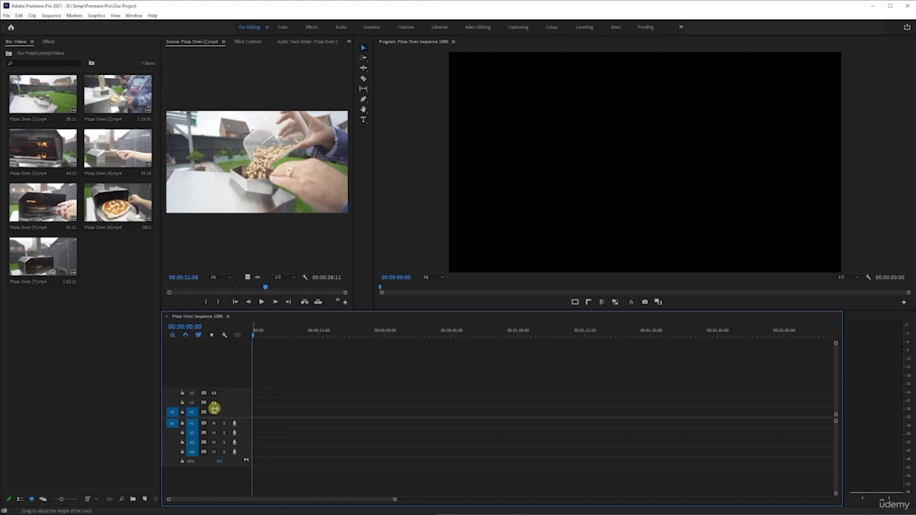
{"action": "right_click", "coordinate": [232, 395]}
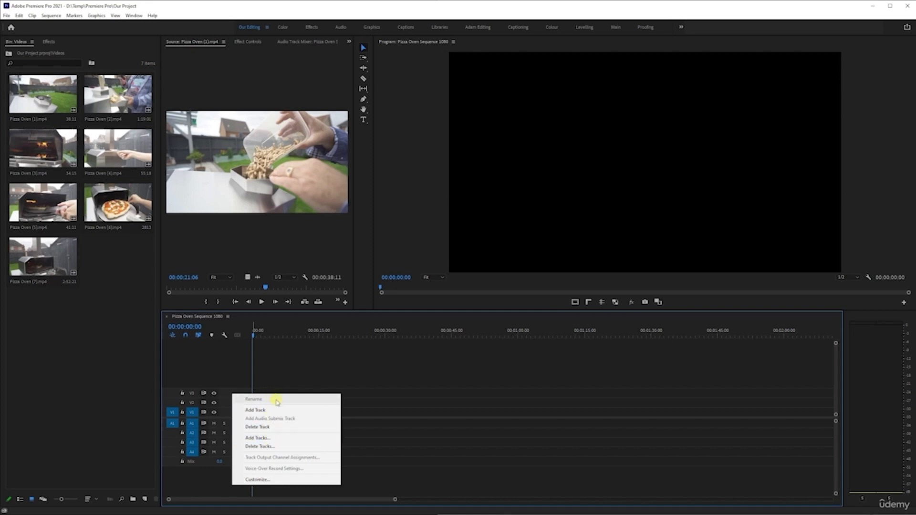
{"action": "left_click", "coordinate": [240, 378]}
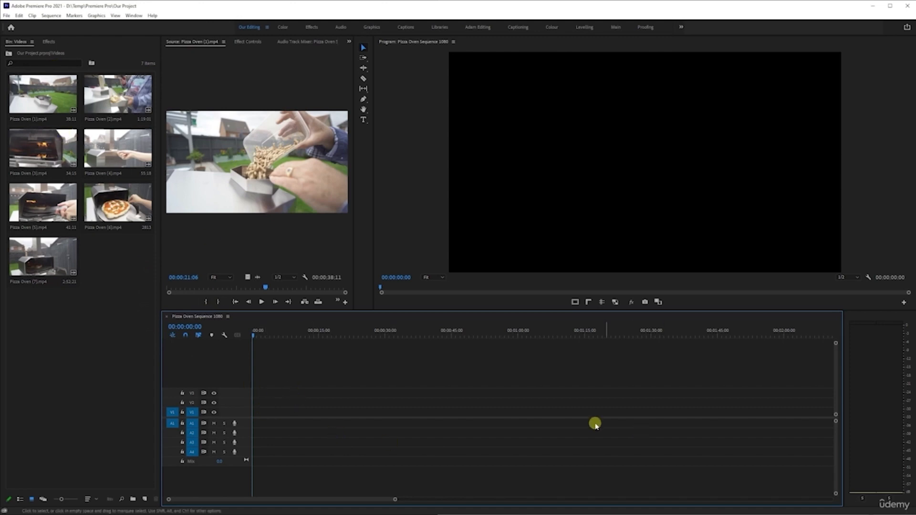
- Mark an in and out range of about 5 seconds in the source clip and place it on the first video track
{"action": "mouse_move", "coordinate": [266, 289]}
{"action": "left_mouse_down"}
{"action": "mouse_move", "coordinate": [248, 286]}
{"action": "mouse_move", "coordinate": [275, 291]}
{"action": "left_mouse_up"}
{"action": "key", "text": "i"}
{"action": "key", "text": "o"}
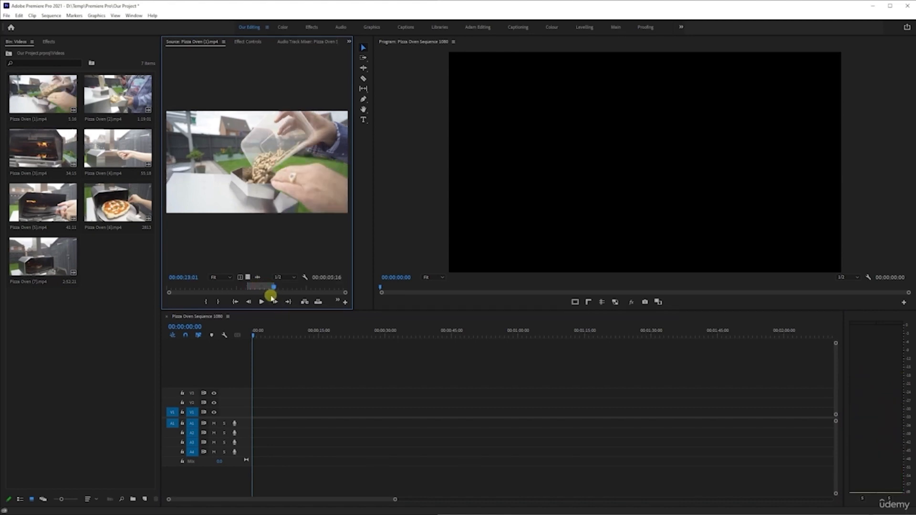
{"action": "left_click_drag", "start_coordinate": [260, 289], "coordinate": [243, 416]}
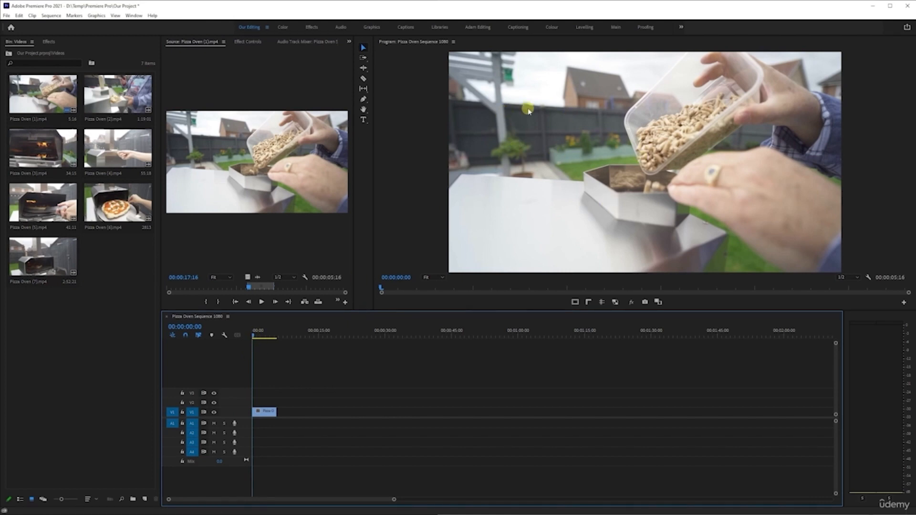
- Move the timeline playhead along the ruler and back to the sequence start
{"action": "left_click", "coordinate": [425, 335]}
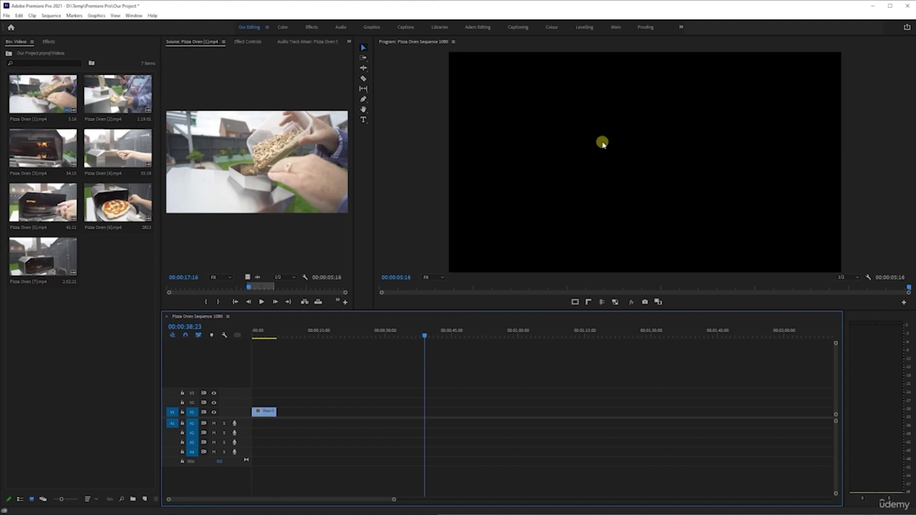
{"action": "left_click_drag", "start_coordinate": [430, 333], "coordinate": [369, 337]}
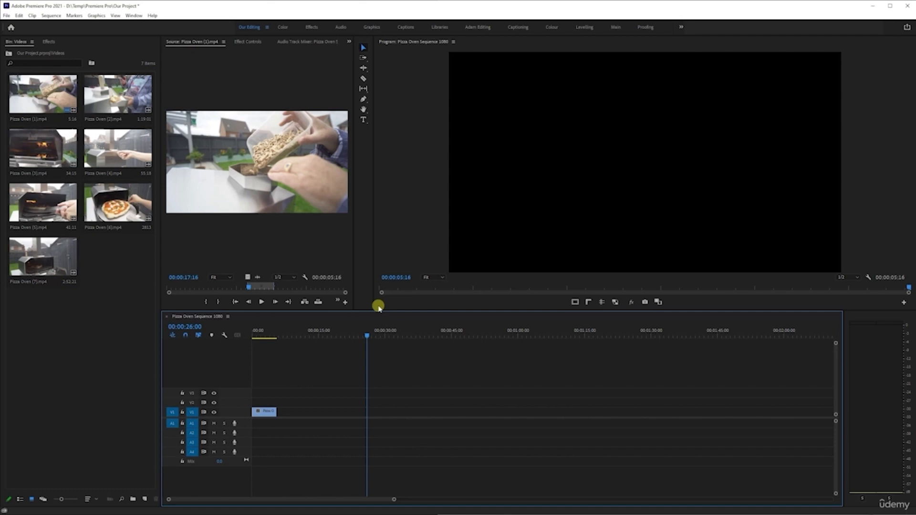
{"action": "left_click_drag", "start_coordinate": [366, 336], "coordinate": [33, 324]}
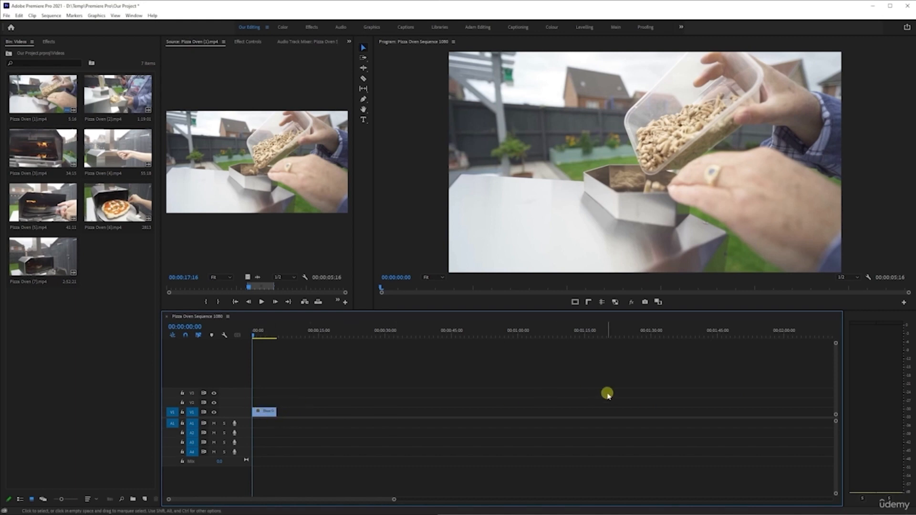
- Try to lengthen the timeline clip from its end, and undo the change
{"action": "left_click_drag", "start_coordinate": [275, 411], "coordinate": [440, 405]}
{"action": "key", "text": "ctrl+z"}
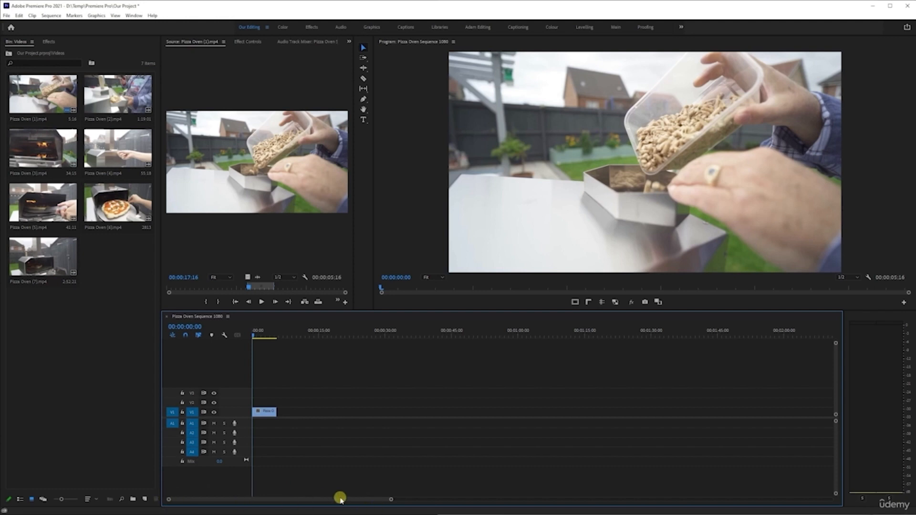
- Zoom the source monitor and timeline out fully, and move the playhead to the sequence end and back to start
{"action": "left_click", "coordinate": [345, 293]}
{"action": "left_click_drag", "start_coordinate": [345, 293], "coordinate": [220, 294]}
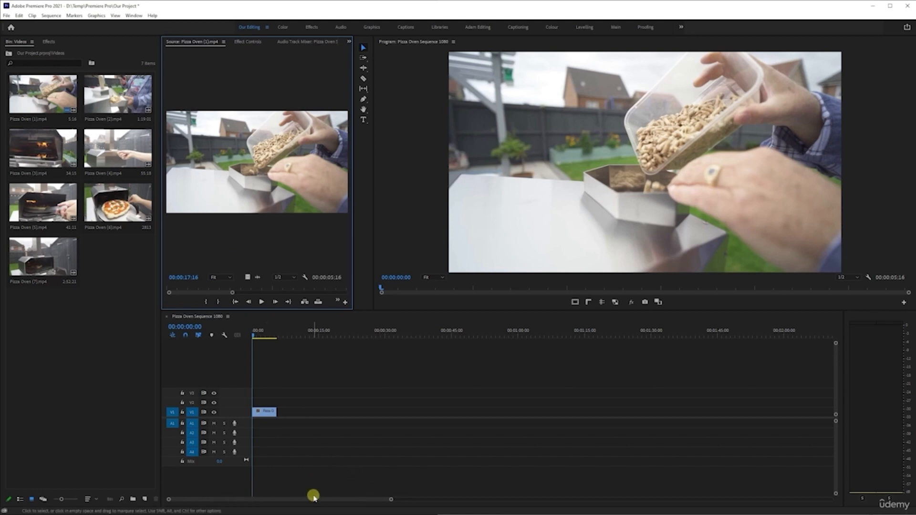
{"action": "left_click_drag", "start_coordinate": [391, 499], "coordinate": [831, 500]}
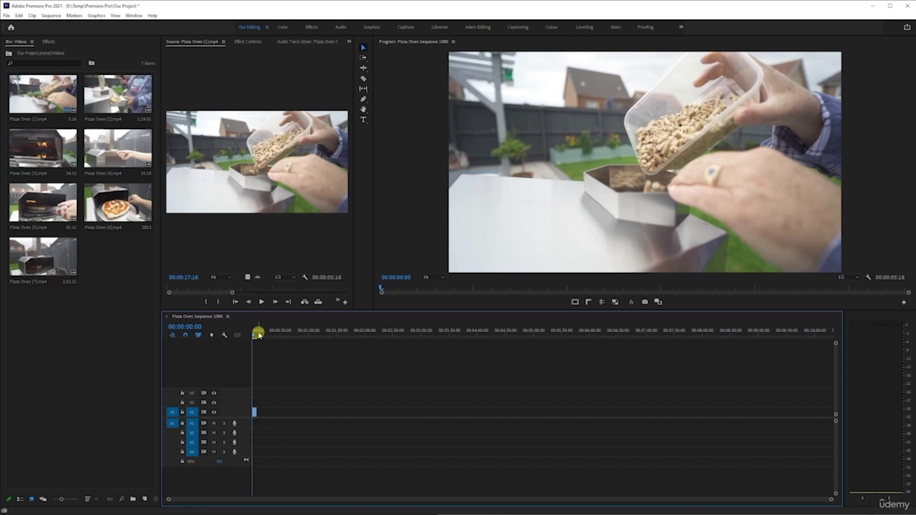
{"action": "key", "text": "End"}
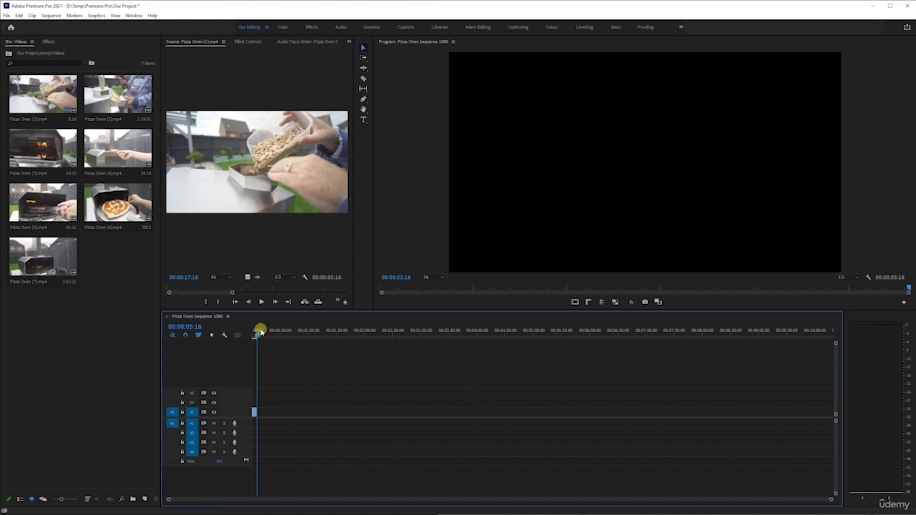
{"action": "left_click_drag", "start_coordinate": [256, 336], "coordinate": [849, 344]}
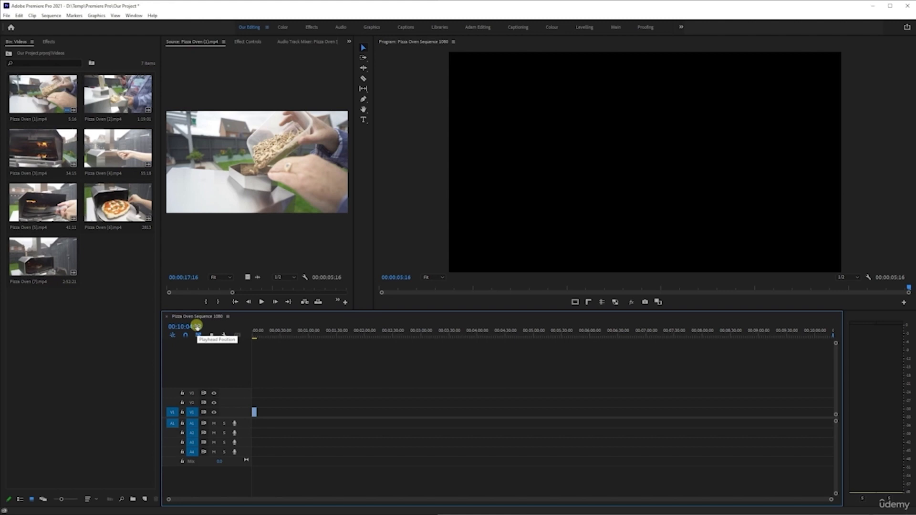
{"action": "left_click", "coordinate": [337, 338]}
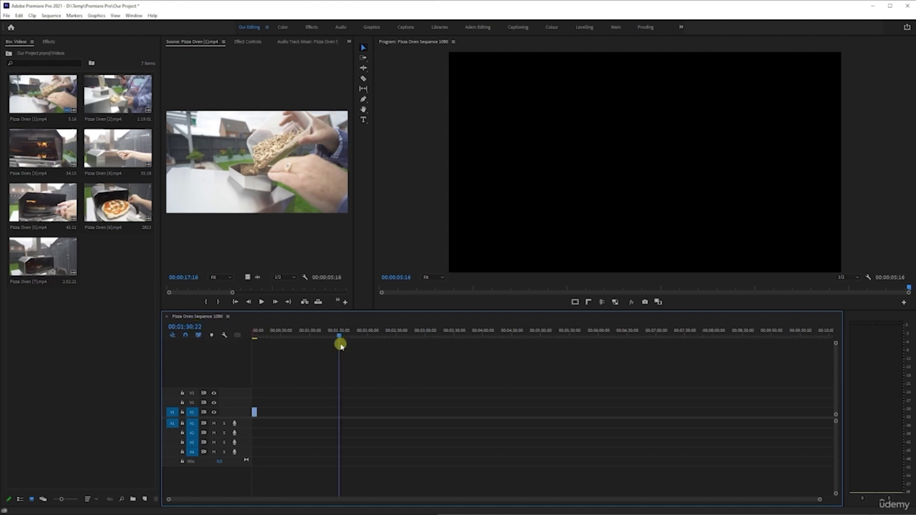
{"action": "left_click_drag", "start_coordinate": [338, 338], "coordinate": [161, 335]}
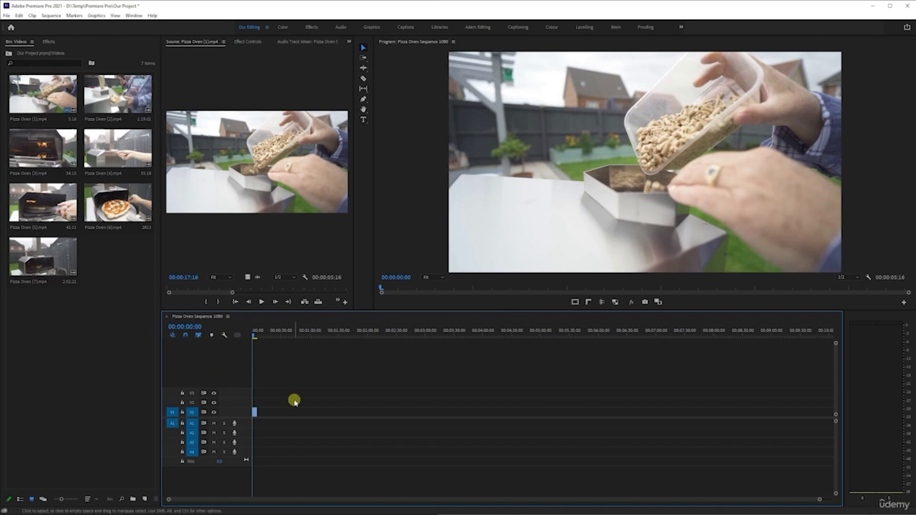
- Play and stop the source clip and the sequence, returning the playhead to the start
{"action": "left_click", "coordinate": [212, 229]}
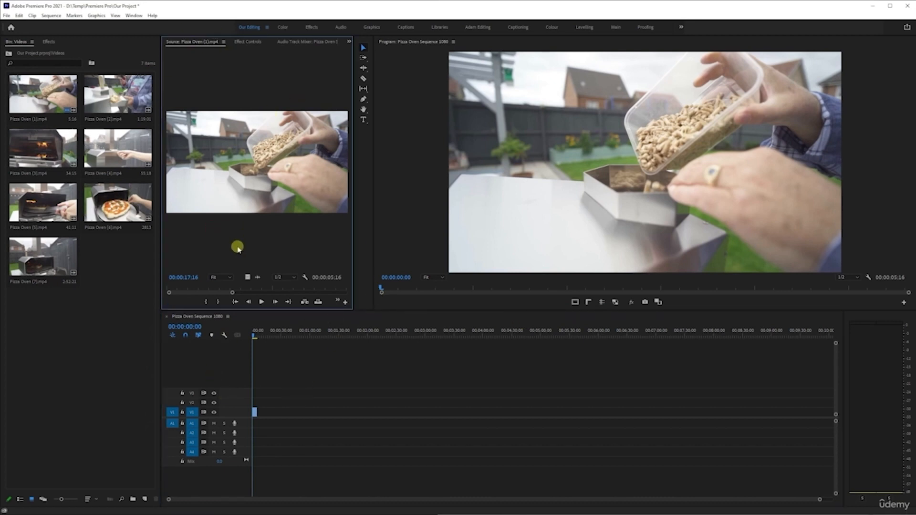
{"action": "key", "text": "space"}
{"action": "key", "text": "space"}
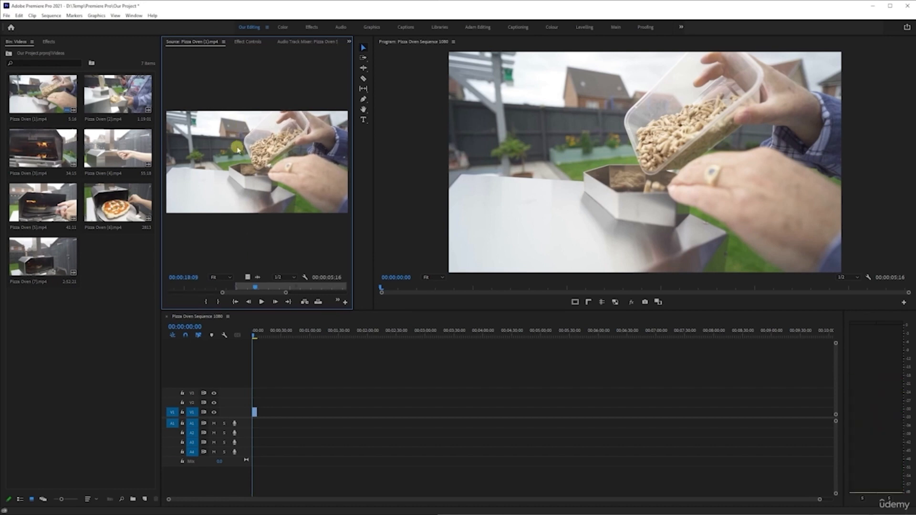
{"action": "left_click", "coordinate": [225, 354]}
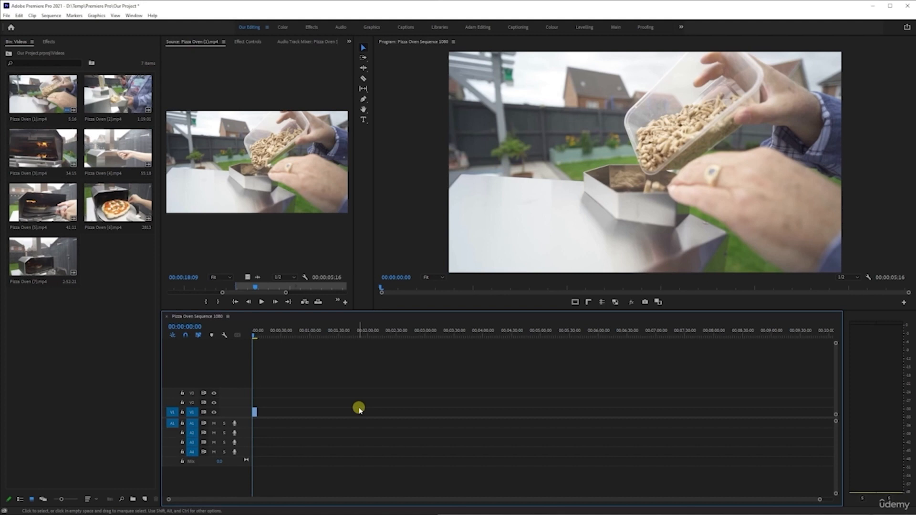
{"action": "key", "text": "space"}
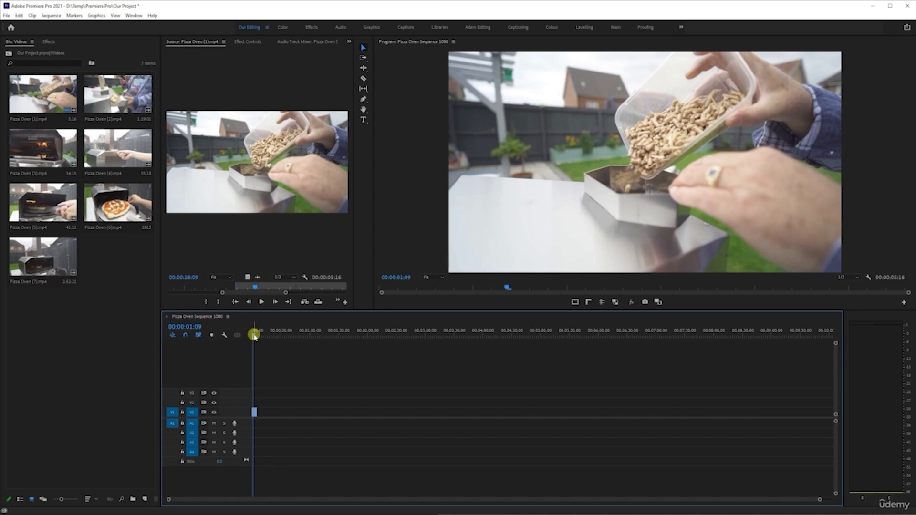
{"action": "left_click_drag", "start_coordinate": [255, 336], "coordinate": [233, 333]}
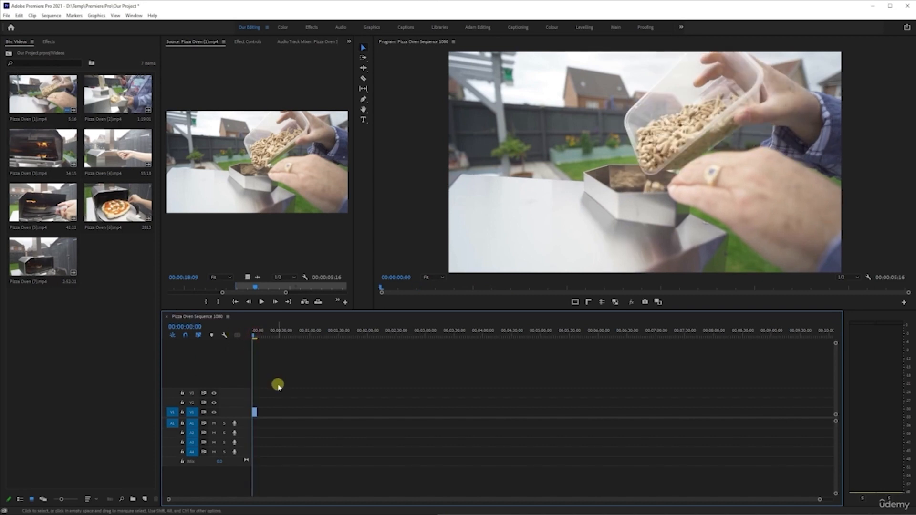
{"action": "key", "text": "space"}
{"action": "key", "text": "space"}
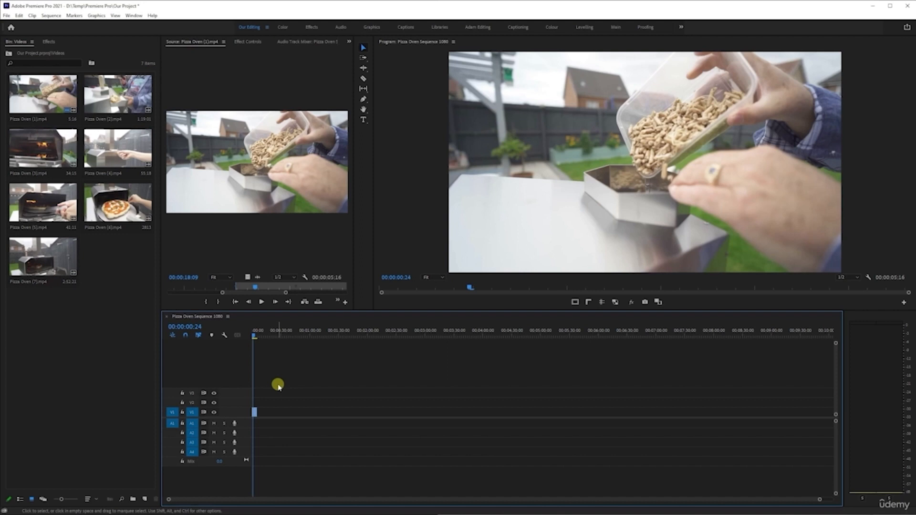
- Step frame by frame forward and backward through the first second of the sequence
{"action": "key", "text": "Right"}
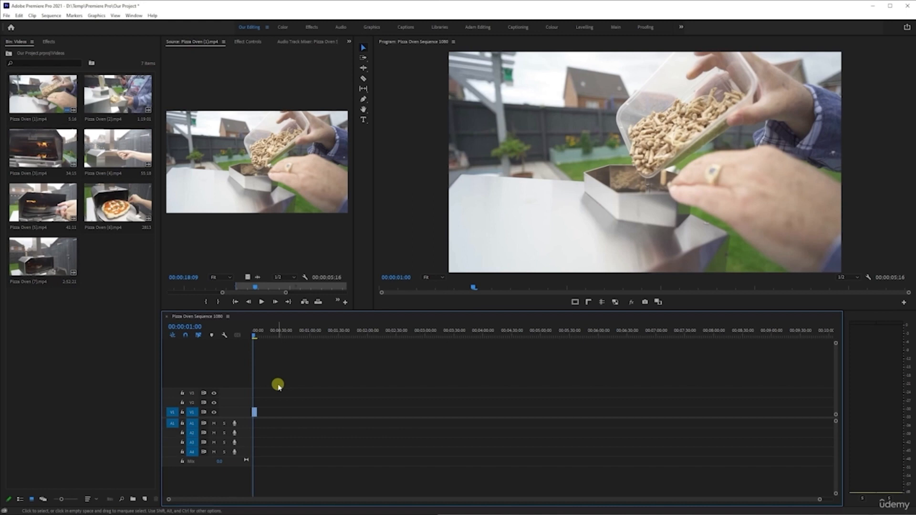
{"action": "key", "text": "Left"}
{"action": "key", "text": "Left"}
{"action": "key", "text": "Left"}
{"action": "key", "text": "Left"}
{"action": "key", "text": "Right"}
{"action": "key", "text": "Right"}
{"action": "key", "text": "Right"}
{"action": "key", "text": "Left"}
{"action": "key", "text": "Left"}
{"action": "key", "text": "Left"}
{"action": "key", "text": "Left"}
{"action": "key", "text": "Left"}
{"action": "key", "text": "Left"}
{"action": "key", "text": "Right"}
{"action": "key", "text": "Right"}
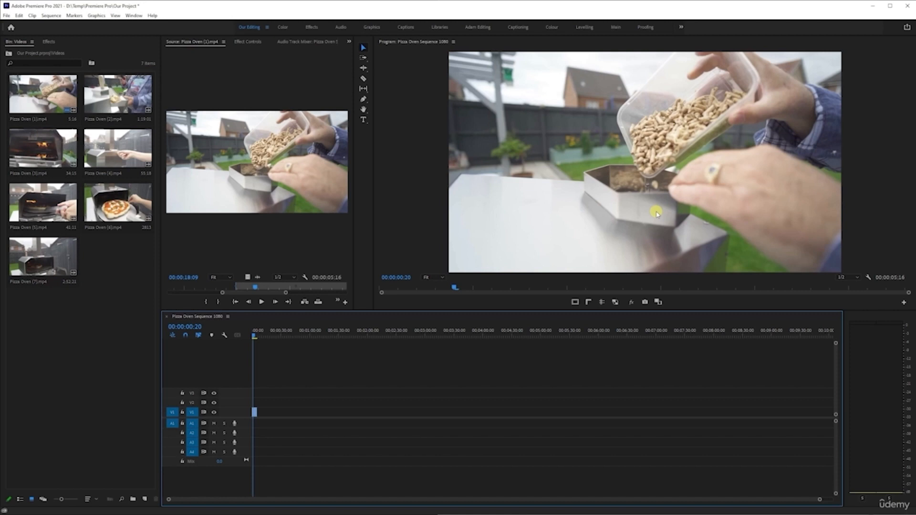
{"action": "key", "text": "Right"}
{"action": "key", "text": "Right"}
{"action": "key", "text": "Right"}
{"action": "key", "text": "Right"}
{"action": "key", "text": "Right"}
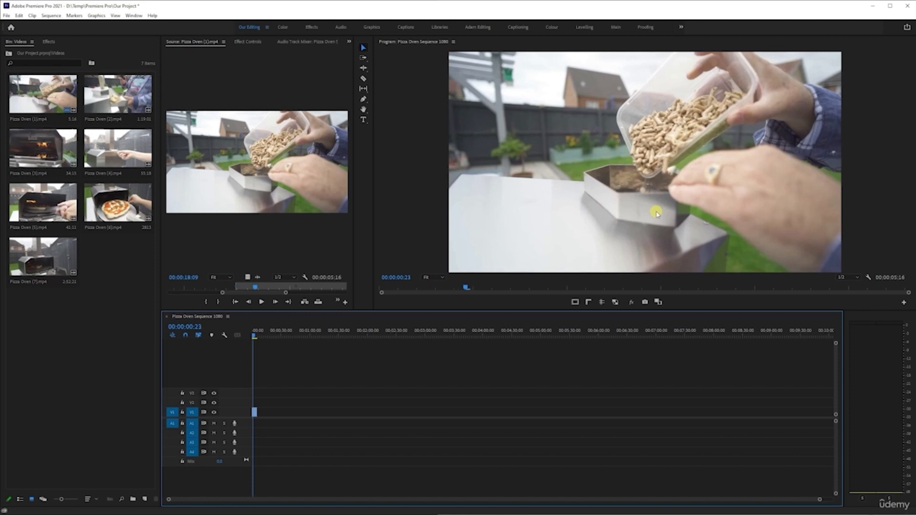
{"action": "key", "text": "Right"}
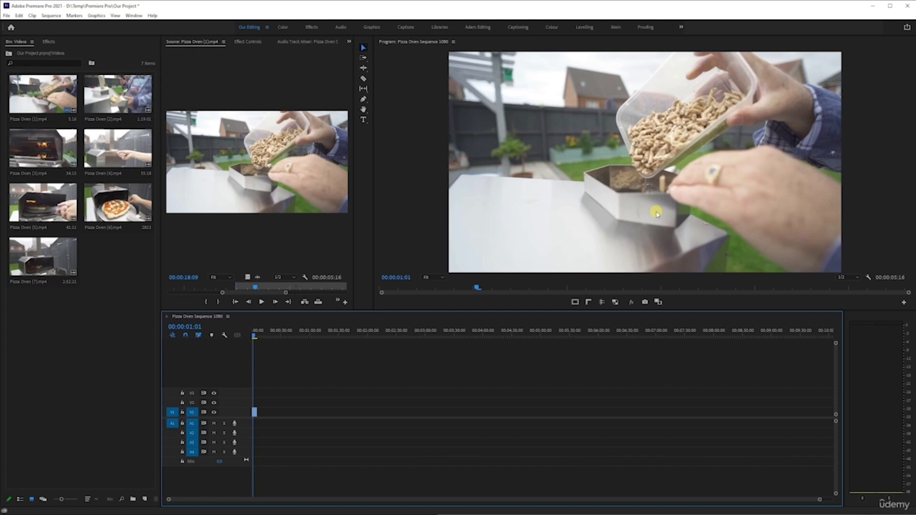
{"action": "key", "text": "Right"}
{"action": "key", "text": "Right"}
{"action": "key", "text": "Right"}
{"action": "key", "text": "Right"}
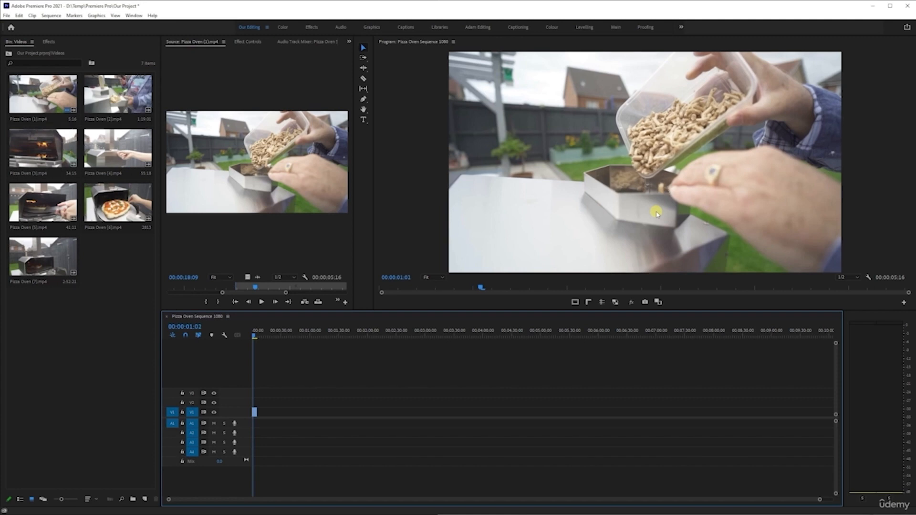
- Step three more frames forward through the sequence
{"action": "key", "text": "Right"}
{"action": "key", "text": "Right"}
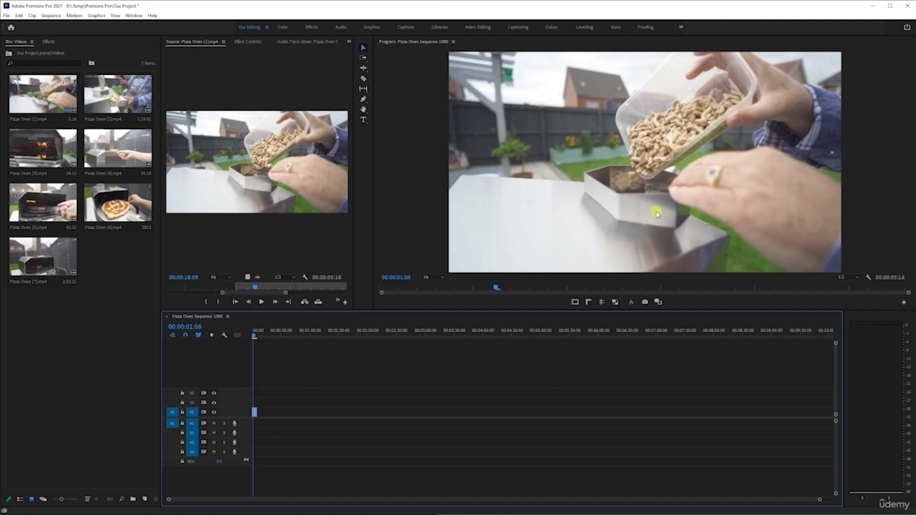
{"action": "key", "text": "Right"}
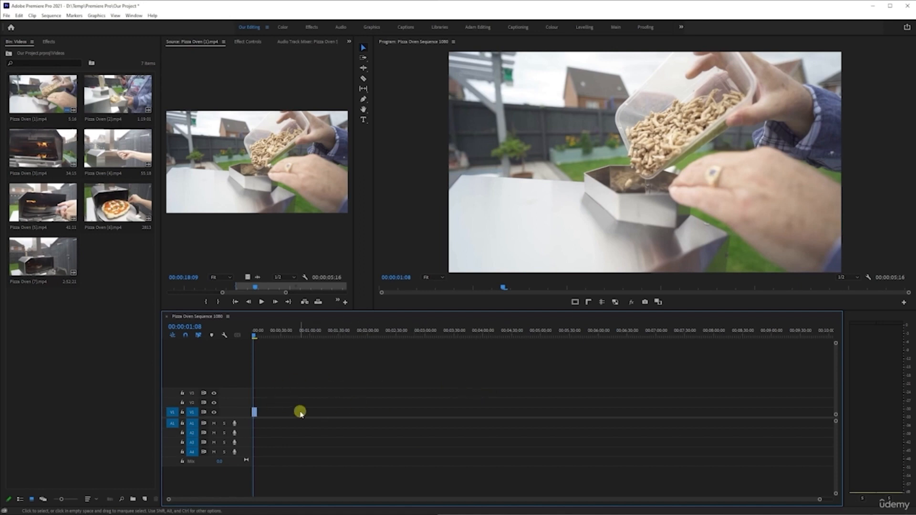
- Zoom the timeline in on the clip using the zoom handle of the timeline scroll bar
{"action": "left_click_drag", "start_coordinate": [820, 499], "coordinate": [831, 500]}
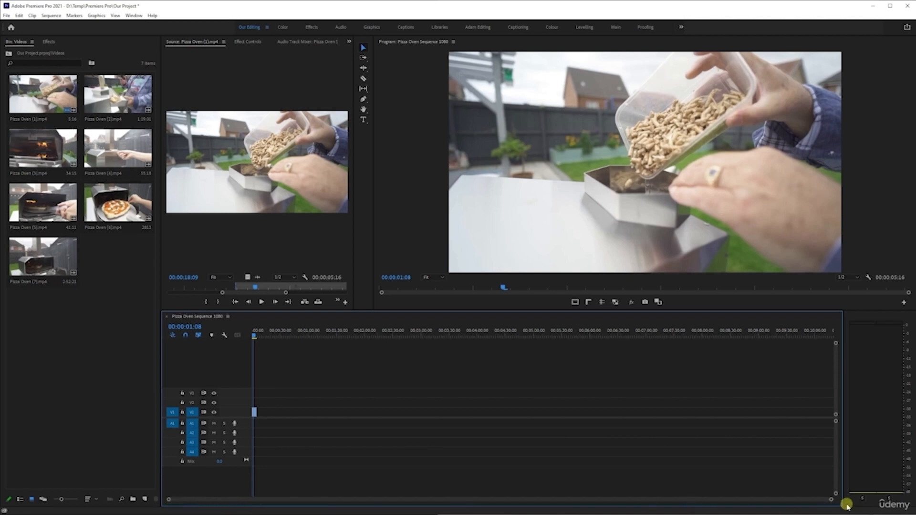
{"action": "left_click_drag", "start_coordinate": [831, 501], "coordinate": [509, 485]}
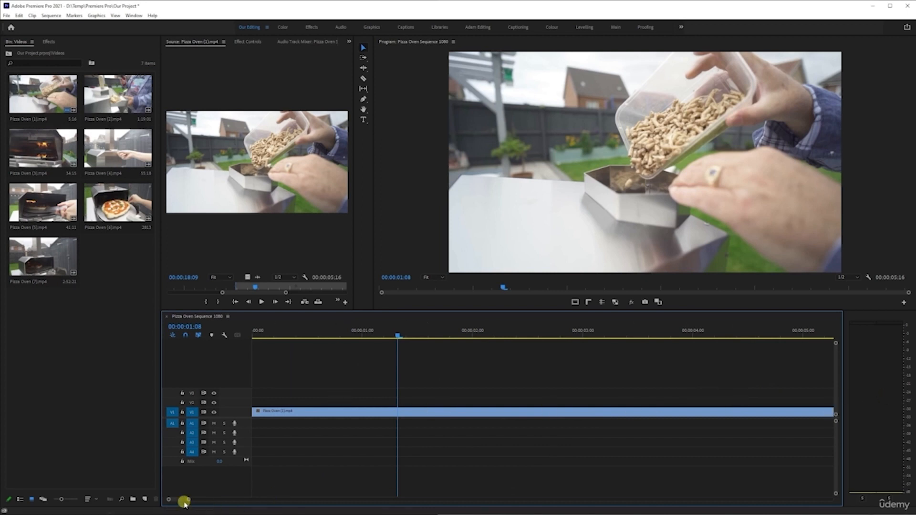
{"action": "left_click_drag", "start_coordinate": [186, 498], "coordinate": [192, 499]}
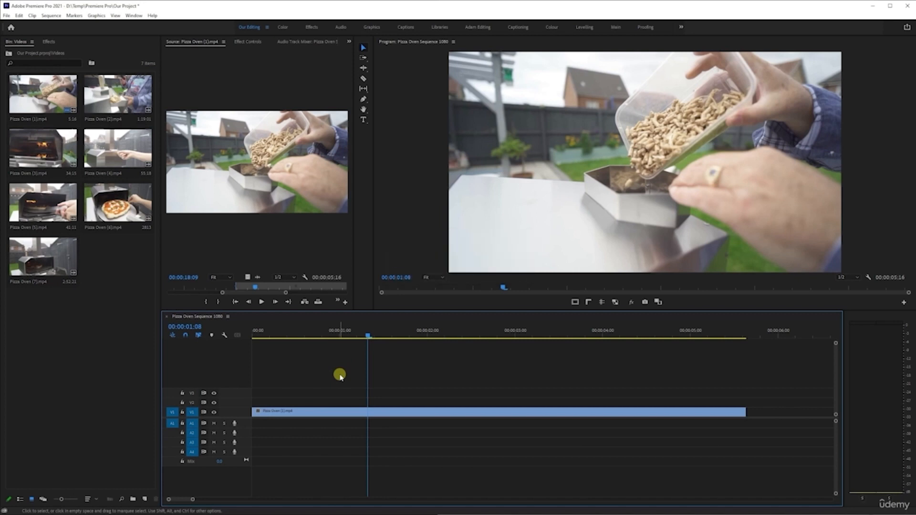
- Save the project
{"action": "key", "text": "ctrl+s"}
{"action": "key", "text": "alt"}
{"action": "key", "text": "alt"}
- Zoom the timeline in and out around the clip with the mouse wheel and zoom-out key
{"action": "scroll", "coordinate": [352, 382], "scroll_direction": "down", "scroll_amount": 8}
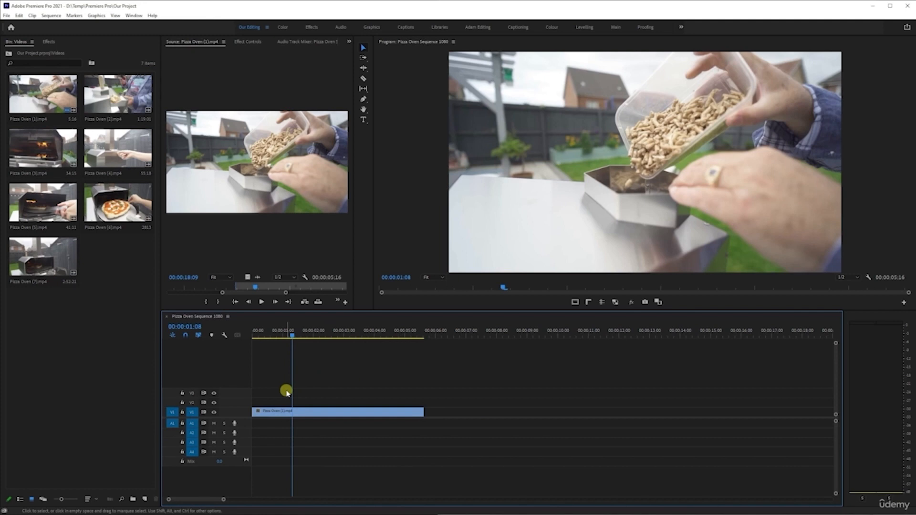
{"action": "scroll", "coordinate": [286, 392], "scroll_direction": "up", "scroll_amount": 8}
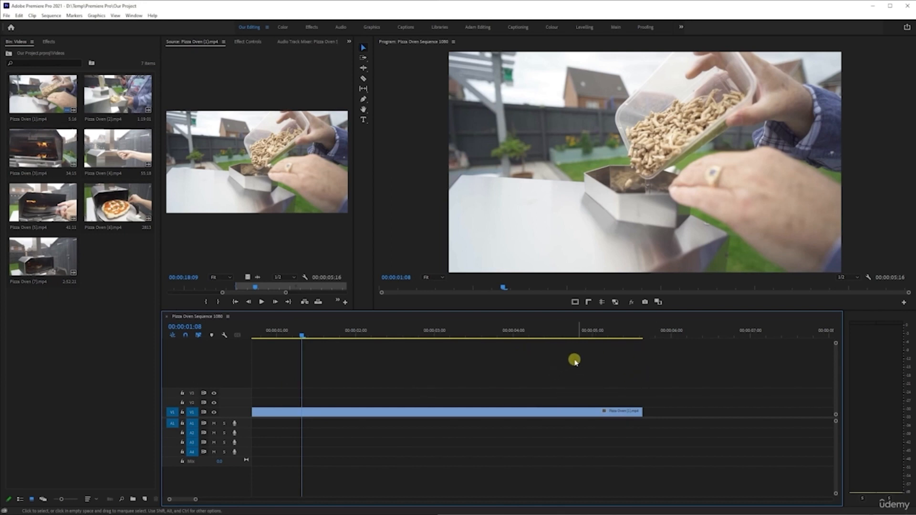
{"action": "scroll", "coordinate": [650, 367], "scroll_direction": "up", "scroll_amount": 5, "text": "alt"}
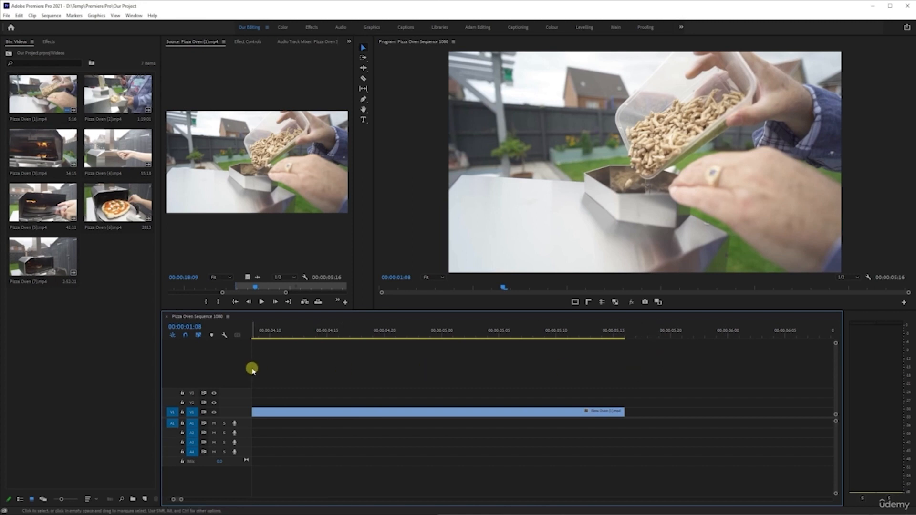
{"action": "key", "text": "minus"}
{"action": "key", "text": "minus"}
{"action": "key", "text": "minus"}
{"action": "key", "text": "minus"}
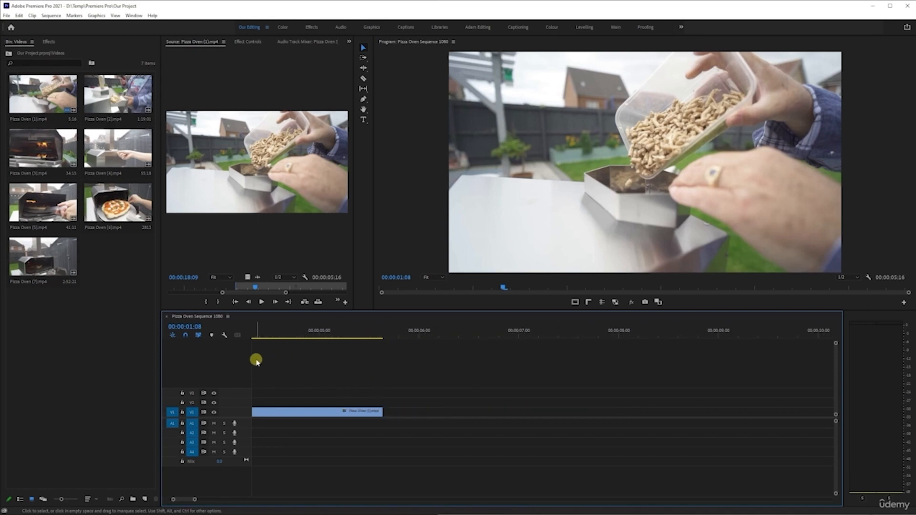
{"action": "key", "text": "minus"}
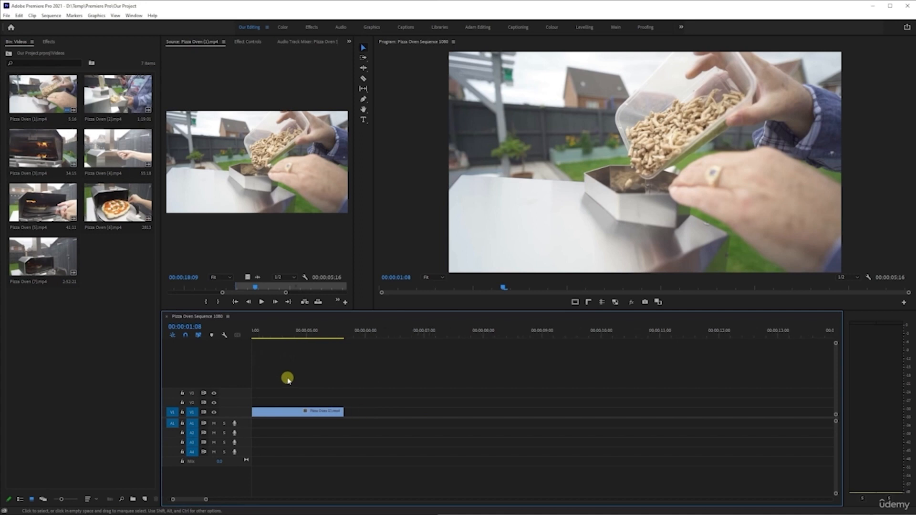
{"action": "key", "text": "minus"}
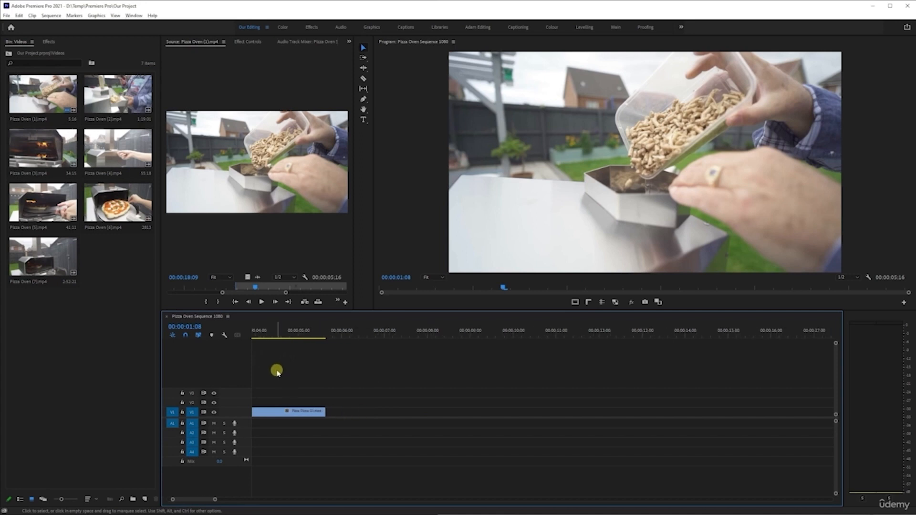
{"action": "key", "text": "minus"}
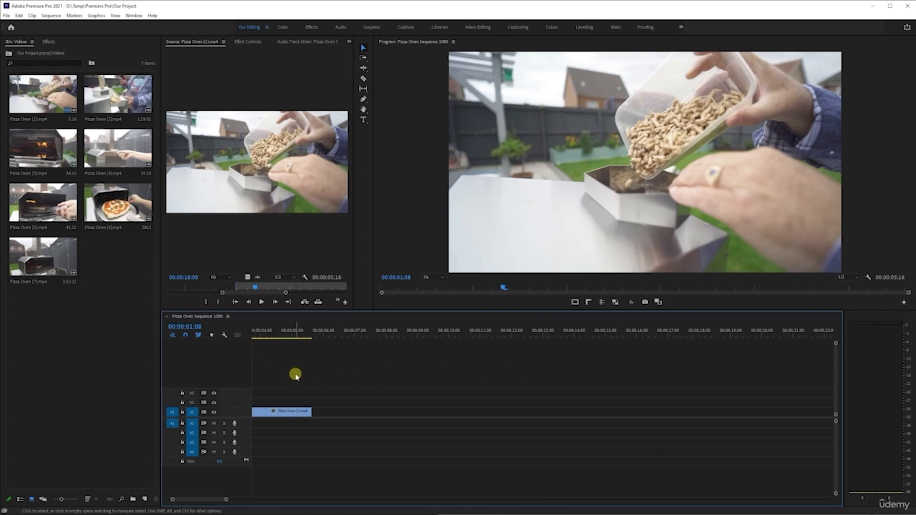
{"action": "scroll", "coordinate": [295, 377], "scroll_direction": "up", "scroll_amount": 4}
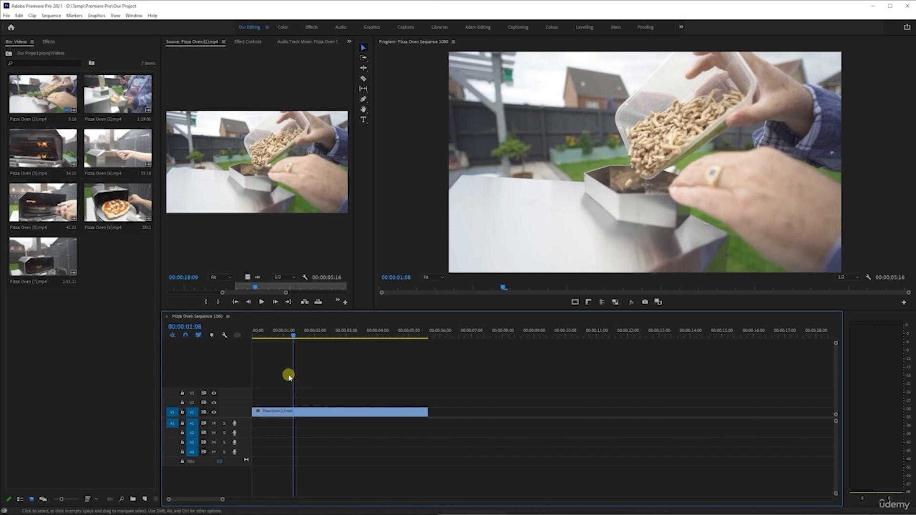
{"action": "scroll", "coordinate": [289, 379], "scroll_direction": "down", "scroll_amount": 7}
{"action": "scroll", "coordinate": [288, 378], "scroll_direction": "up", "scroll_amount": 7}
{"action": "scroll", "coordinate": [287, 376], "scroll_direction": "down", "scroll_amount": 5}
{"action": "scroll", "coordinate": [286, 374], "scroll_direction": "up", "scroll_amount": 5}
- Scroll the timeline sideways past the clip's end and back to the start
{"action": "scroll", "coordinate": [300, 386], "scroll_direction": "right", "scroll_amount": 5}
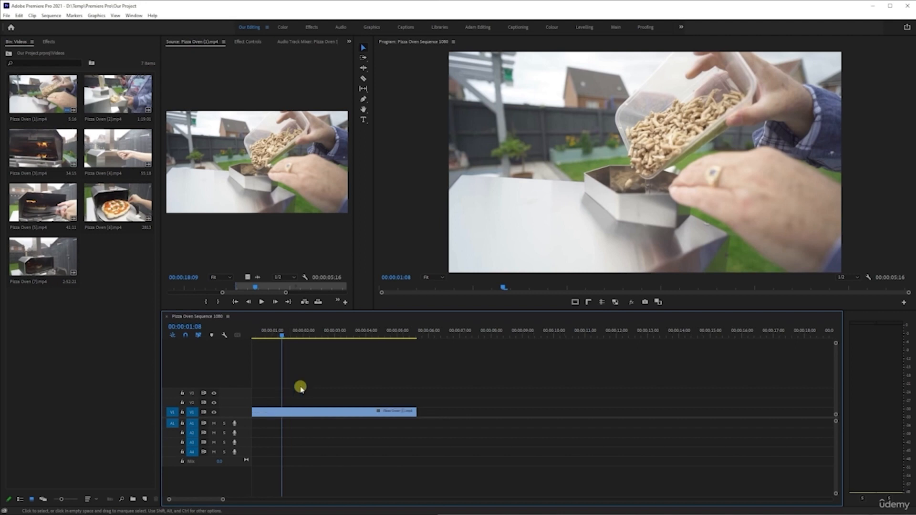
{"action": "scroll", "coordinate": [300, 388], "scroll_direction": "right", "scroll_amount": 4}
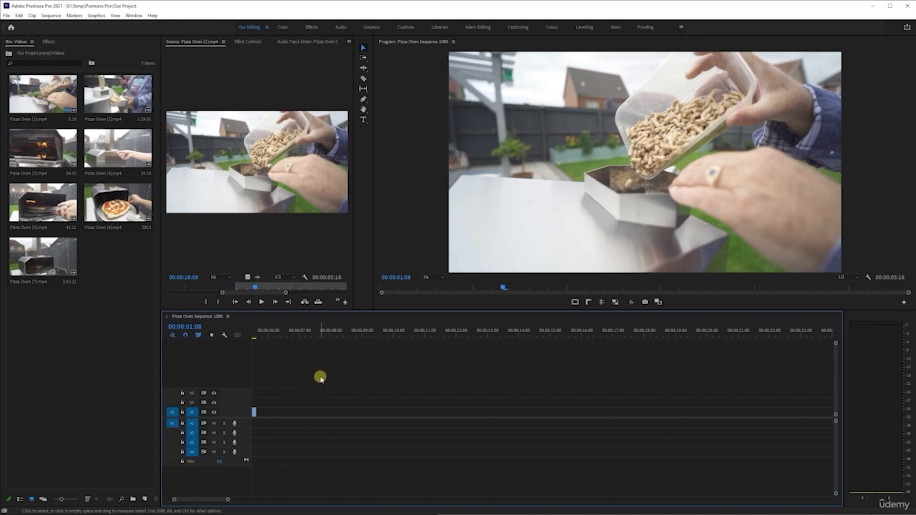
{"action": "scroll", "coordinate": [317, 374], "scroll_direction": "right", "scroll_amount": 5}
{"action": "scroll", "coordinate": [308, 371], "scroll_direction": "right", "scroll_amount": 8}
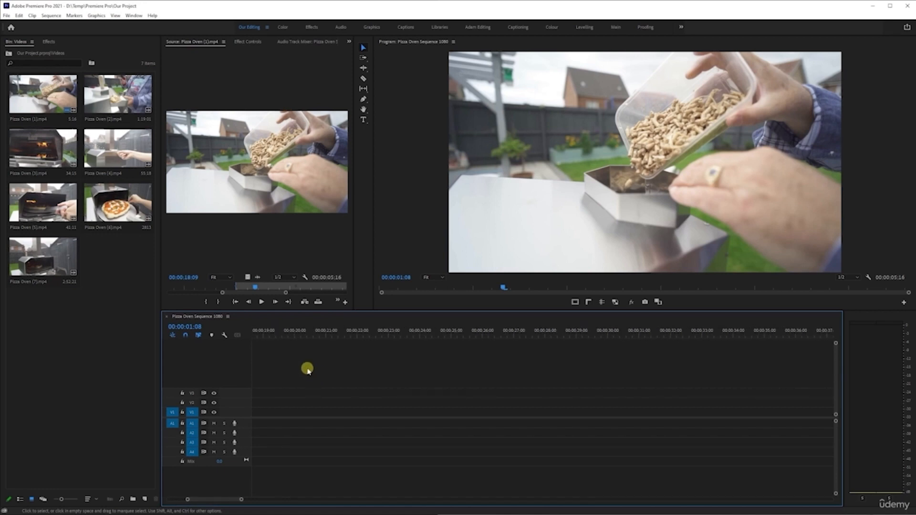
{"action": "scroll", "coordinate": [305, 368], "scroll_direction": "right", "scroll_amount": 6}
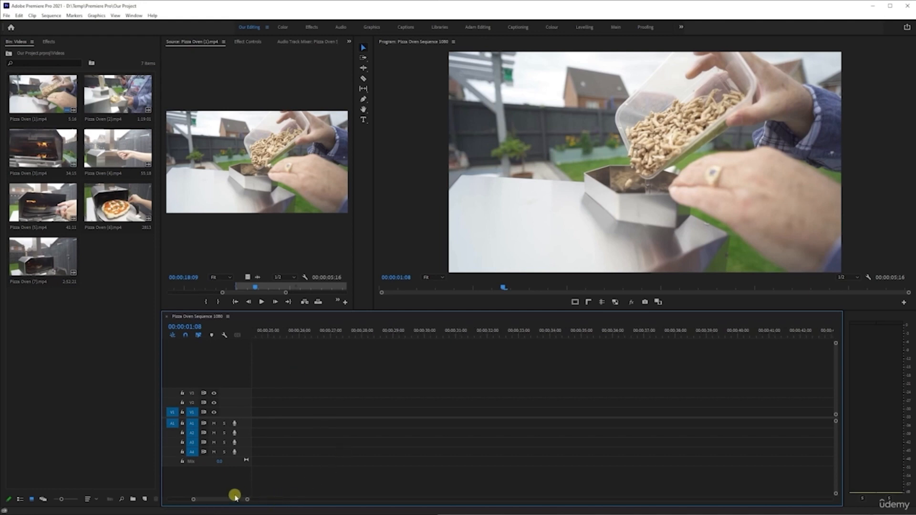
{"action": "scroll", "coordinate": [372, 376], "scroll_direction": "right", "scroll_amount": 4}
{"action": "scroll", "coordinate": [371, 374], "scroll_direction": "right", "scroll_amount": 10}
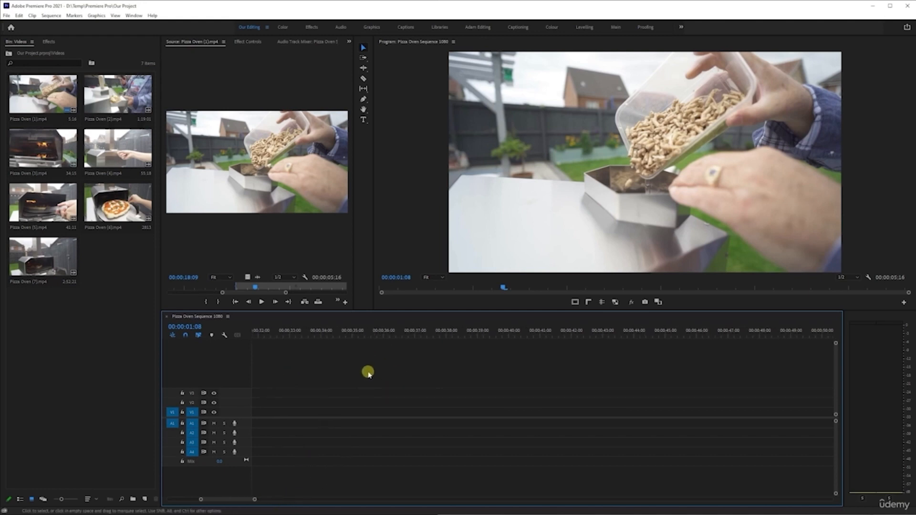
{"action": "scroll", "coordinate": [352, 349], "scroll_direction": "left", "scroll_amount": 15}
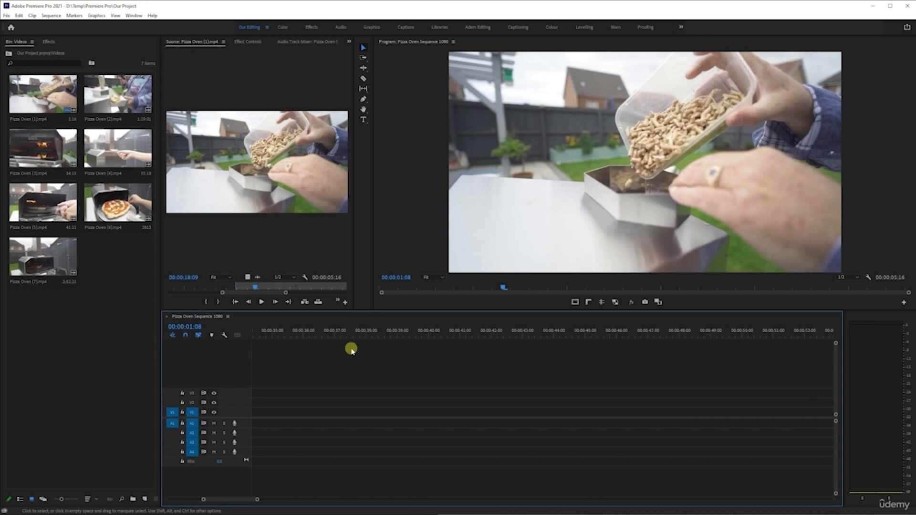
{"action": "scroll", "coordinate": [350, 349], "scroll_direction": "left", "scroll_amount": 12}
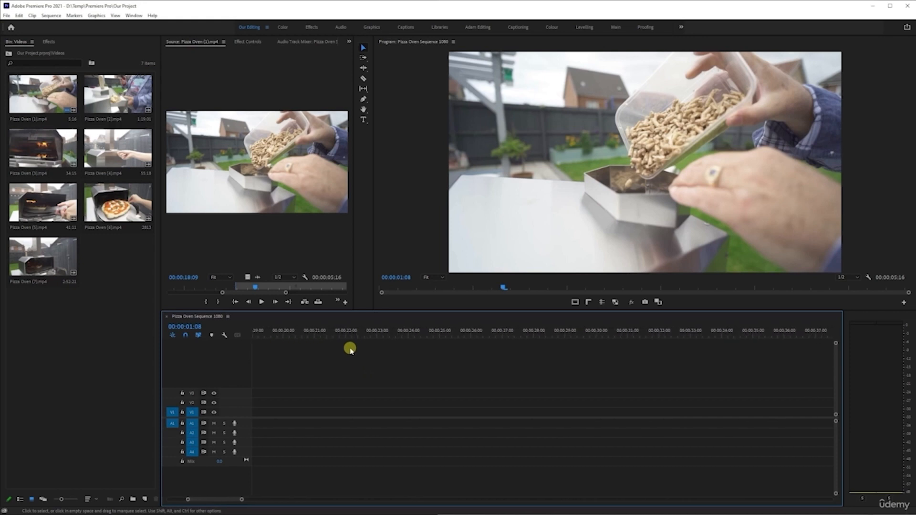
{"action": "scroll", "coordinate": [345, 340], "scroll_direction": "left", "scroll_amount": 8}
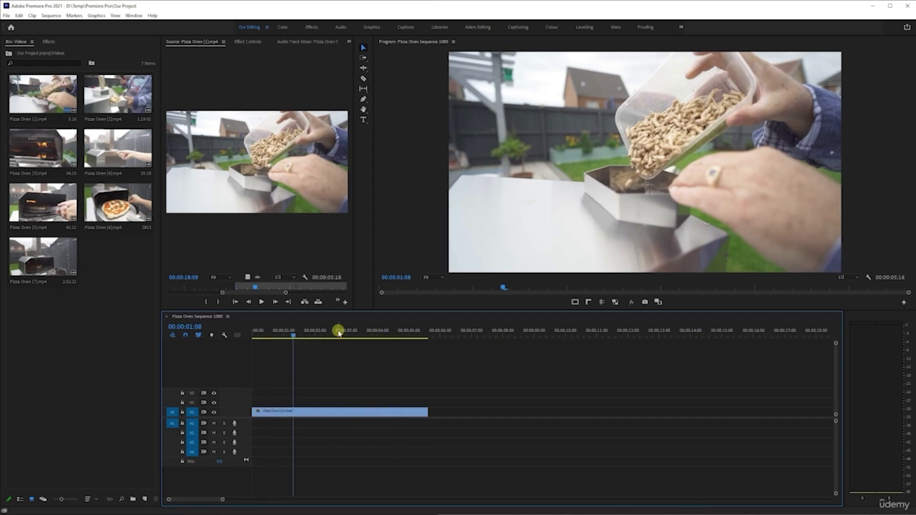
{"action": "scroll", "coordinate": [350, 354], "scroll_direction": "right", "scroll_amount": 20}
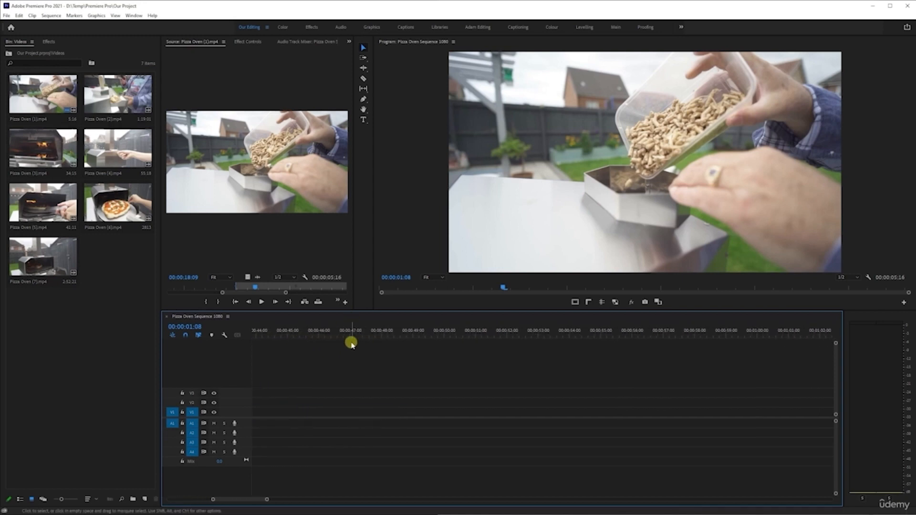
- Zoom the timeline in and out again to compare different time scales around the clip
{"action": "scroll", "coordinate": [351, 343], "scroll_direction": "down", "scroll_amount": 10}
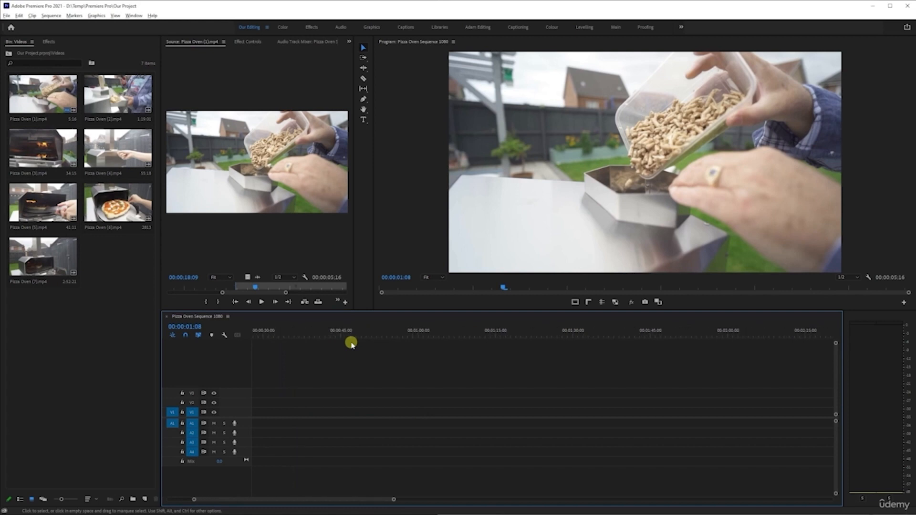
{"action": "scroll", "coordinate": [351, 343], "scroll_direction": "down", "scroll_amount": 2}
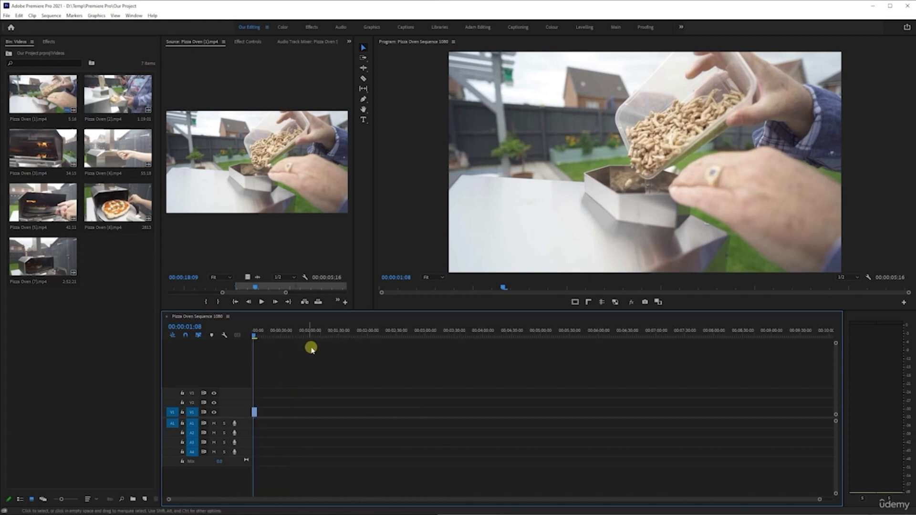
{"action": "scroll", "coordinate": [256, 348], "scroll_direction": "up", "scroll_amount": 4}
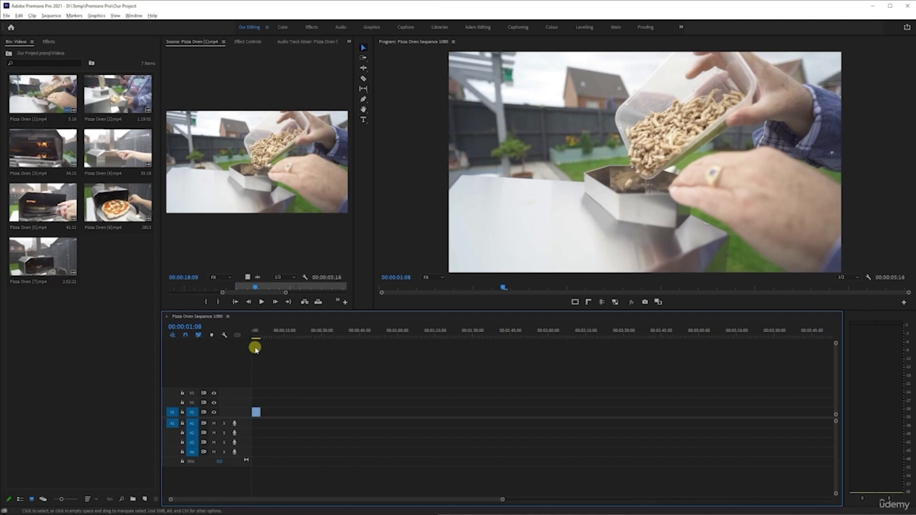
{"action": "scroll", "coordinate": [255, 349], "scroll_direction": "up", "scroll_amount": 5}
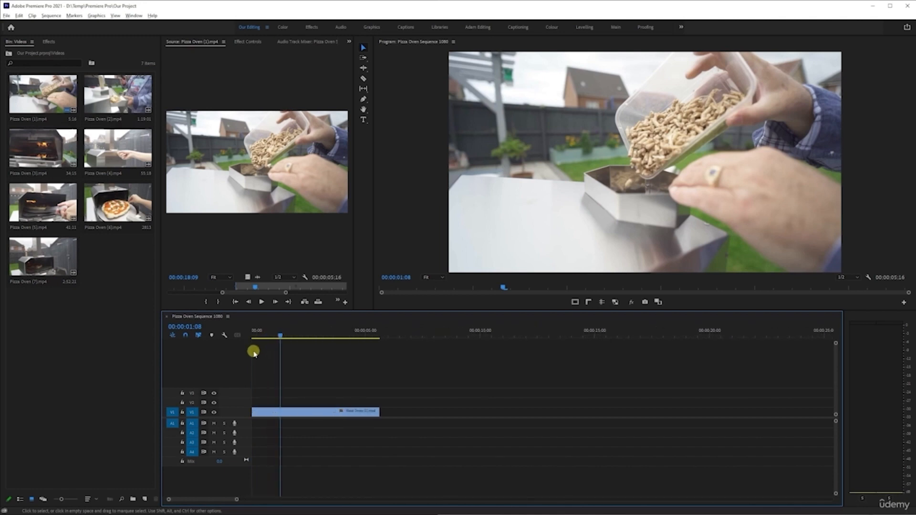
{"action": "scroll", "coordinate": [256, 351], "scroll_direction": "up", "scroll_amount": 3}
{"action": "scroll", "coordinate": [286, 350], "scroll_direction": "down", "scroll_amount": 2}
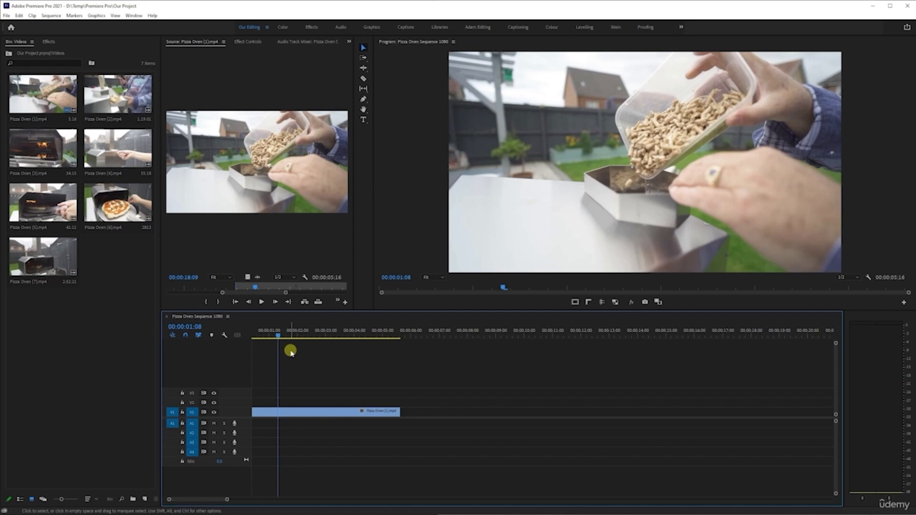
{"action": "scroll", "coordinate": [305, 389], "scroll_direction": "up", "scroll_amount": 5}
{"action": "scroll", "coordinate": [285, 397], "scroll_direction": "up", "scroll_amount": 2}
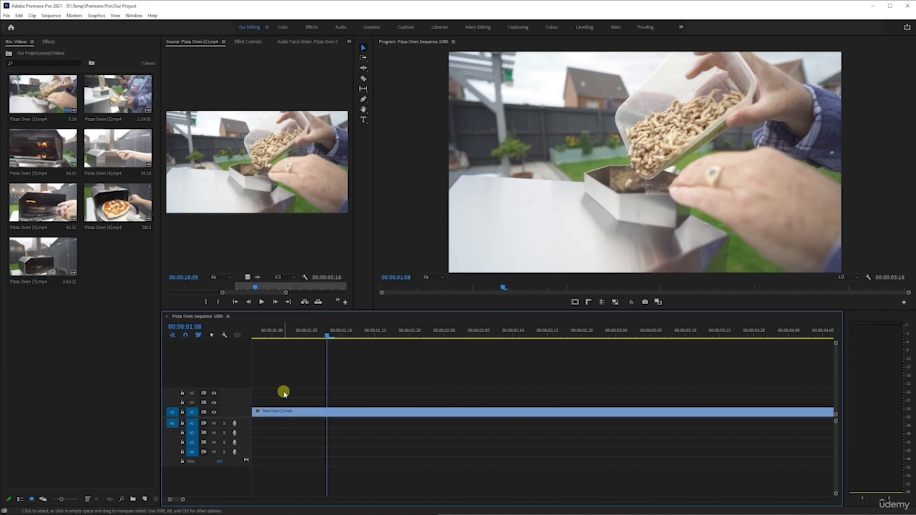
{"action": "scroll", "coordinate": [284, 392], "scroll_direction": "down", "scroll_amount": 3}
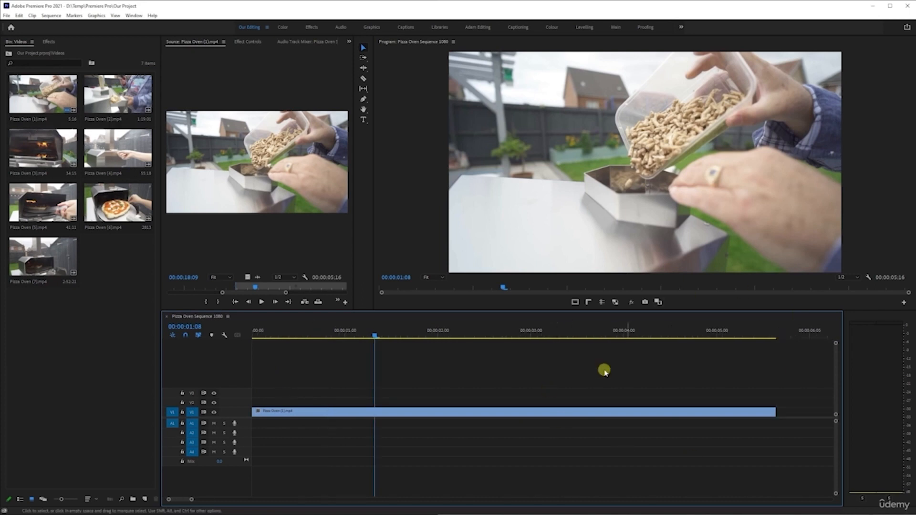
{"action": "scroll", "coordinate": [636, 398], "scroll_direction": "down", "scroll_amount": 5}
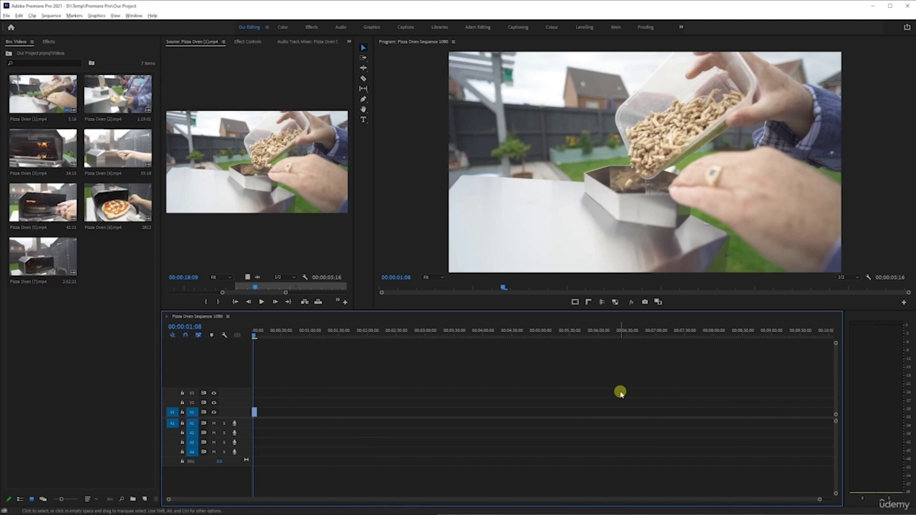
{"action": "scroll", "coordinate": [621, 392], "scroll_direction": "up", "scroll_amount": 5}
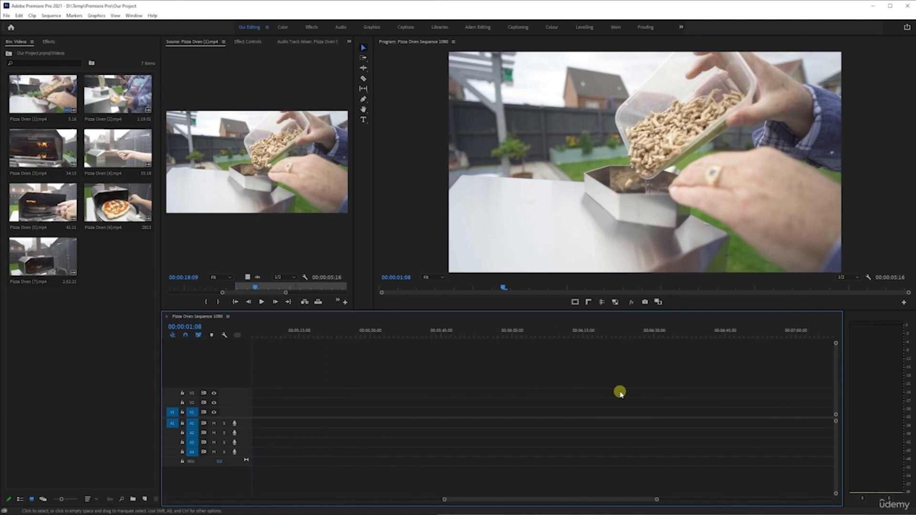
- Fit the whole sequence to the timeline width and move the playhead to the start
{"action": "key", "text": "backslash"}
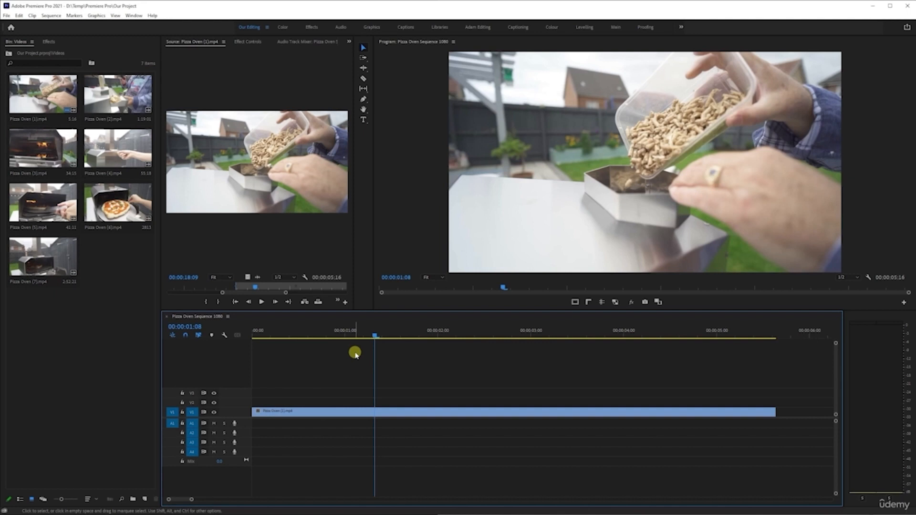
{"action": "key", "text": "Home"}
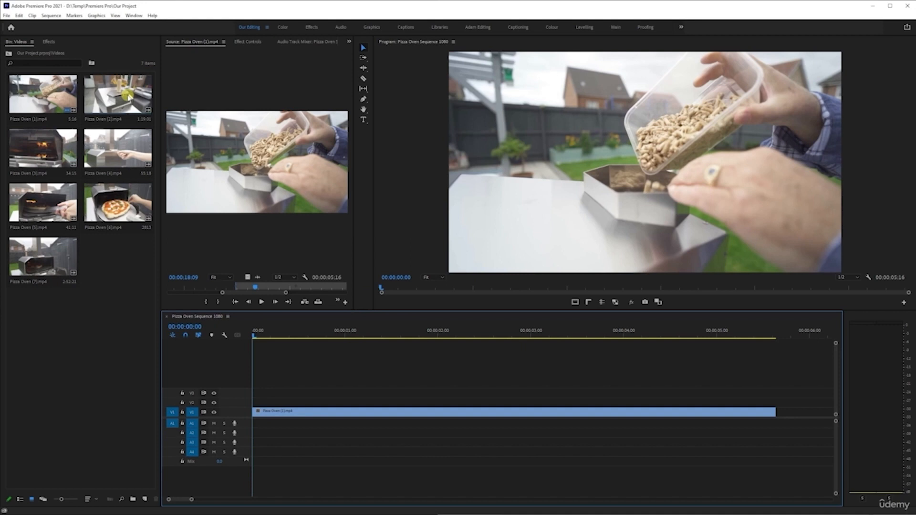
- Open Pizza Oven (2).mp4 in the source monitor and scrub back to about 00:00:28:08
{"action": "double_click", "coordinate": [127, 95]}
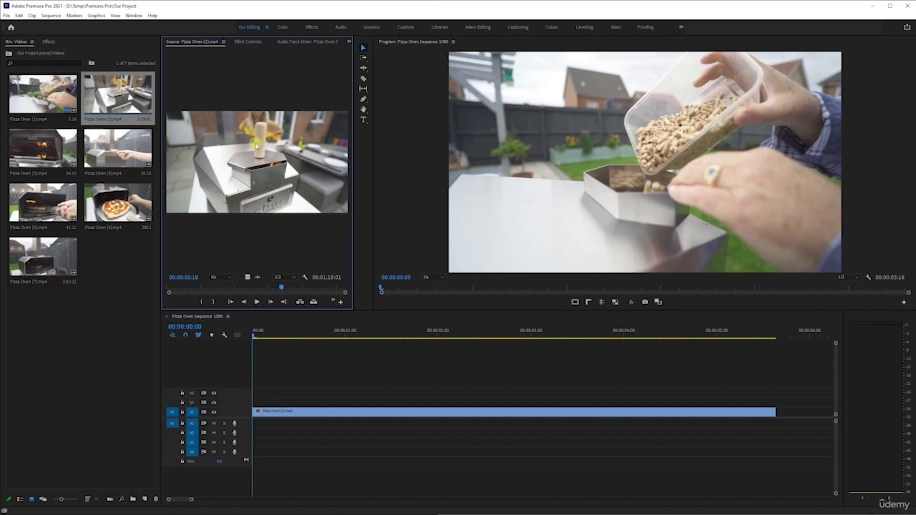
{"action": "left_click_drag", "start_coordinate": [280, 287], "coordinate": [230, 287]}
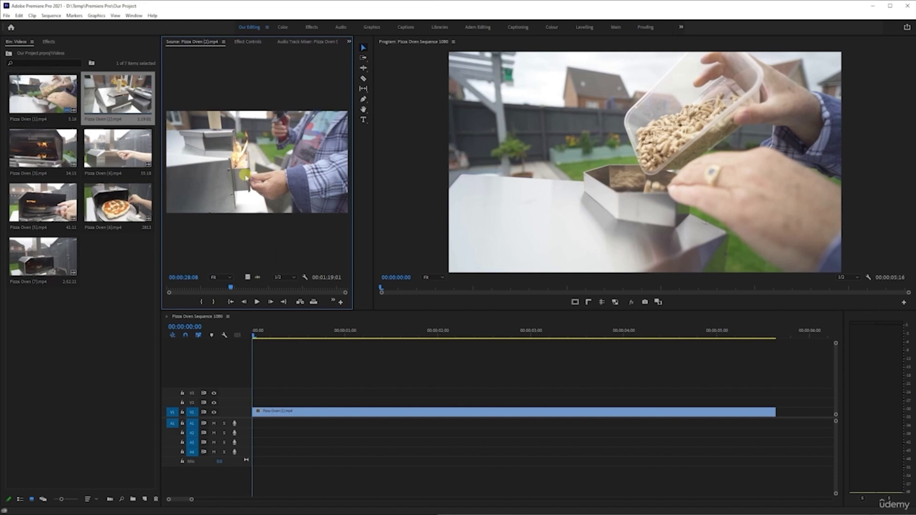
- Mark an in point at about 00:00:24:02 and an out point at 00:00:30:11 in the source clip
{"action": "left_click_drag", "start_coordinate": [230, 292], "coordinate": [225, 288]}
{"action": "key", "text": "i"}
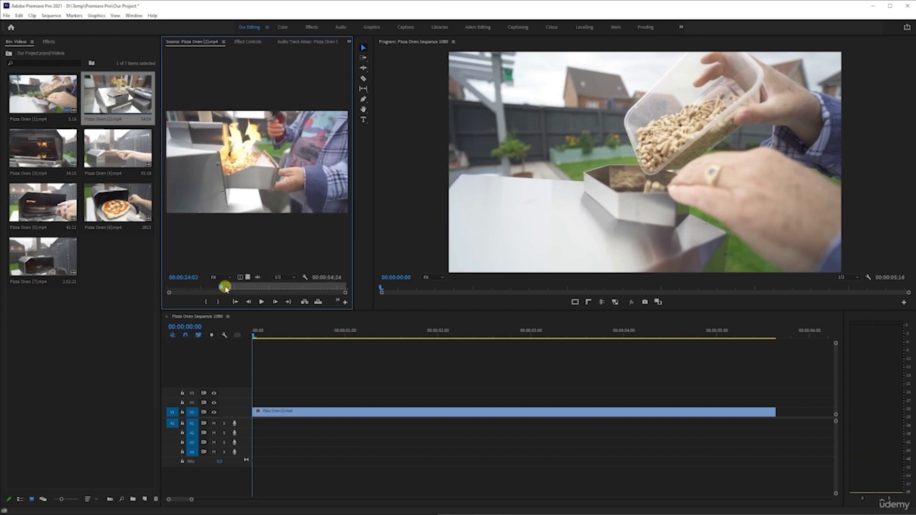
{"action": "left_click_drag", "start_coordinate": [222, 288], "coordinate": [238, 288]}
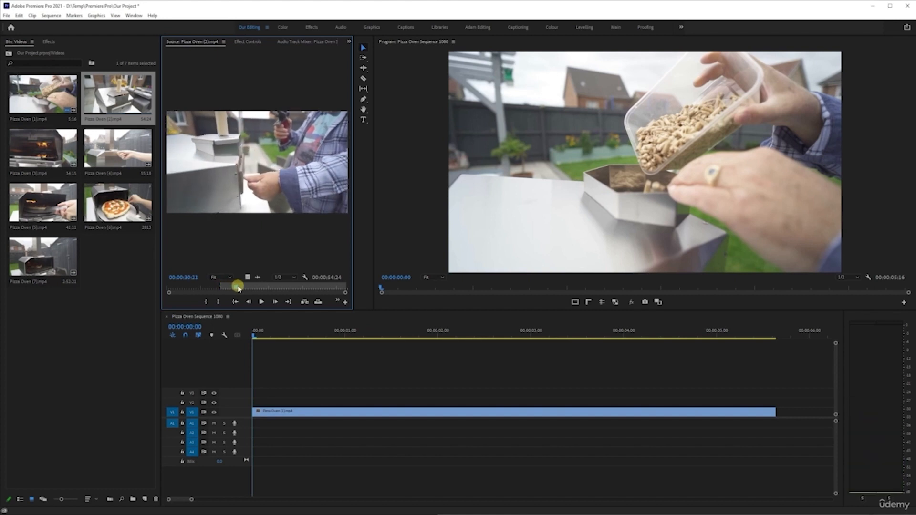
{"action": "key", "text": "o"}
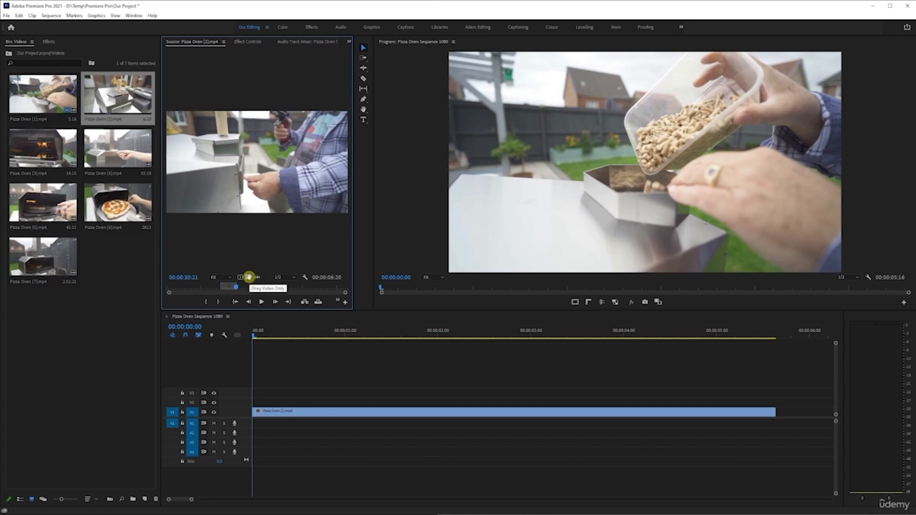
- Try placing the trimmed clip's video only on track V3 after the first clip, then undo the placement
{"action": "left_click_drag", "start_coordinate": [249, 277], "coordinate": [280, 192]}
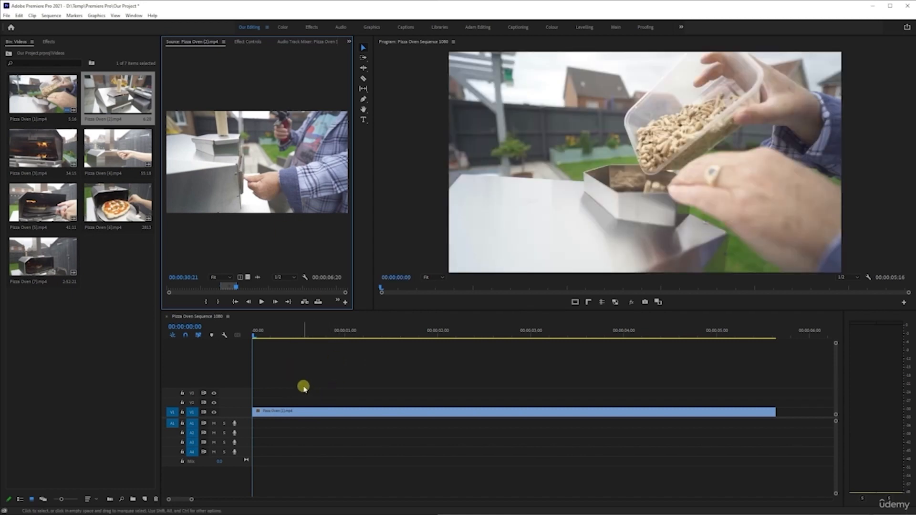
{"action": "key", "text": "minus"}
{"action": "key", "text": "minus"}
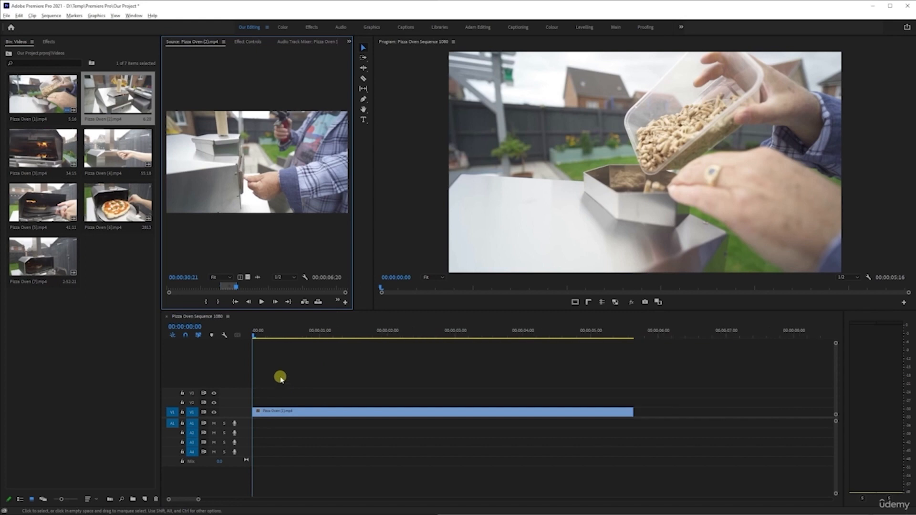
{"action": "key", "text": "minus"}
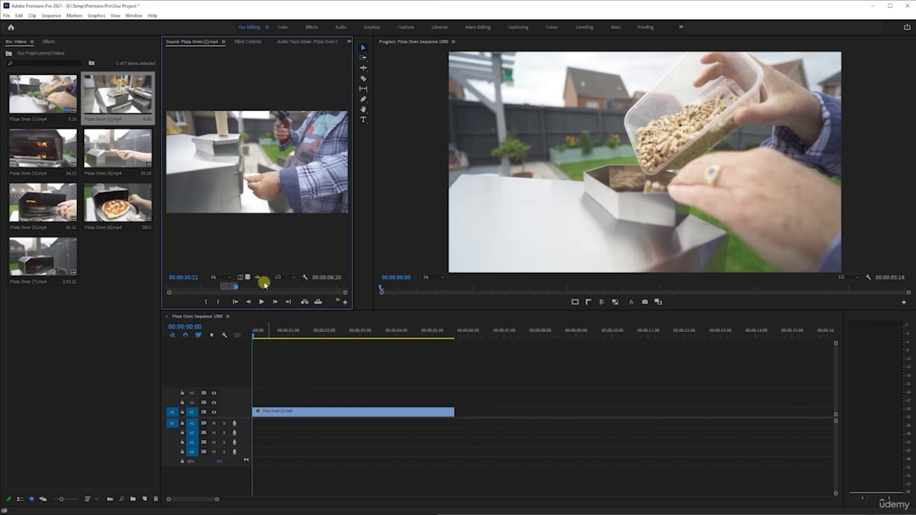
{"action": "left_click_drag", "start_coordinate": [248, 278], "coordinate": [215, 385]}
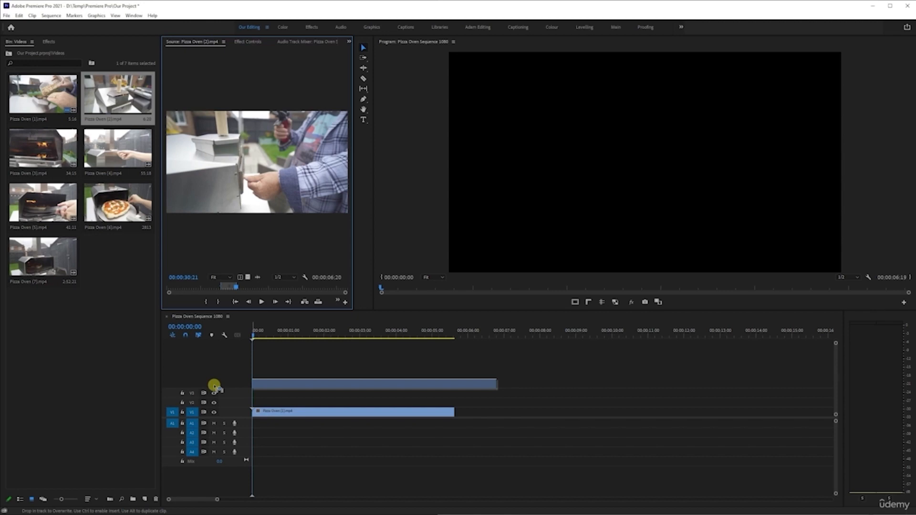
{"action": "left_click_drag", "start_coordinate": [215, 386], "coordinate": [222, 380]}
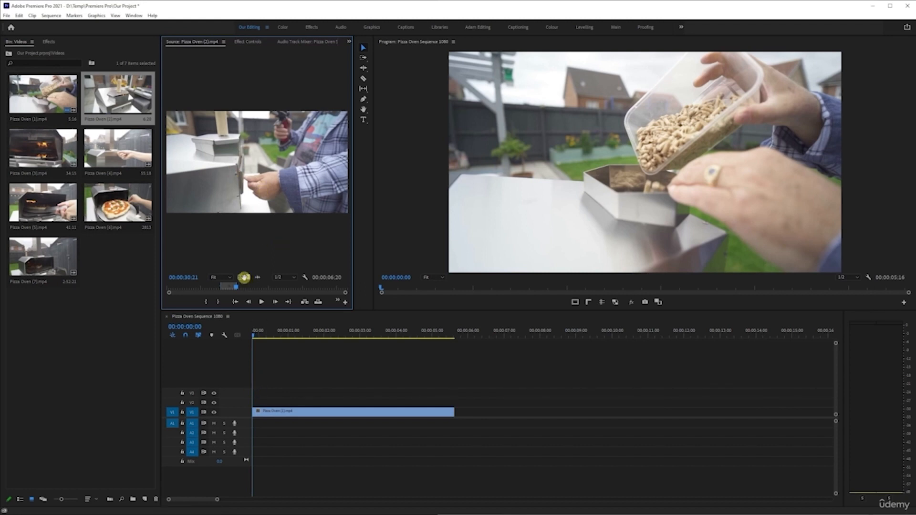
{"action": "left_click_drag", "start_coordinate": [244, 279], "coordinate": [249, 392]}
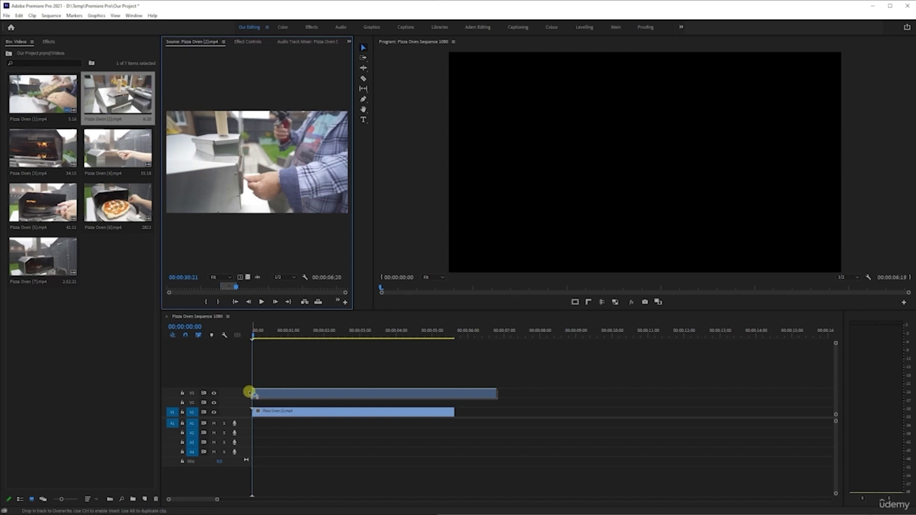
{"action": "left_click_drag", "start_coordinate": [249, 392], "coordinate": [459, 393]}
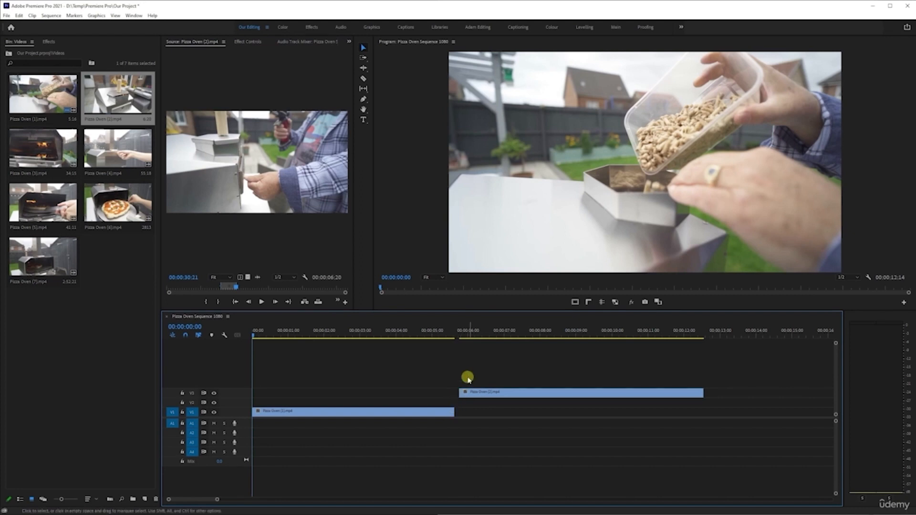
{"action": "key", "text": "ctrl+z"}
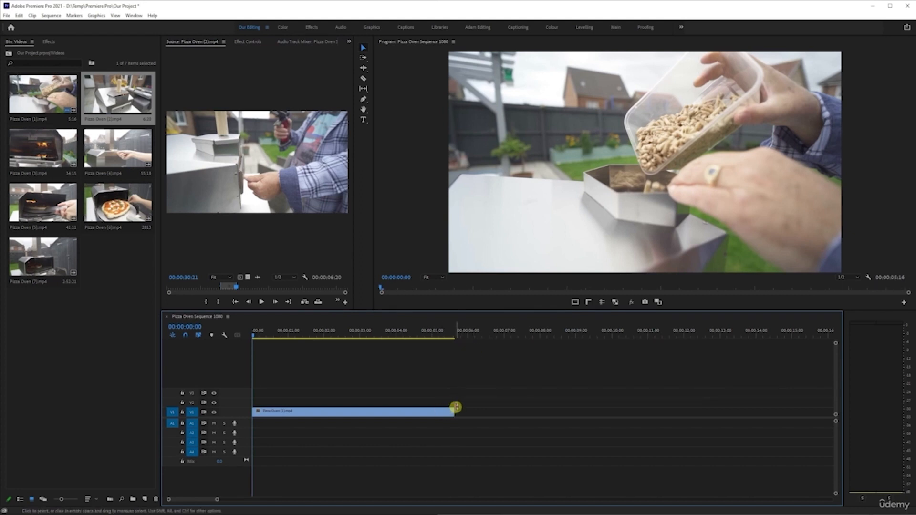
- Add the trimmed clip's video only to V1 directly after the first clip
{"action": "left_click_drag", "start_coordinate": [248, 277], "coordinate": [457, 404]}
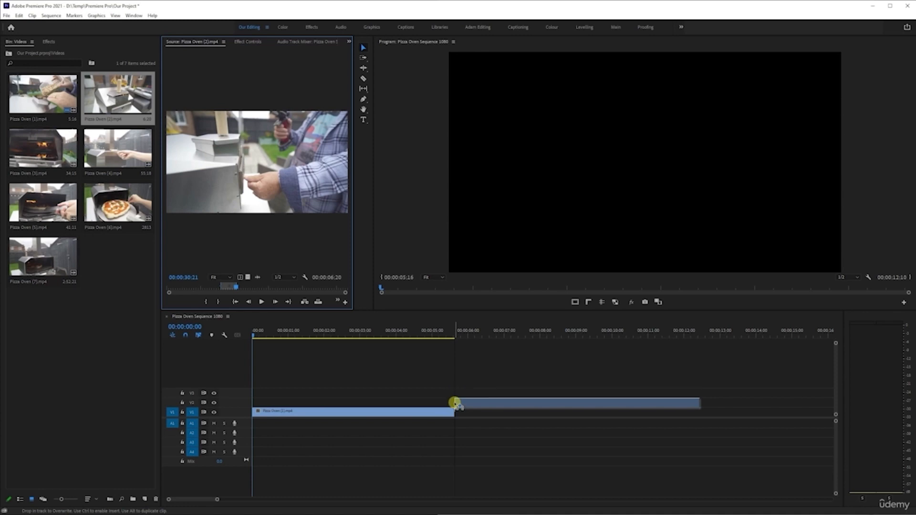
{"action": "left_click_drag", "start_coordinate": [456, 404], "coordinate": [456, 414]}
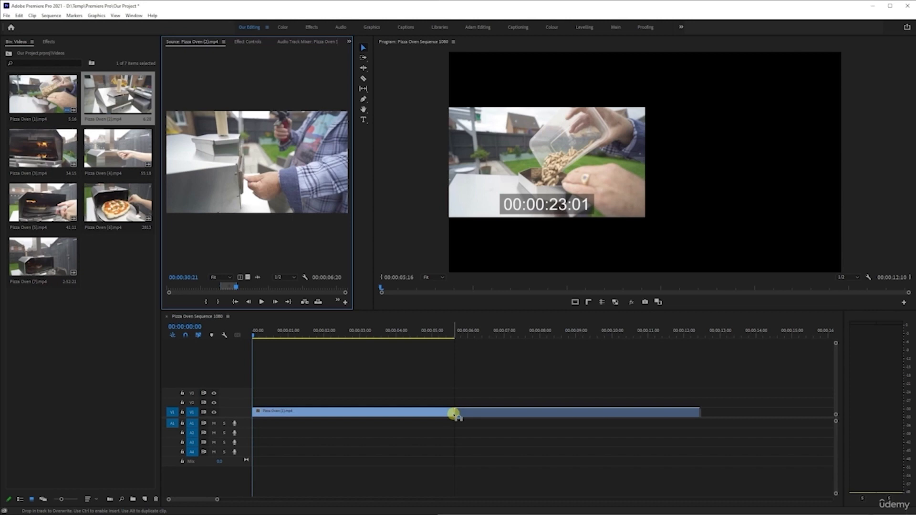
{"action": "left_click_drag", "start_coordinate": [456, 415], "coordinate": [454, 413]}
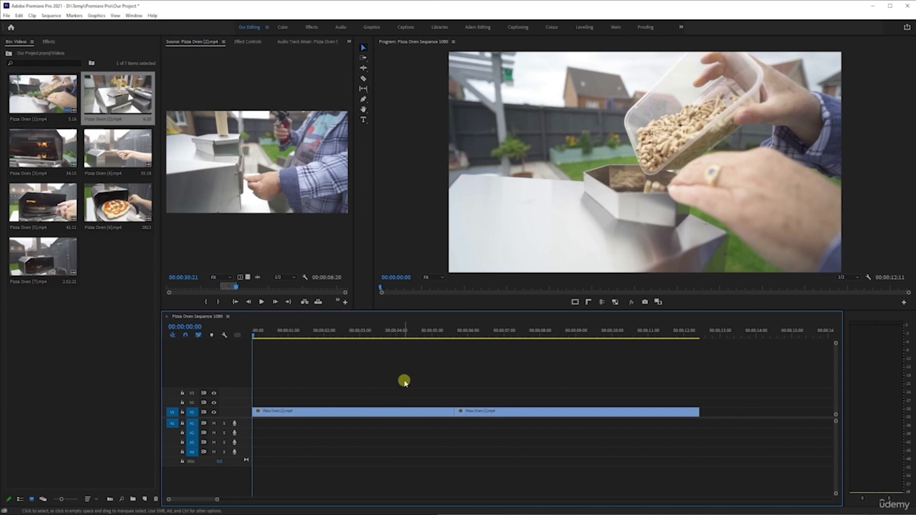
- Move the second clip from V1 onto V2 at the start of the sequence
{"action": "left_click_drag", "start_coordinate": [257, 335], "coordinate": [231, 336]}
{"action": "left_click", "coordinate": [346, 331]}
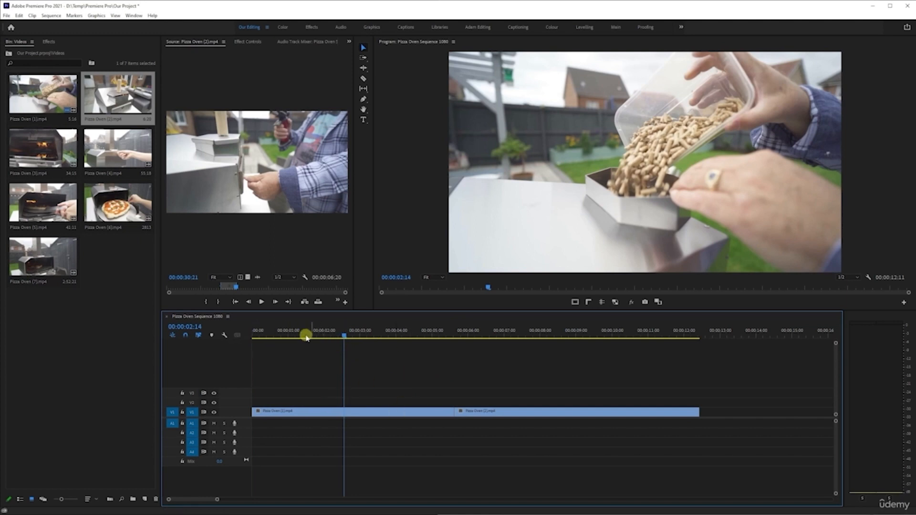
{"action": "left_click", "coordinate": [505, 416]}
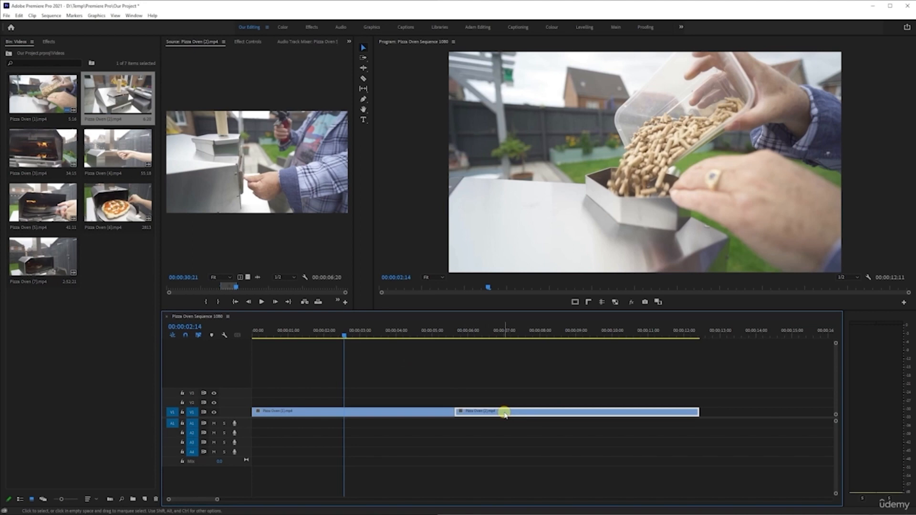
{"action": "left_click_drag", "start_coordinate": [506, 415], "coordinate": [275, 401]}
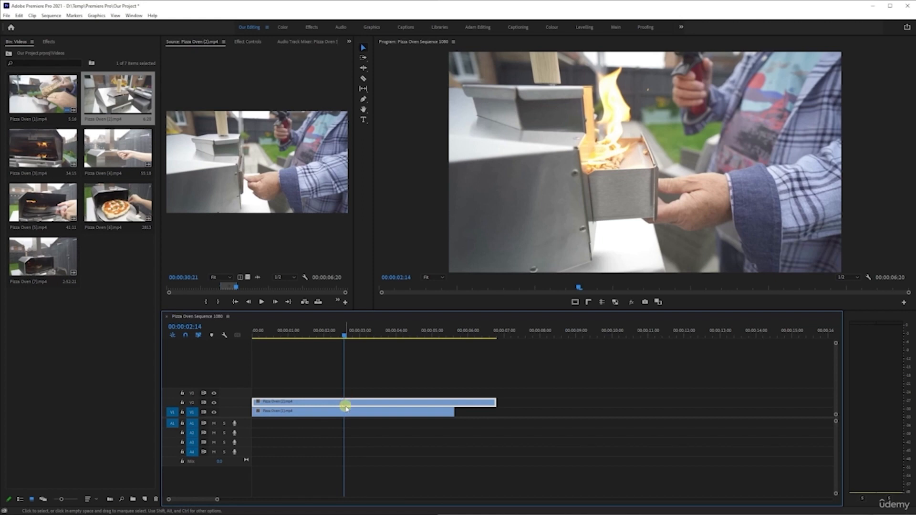
- Set the V2 clip's scale to 50 in its effect controls
{"action": "left_click", "coordinate": [253, 42]}
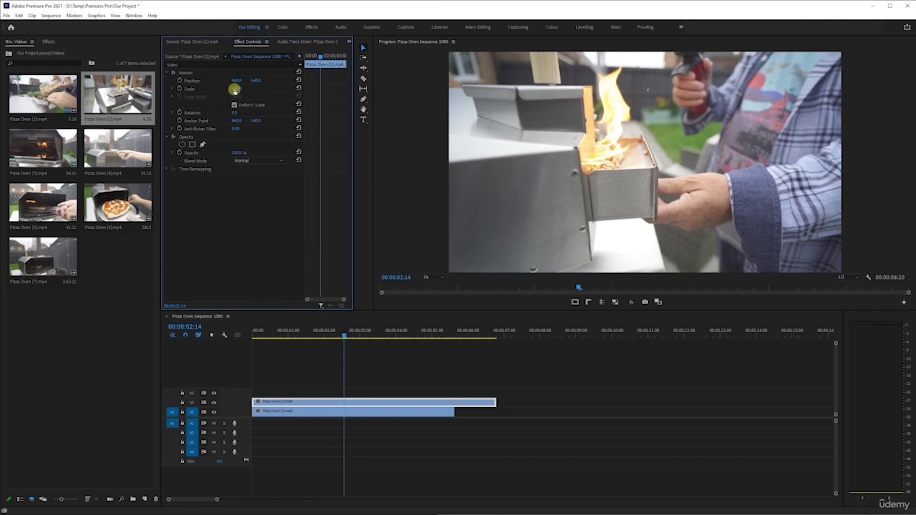
{"action": "left_click_drag", "start_coordinate": [235, 89], "coordinate": [213, 89]}
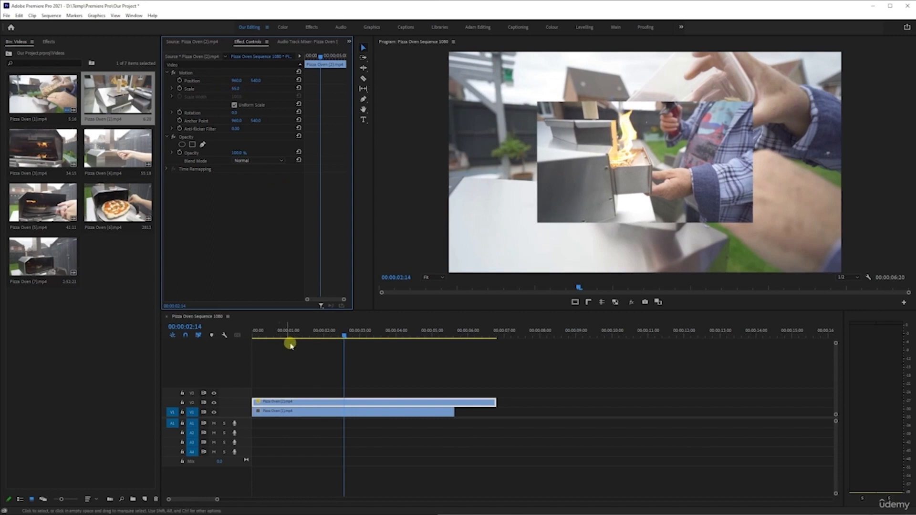
- Play the sequence from the start to preview the stacked clips
{"action": "left_click", "coordinate": [293, 342]}
{"action": "key", "text": "Home"}
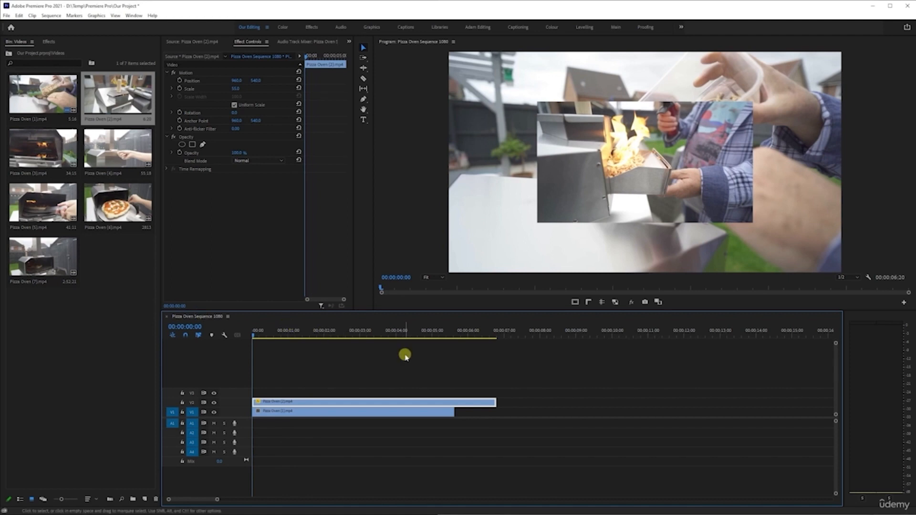
{"action": "key", "text": "space"}
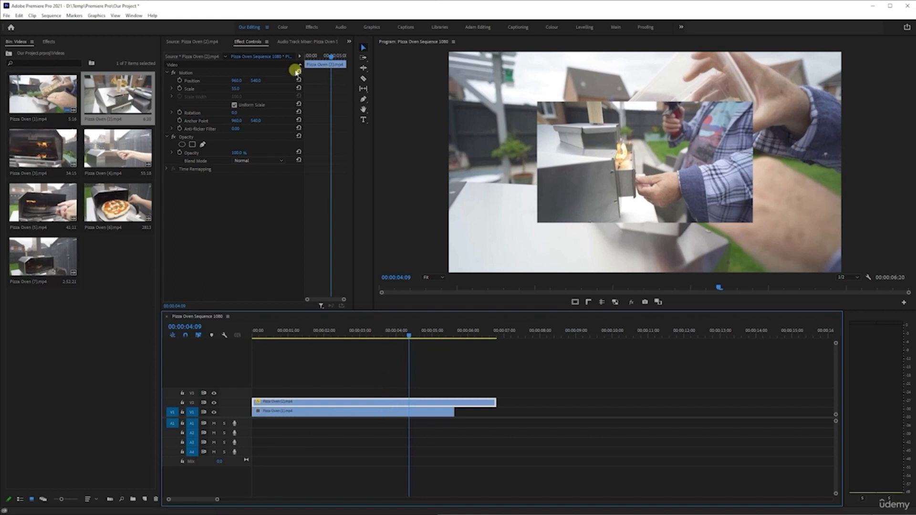
- Reset the V2 clip's motion, move it to start about 00:00:04:15, and save the project
{"action": "left_click", "coordinate": [298, 88]}
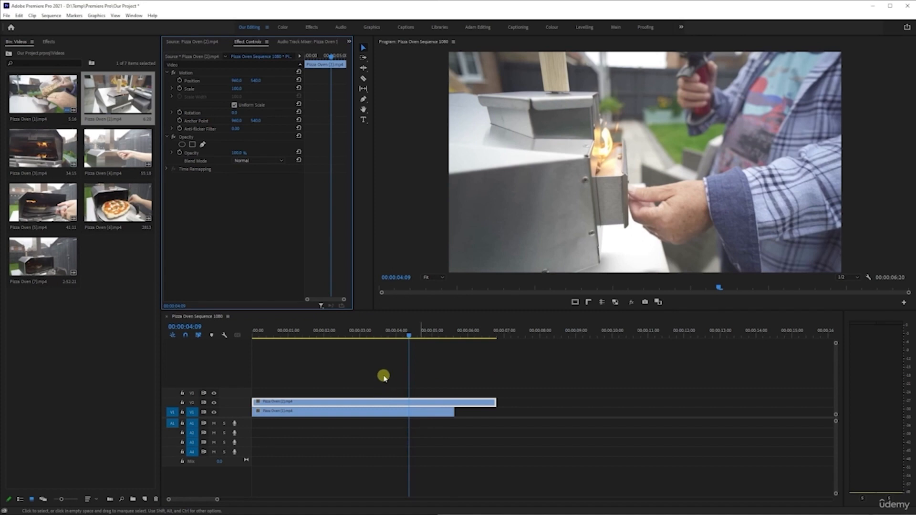
{"action": "left_click_drag", "start_coordinate": [366, 399], "coordinate": [531, 401]}
{"action": "left_click_drag", "start_coordinate": [335, 333], "coordinate": [379, 348]}
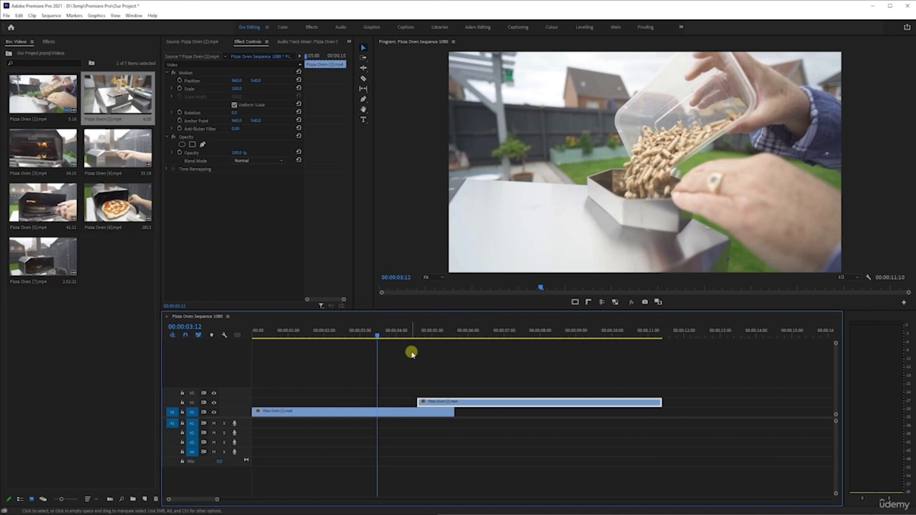
{"action": "key", "text": "ctrl+s"}
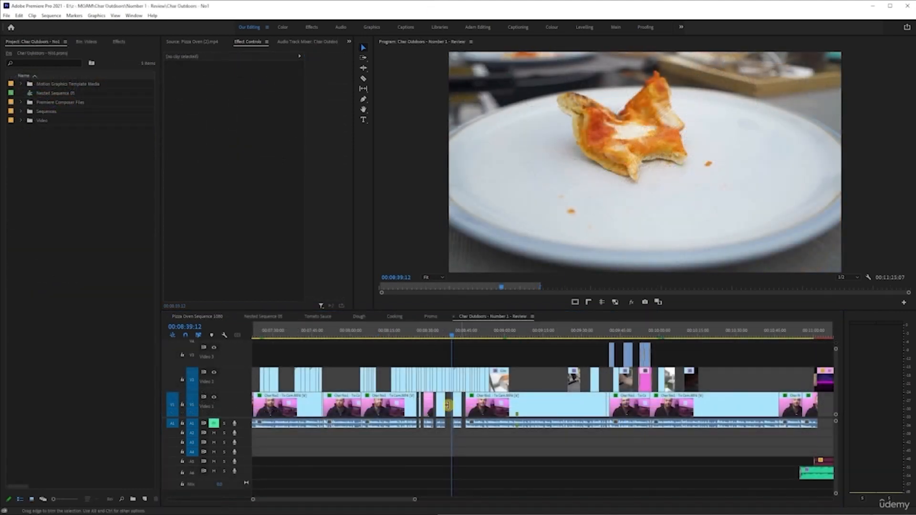
- Zoom out on the Char Outdoors review sequence to view its whole edit
{"action": "key", "text": "minus"}
{"action": "key", "text": "minus"}
{"action": "key", "text": "minus"}
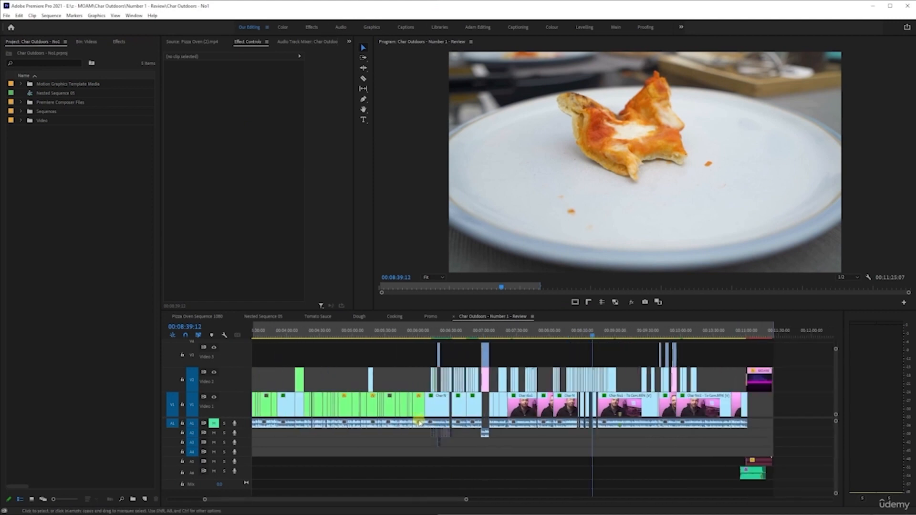
{"action": "scroll", "coordinate": [419, 422], "scroll_direction": "up", "scroll_amount": 3}
{"action": "key", "text": "minus"}
{"action": "key", "text": "minus"}
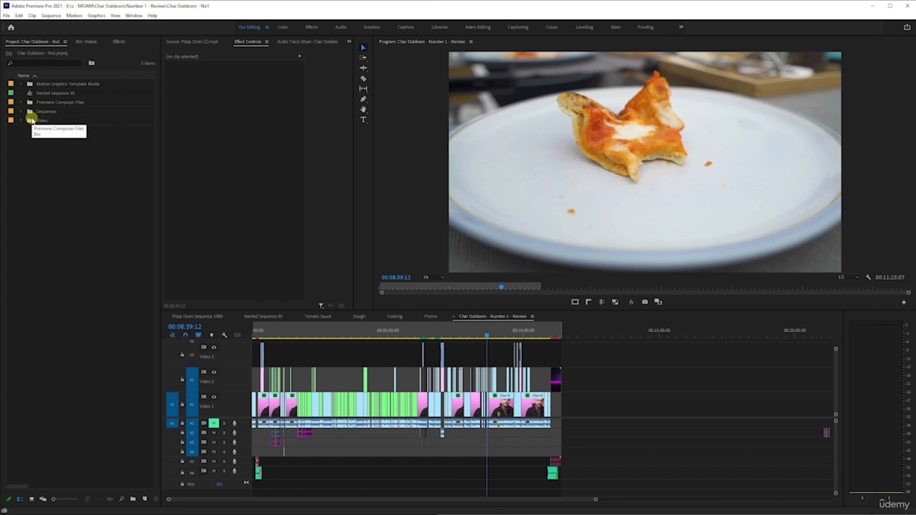
- Expand the Video folder and its ATEM, A6300 and B-Roll subfolders to browse the organised bins
{"action": "left_click", "coordinate": [20, 120]}
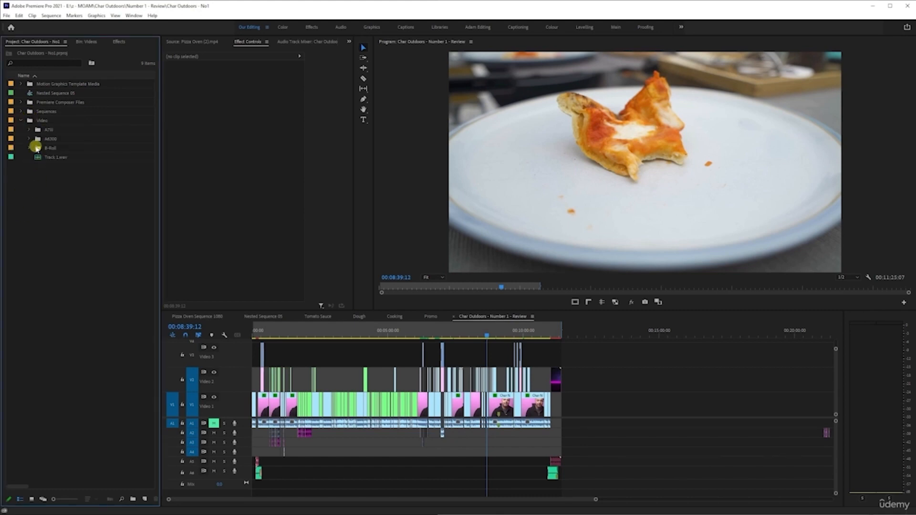
{"action": "left_click", "coordinate": [29, 129]}
{"action": "left_click", "coordinate": [29, 231]}
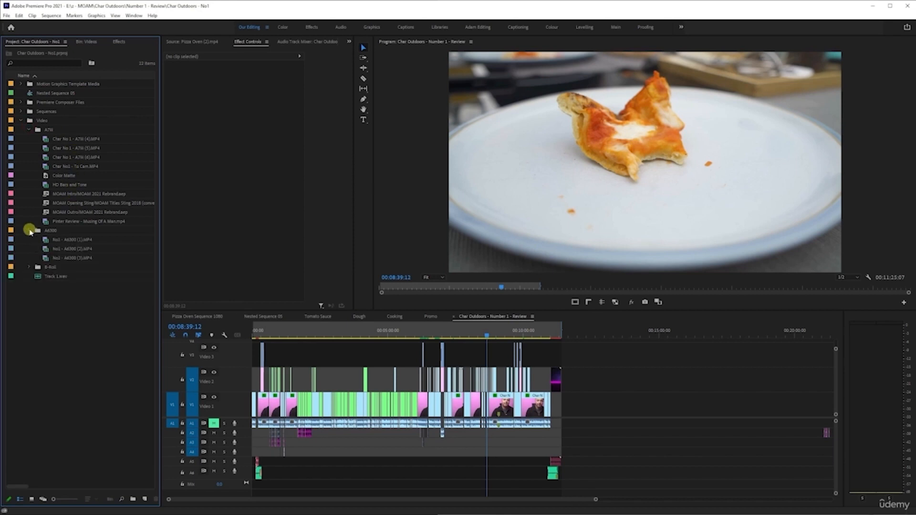
{"action": "left_click", "coordinate": [29, 266]}
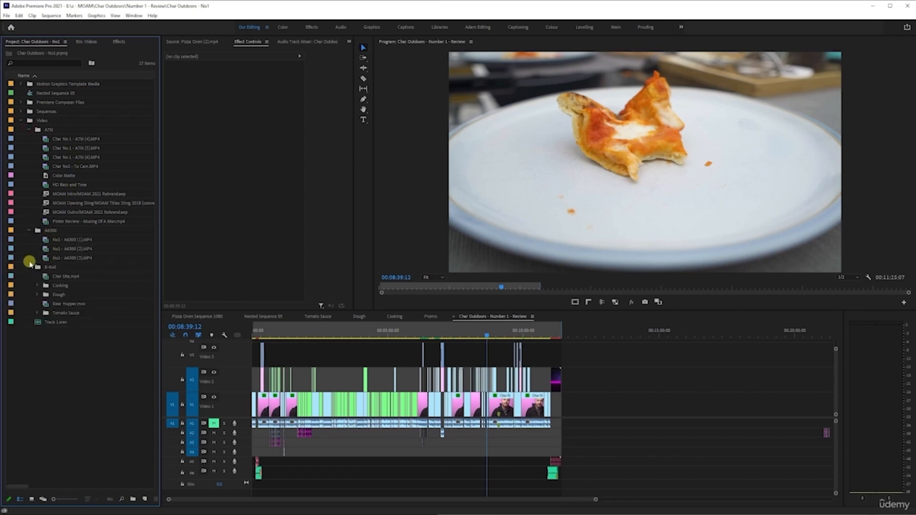
{"action": "left_click", "coordinate": [37, 286]}
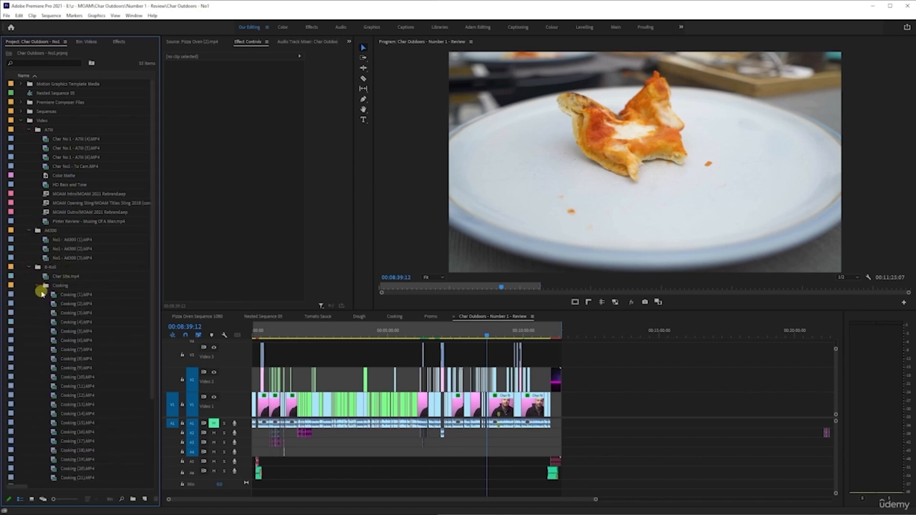
{"action": "scroll", "coordinate": [35, 297], "scroll_direction": "down", "scroll_amount": 4}
{"action": "left_click", "coordinate": [38, 450]}
{"action": "scroll", "coordinate": [41, 406], "scroll_direction": "down", "scroll_amount": 6}
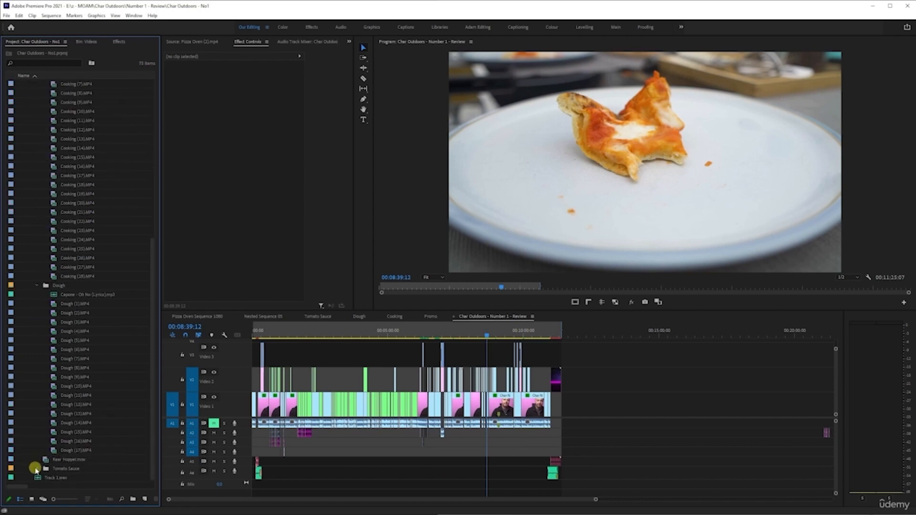
{"action": "left_click", "coordinate": [36, 469]}
{"action": "scroll", "coordinate": [50, 382], "scroll_direction": "down", "scroll_amount": 10}
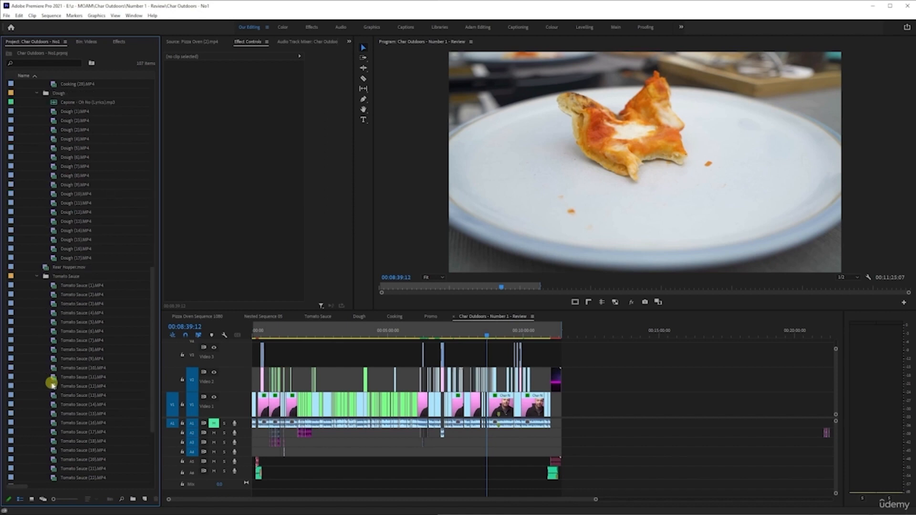
{"action": "scroll", "coordinate": [52, 380], "scroll_direction": "down", "scroll_amount": 1}
{"action": "scroll", "coordinate": [72, 344], "scroll_direction": "up", "scroll_amount": 20}
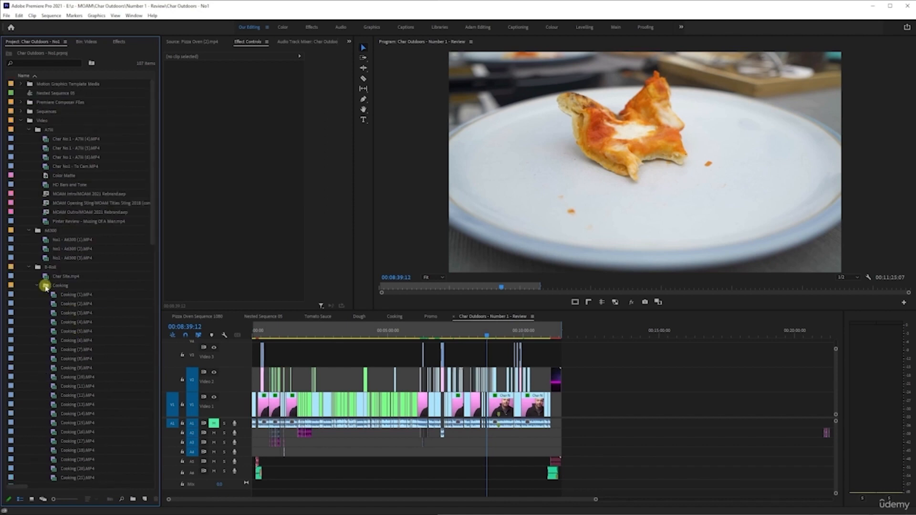
- Collapse the expanded folders and return to the Videos bin
{"action": "left_click", "coordinate": [29, 267]}
{"action": "left_click", "coordinate": [29, 231]}
{"action": "left_click", "coordinate": [29, 128]}
{"action": "left_click", "coordinate": [22, 121]}
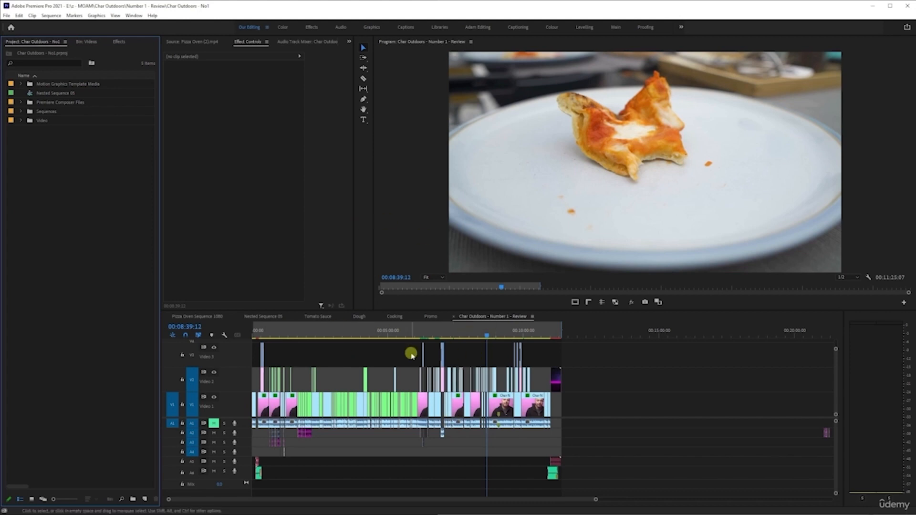
{"action": "left_click", "coordinate": [84, 45]}
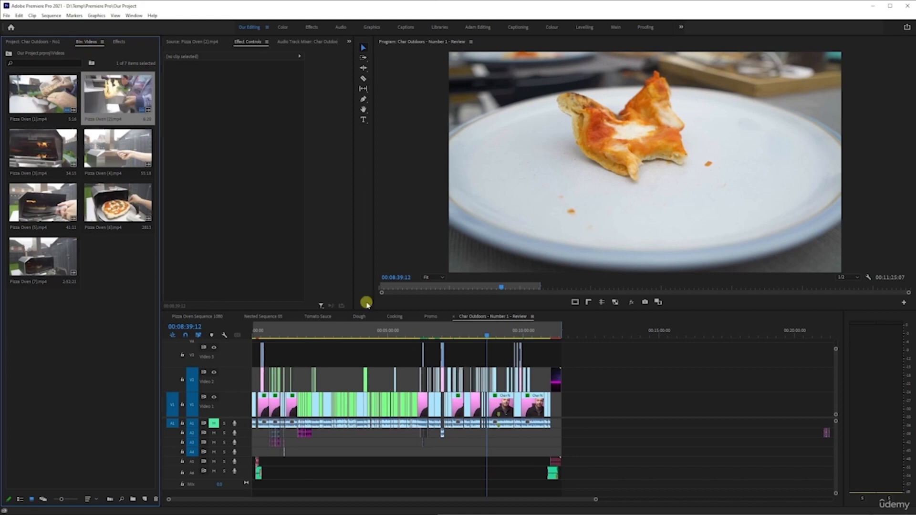
- Switch between the Pizza Oven sequence and the Char Outdoors review sequence to compare them
{"action": "left_click", "coordinate": [212, 318]}
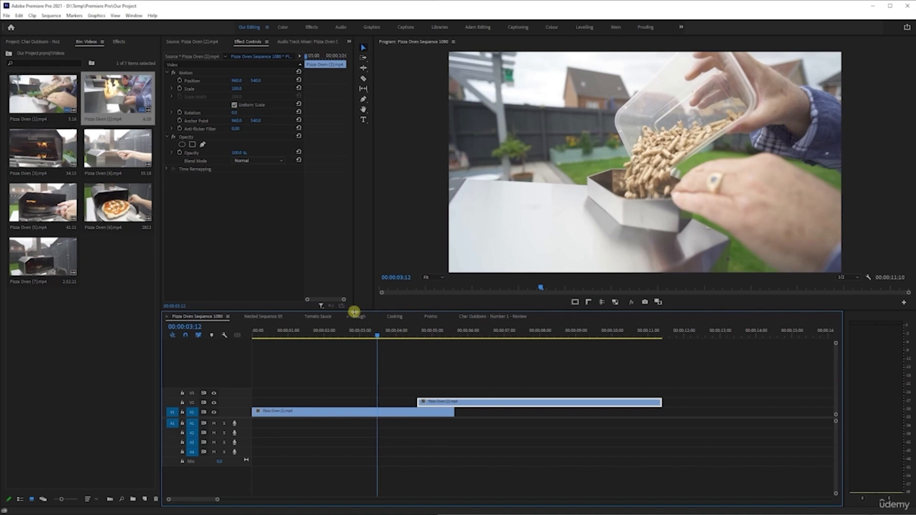
{"action": "left_click", "coordinate": [482, 317]}
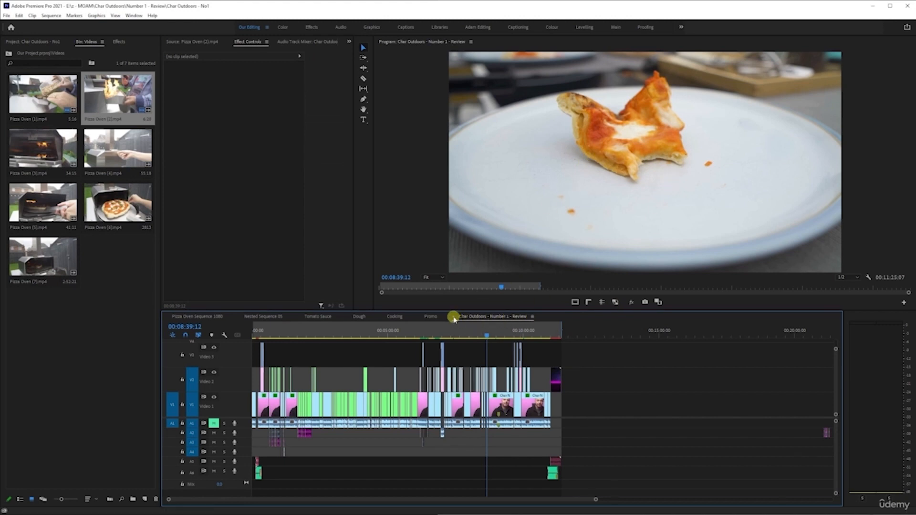
{"action": "left_click", "coordinate": [453, 316]}
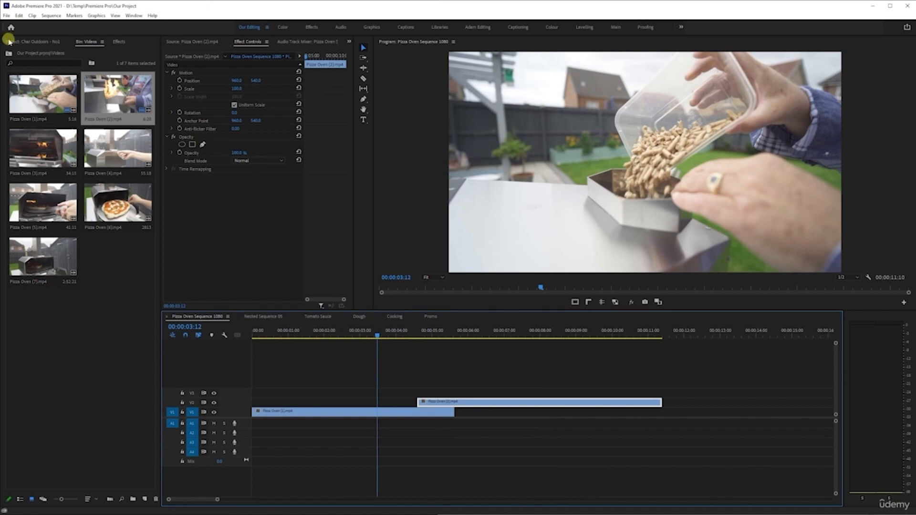
- Open the project bin, expand the Sequences folder and open the Char Outdoors - Number 1 - Review sequence
{"action": "left_click", "coordinate": [10, 41]}
{"action": "left_click", "coordinate": [23, 112]}
{"action": "left_click", "coordinate": [75, 120]}
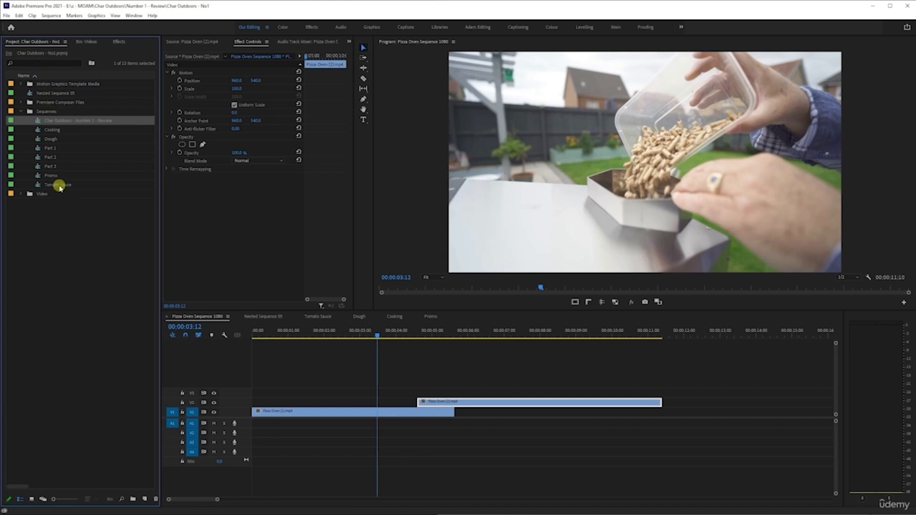
{"action": "left_click", "coordinate": [46, 113]}
{"action": "left_click", "coordinate": [52, 121]}
{"action": "left_click", "coordinate": [94, 166]}
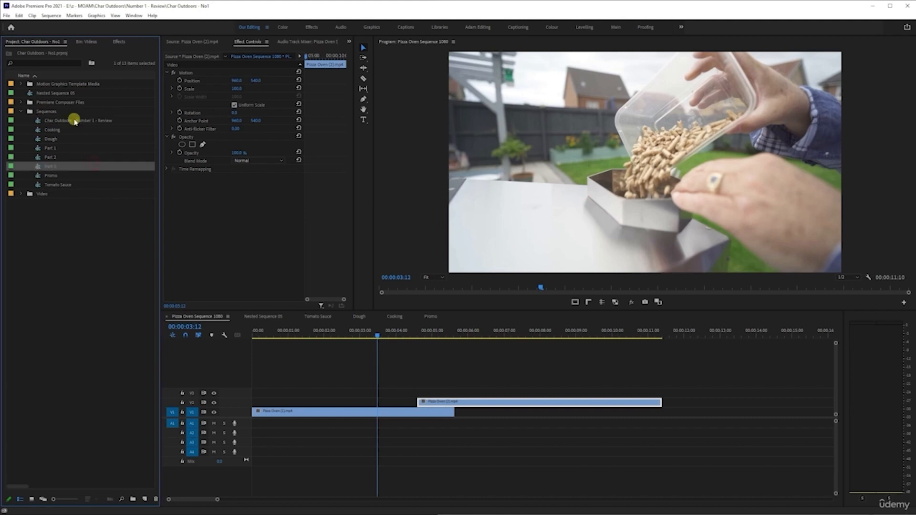
{"action": "double_click", "coordinate": [75, 122]}
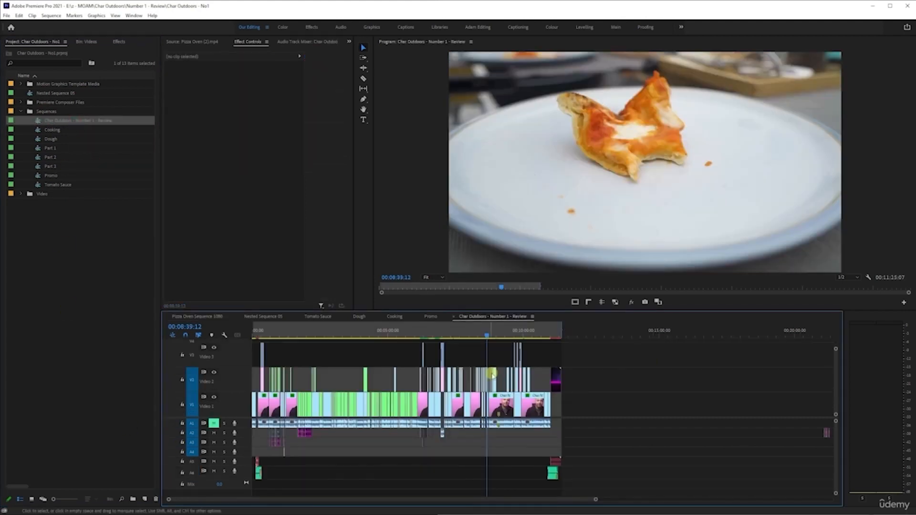
{"action": "left_click", "coordinate": [81, 130]}
{"action": "left_click", "coordinate": [79, 121]}
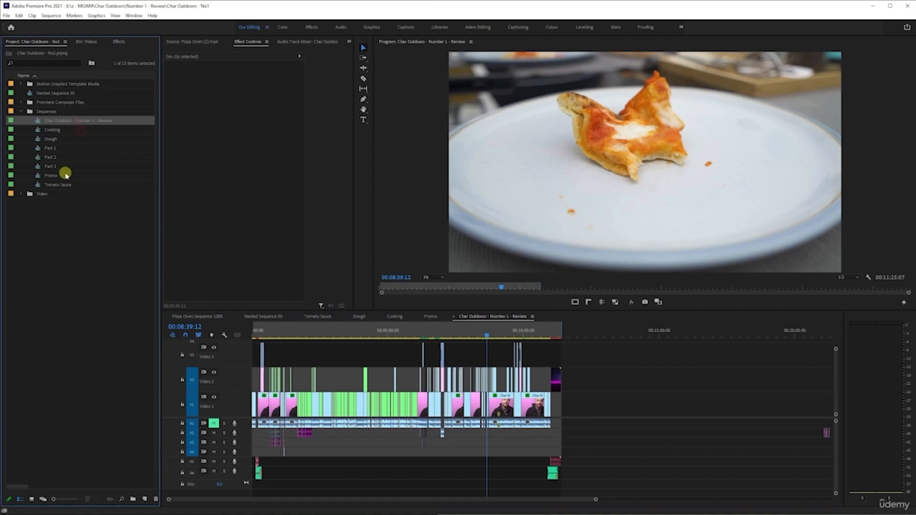
{"action": "left_click", "coordinate": [66, 121]}
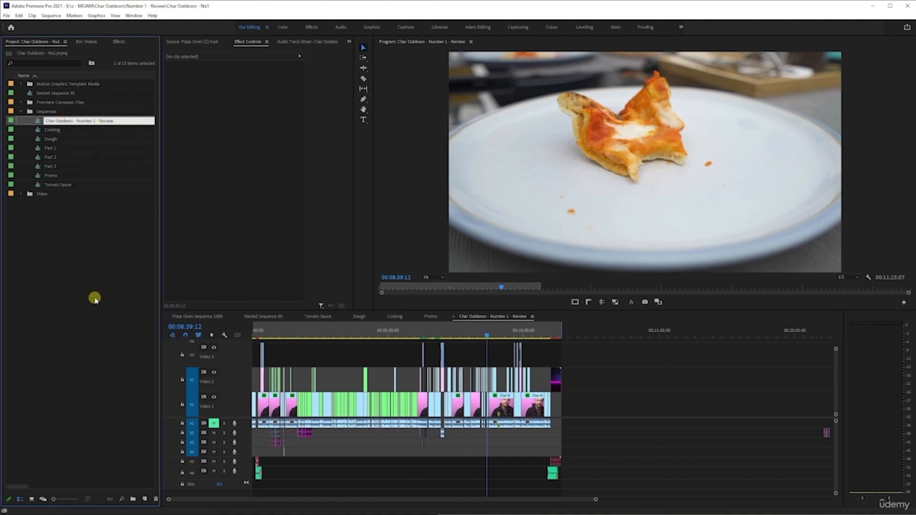
{"action": "left_click", "coordinate": [83, 176]}
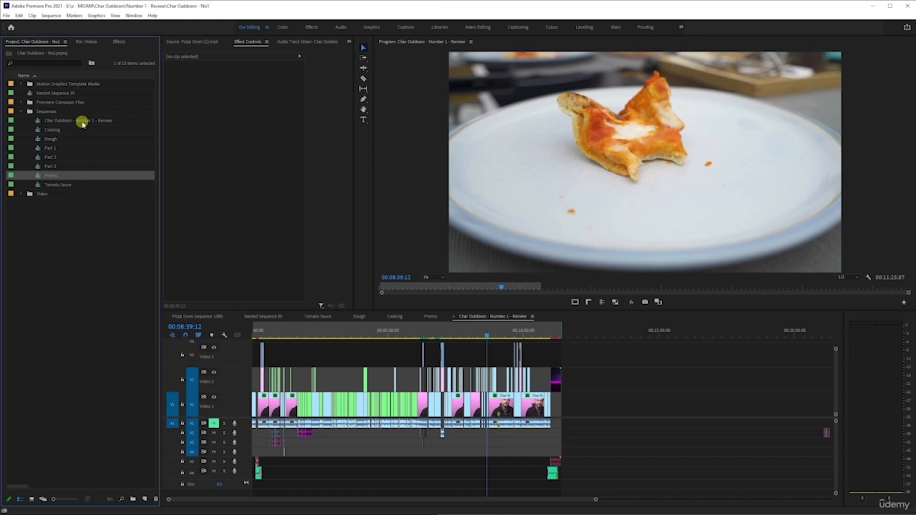
{"action": "left_click", "coordinate": [60, 344]}
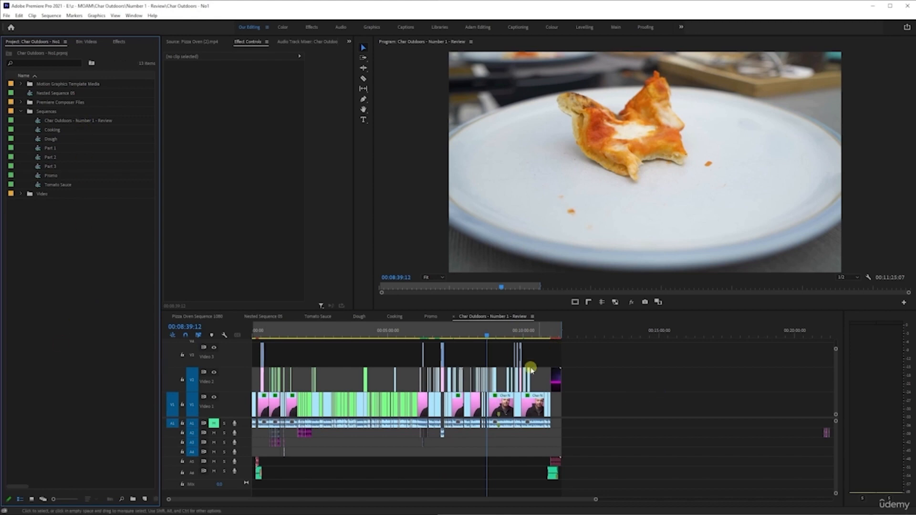
- Zoom into the review timeline and scrub the playhead through its clips to examine the layered edit
{"action": "scroll", "coordinate": [531, 369], "scroll_direction": "up", "scroll_amount": 6}
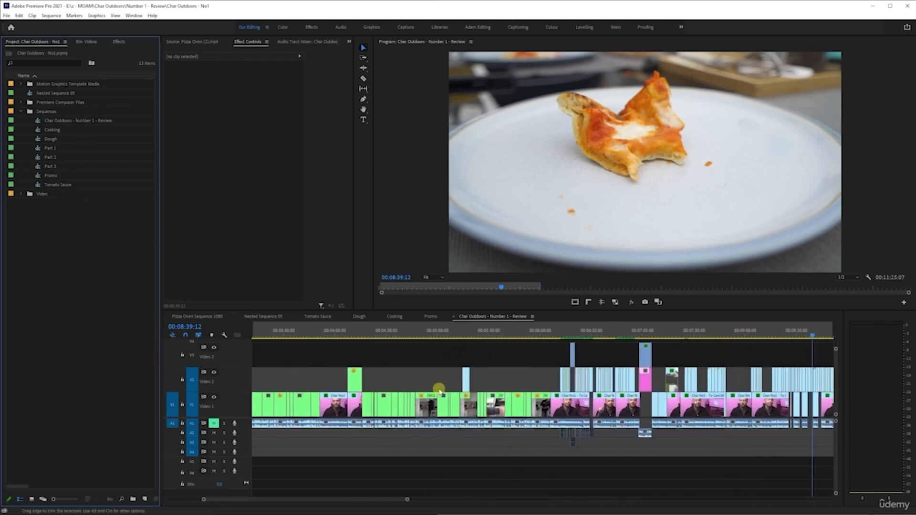
{"action": "scroll", "coordinate": [573, 382], "scroll_direction": "up", "scroll_amount": 4}
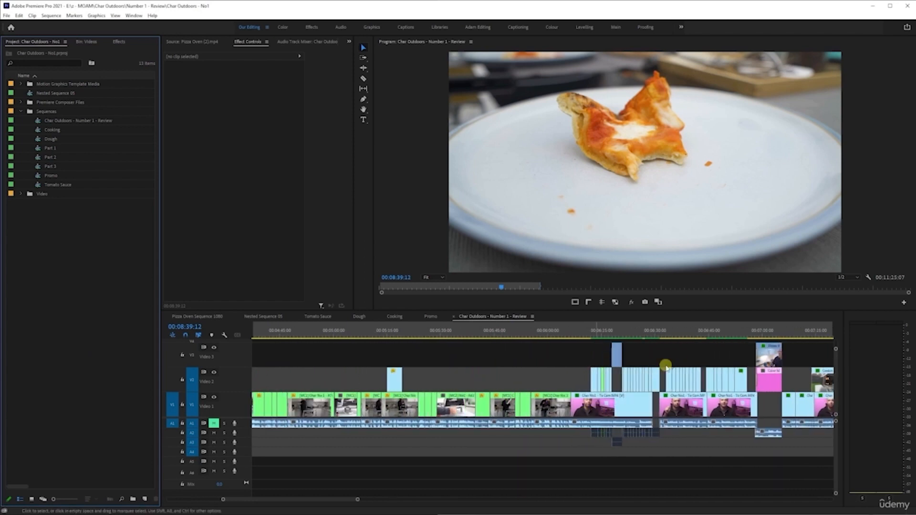
{"action": "scroll", "coordinate": [651, 377], "scroll_direction": "up", "scroll_amount": 3}
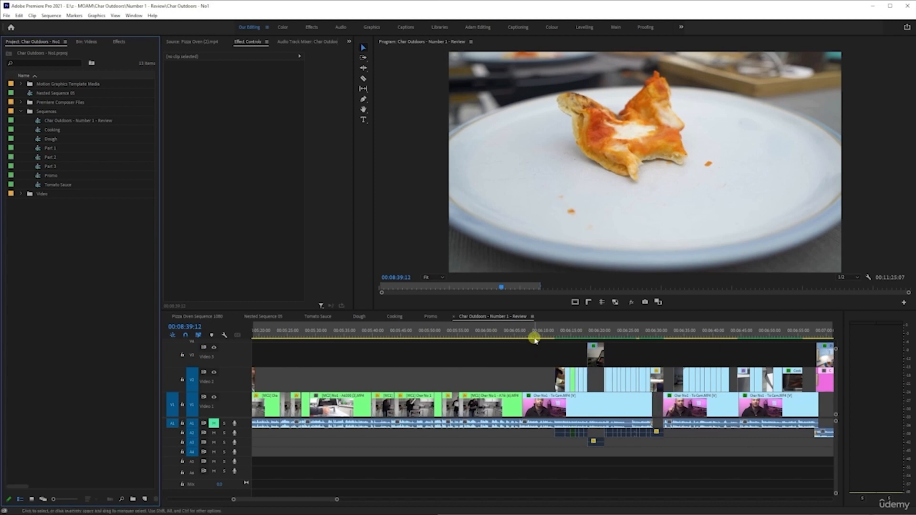
{"action": "left_click", "coordinate": [547, 336]}
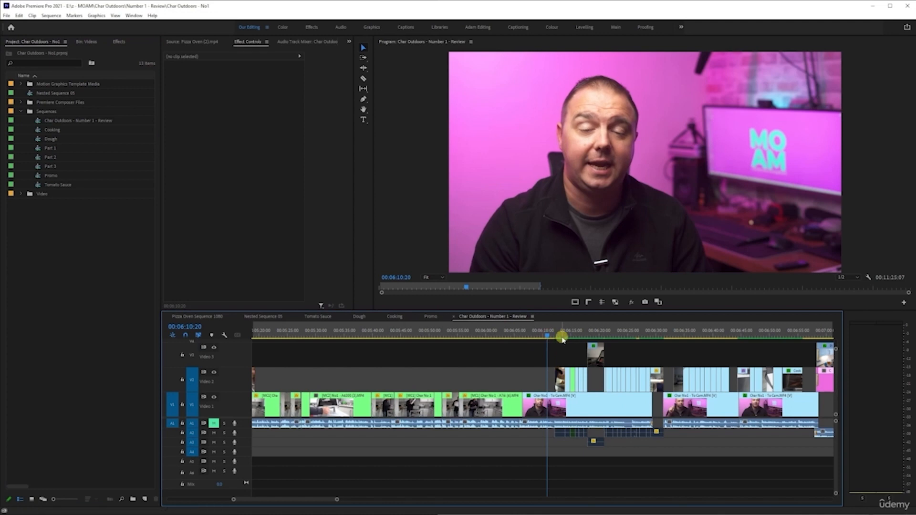
{"action": "left_click", "coordinate": [560, 333]}
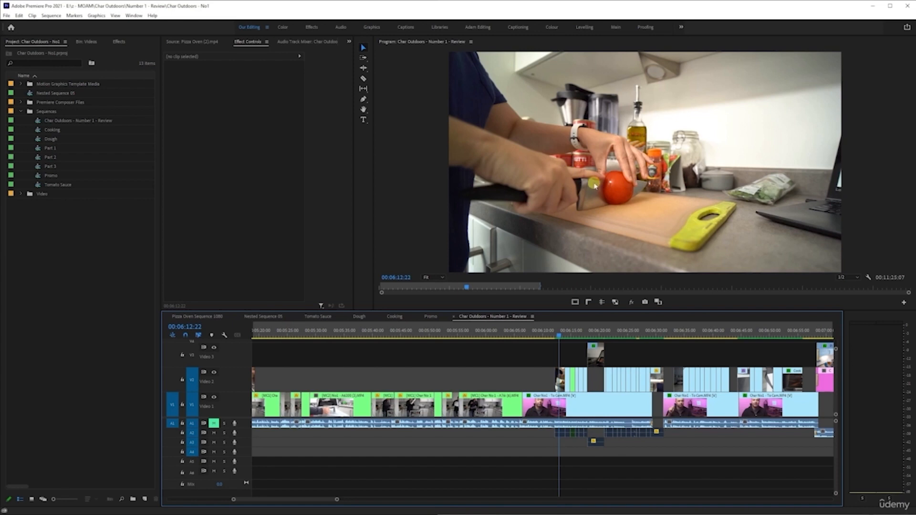
{"action": "scroll", "coordinate": [673, 406], "scroll_direction": "up", "scroll_amount": 1}
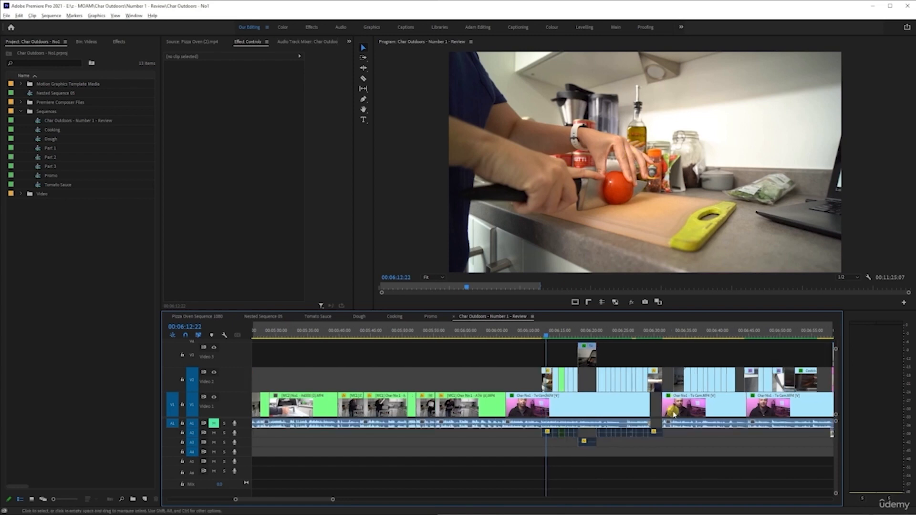
{"action": "scroll", "coordinate": [643, 420], "scroll_direction": "up", "scroll_amount": 1}
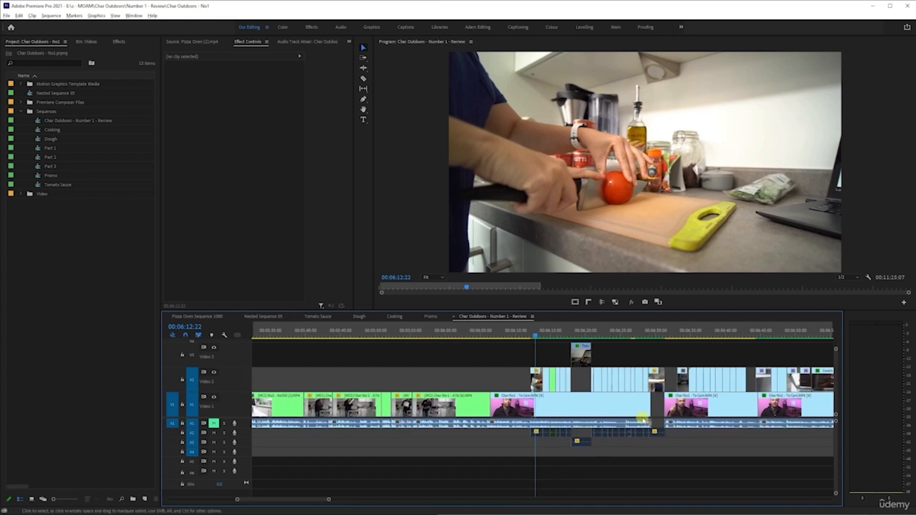
{"action": "scroll", "coordinate": [643, 420], "scroll_direction": "up", "scroll_amount": 4}
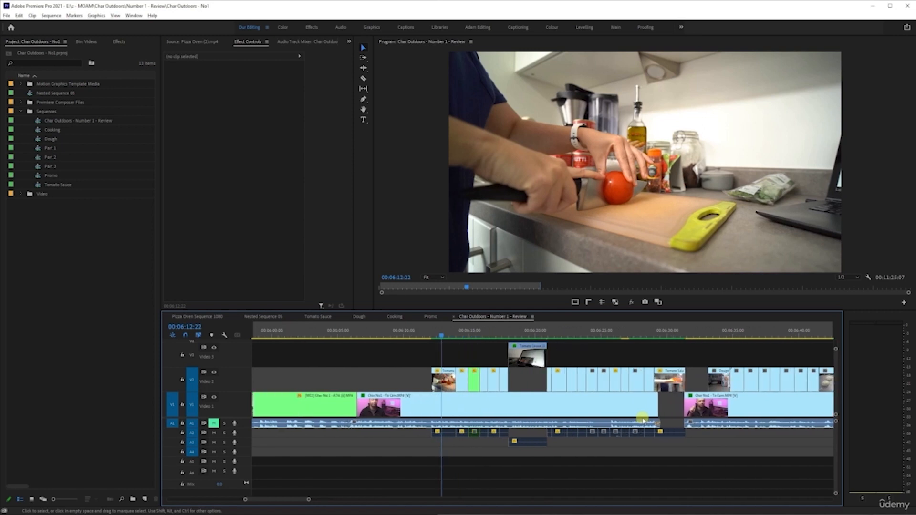
{"action": "scroll", "coordinate": [643, 420], "scroll_direction": "right", "scroll_amount": 1}
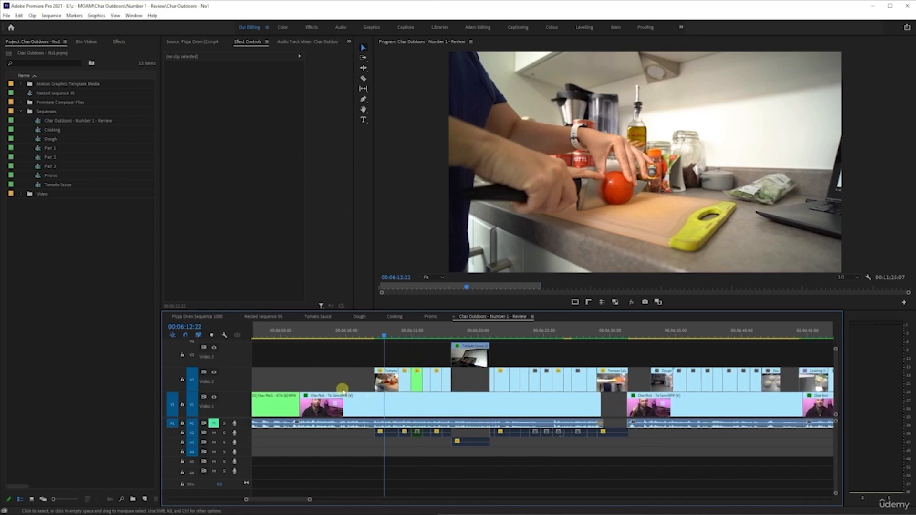
{"action": "scroll", "coordinate": [334, 347], "scroll_direction": "left", "scroll_amount": 1}
{"action": "left_click", "coordinate": [347, 334]}
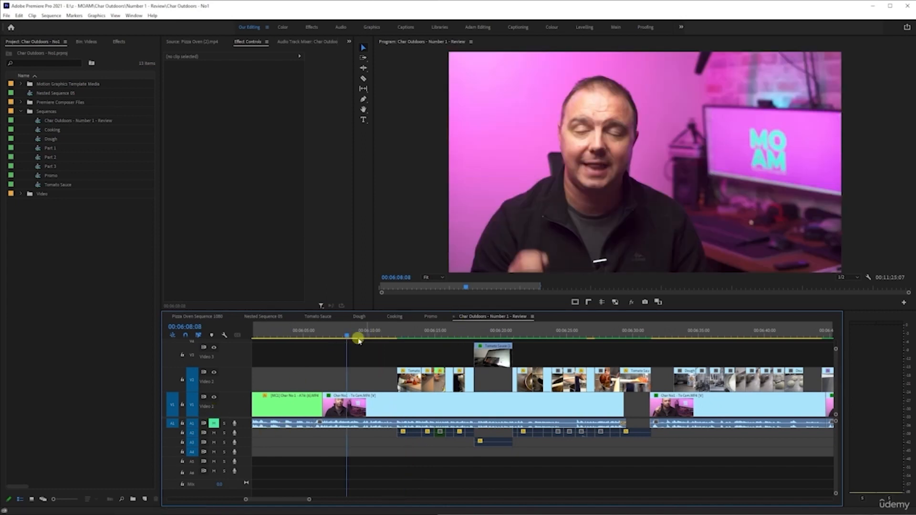
{"action": "left_click", "coordinate": [326, 339]}
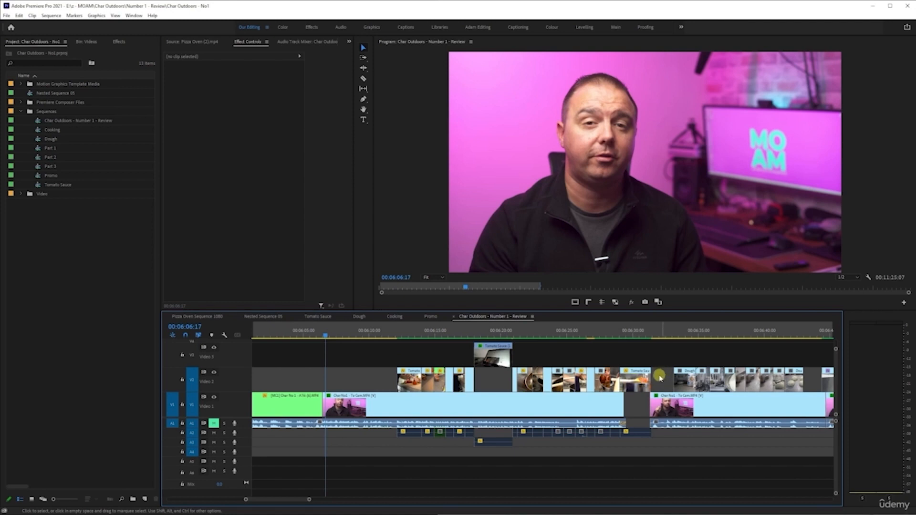
{"action": "scroll", "coordinate": [547, 432], "scroll_direction": "down", "scroll_amount": 2}
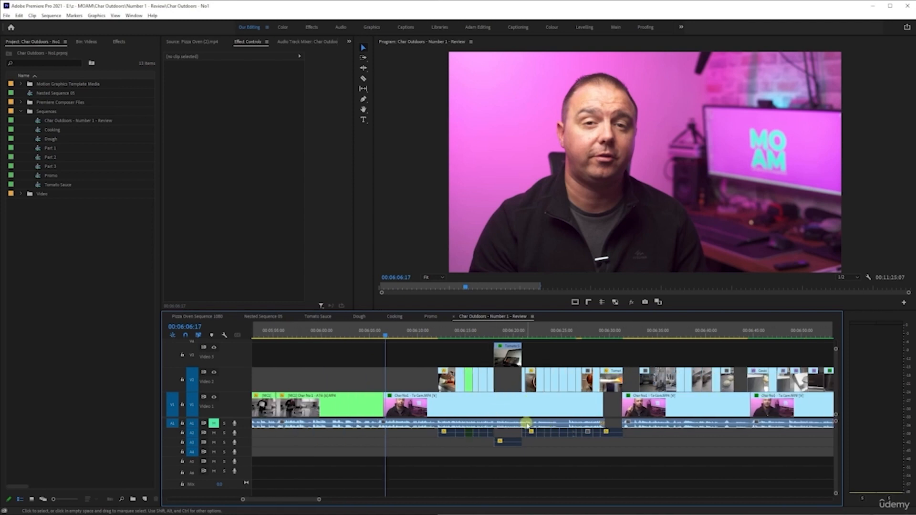
{"action": "scroll", "coordinate": [526, 424], "scroll_direction": "down", "scroll_amount": 1}
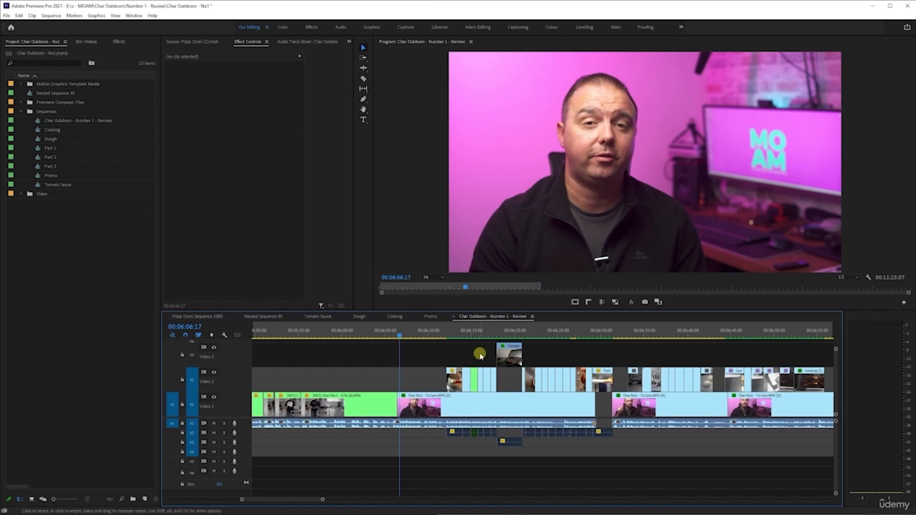
{"action": "scroll", "coordinate": [529, 418], "scroll_direction": "down", "scroll_amount": 3}
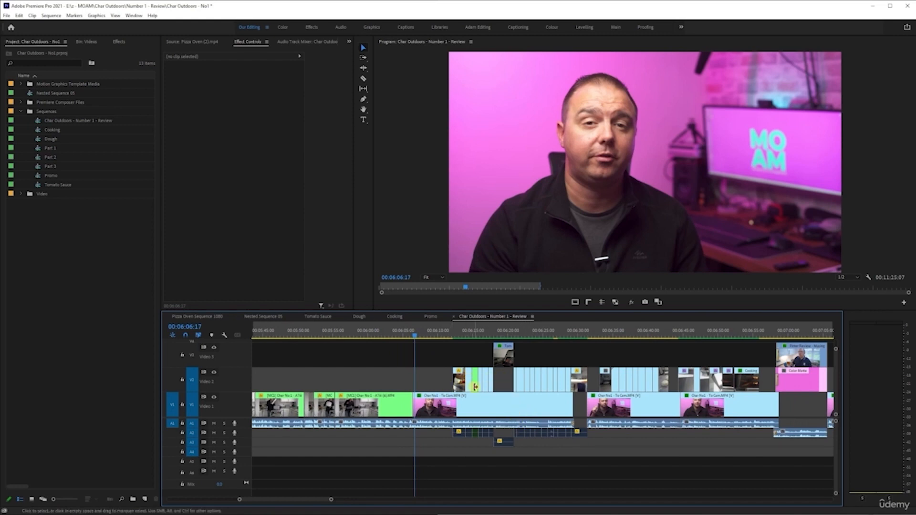
- Play back the review sequence from the talking-head clip on Video 1 and return the playhead
{"action": "left_click", "coordinate": [519, 411]}
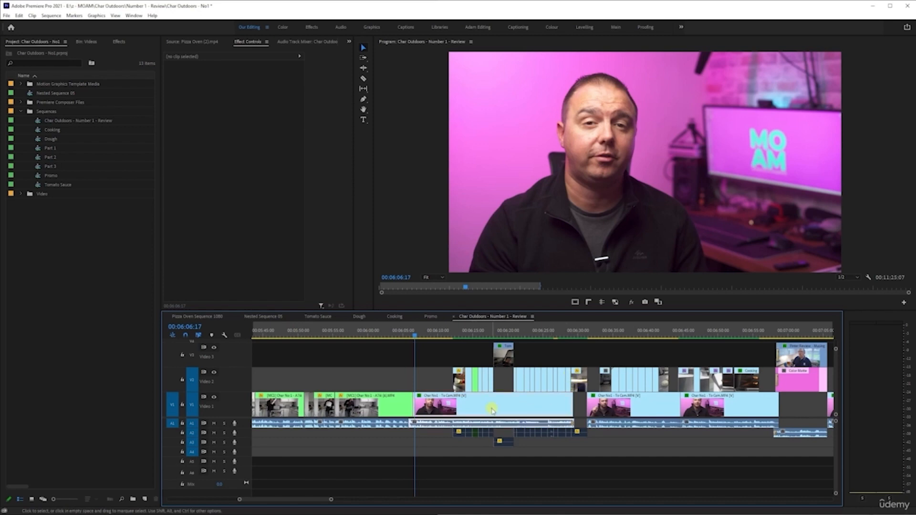
{"action": "key", "text": "space"}
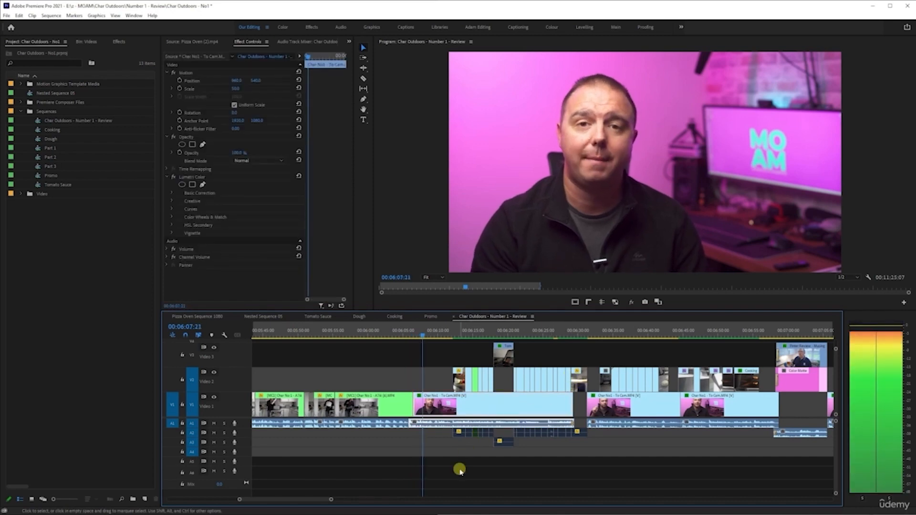
{"action": "key", "text": "XF86AudioLowerVolume"}
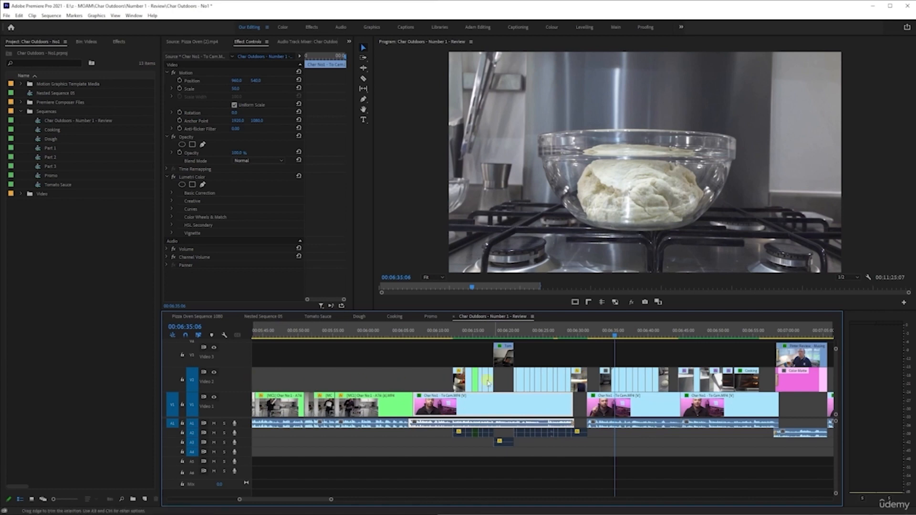
{"action": "left_click", "coordinate": [416, 337]}
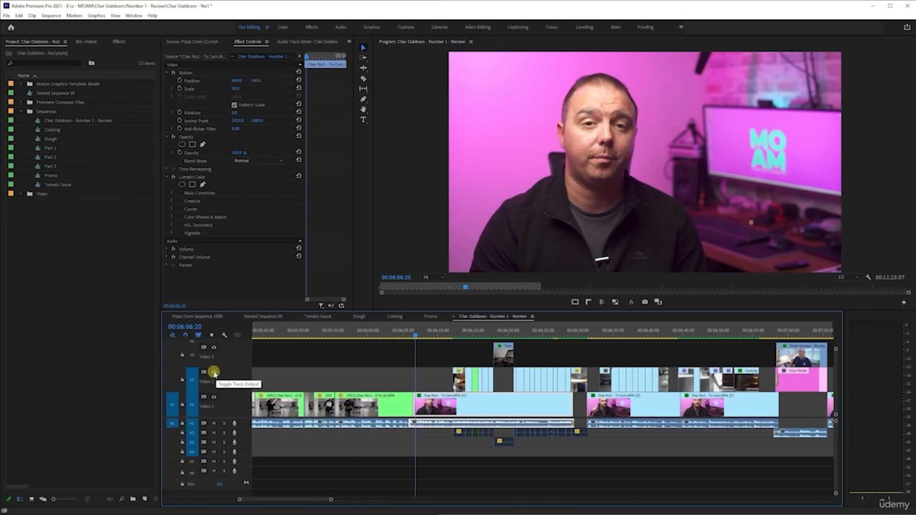
- Turn off track output for Video 2 and Video 3 in the review sequence and save the project
{"action": "left_click", "coordinate": [214, 372]}
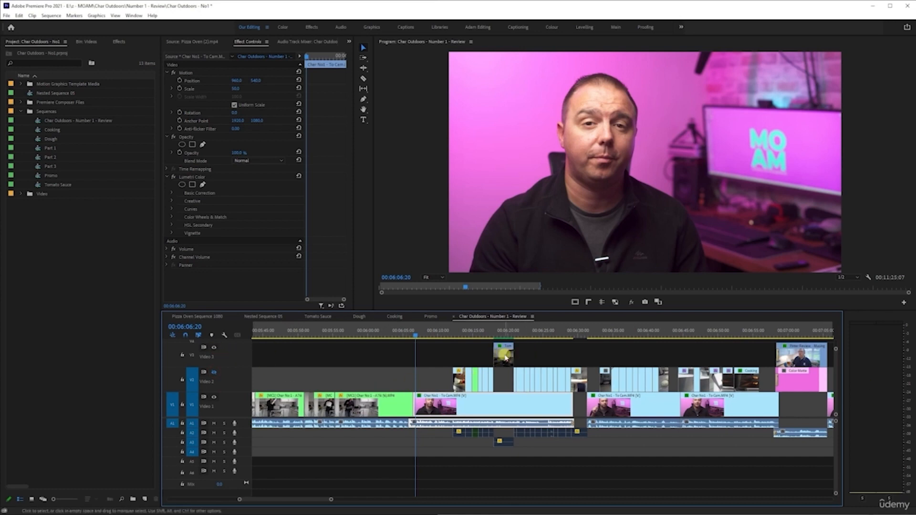
{"action": "scroll", "coordinate": [517, 377], "scroll_direction": "up", "scroll_amount": 6}
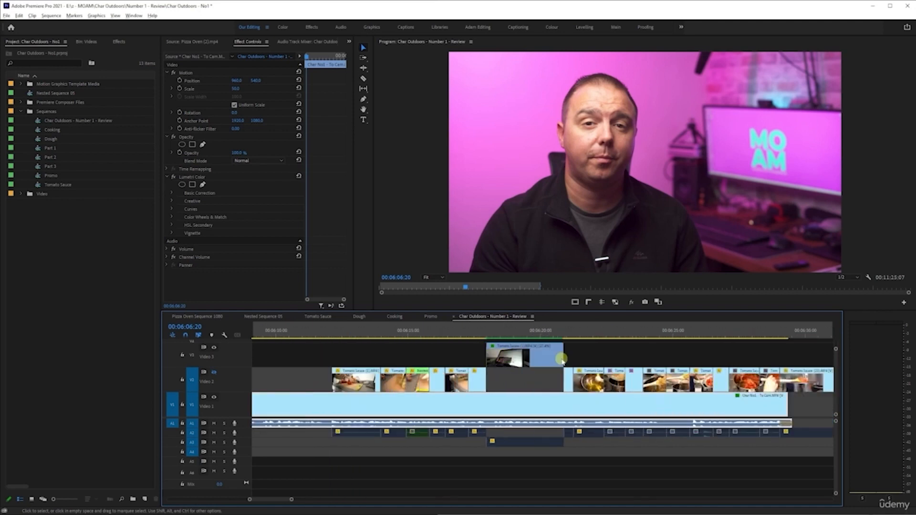
{"action": "scroll", "coordinate": [499, 372], "scroll_direction": "down", "scroll_amount": 3}
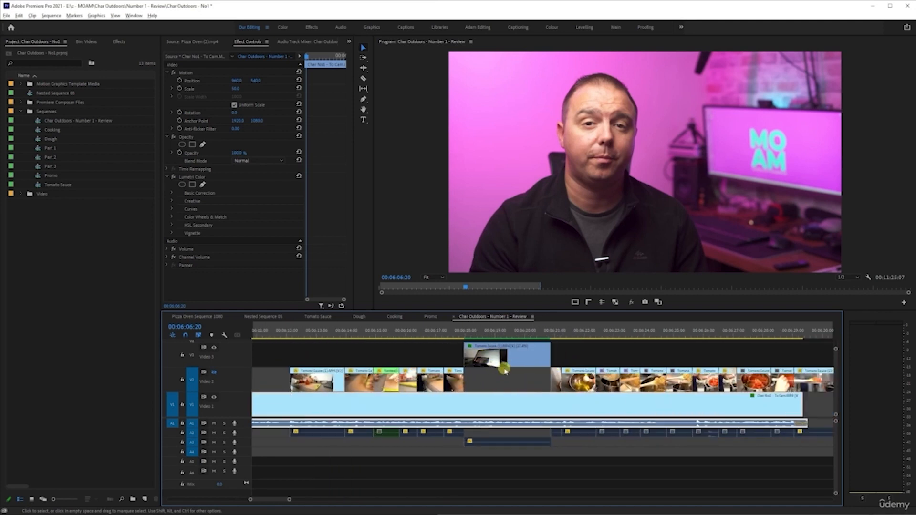
{"action": "scroll", "coordinate": [499, 372], "scroll_direction": "down", "scroll_amount": 1}
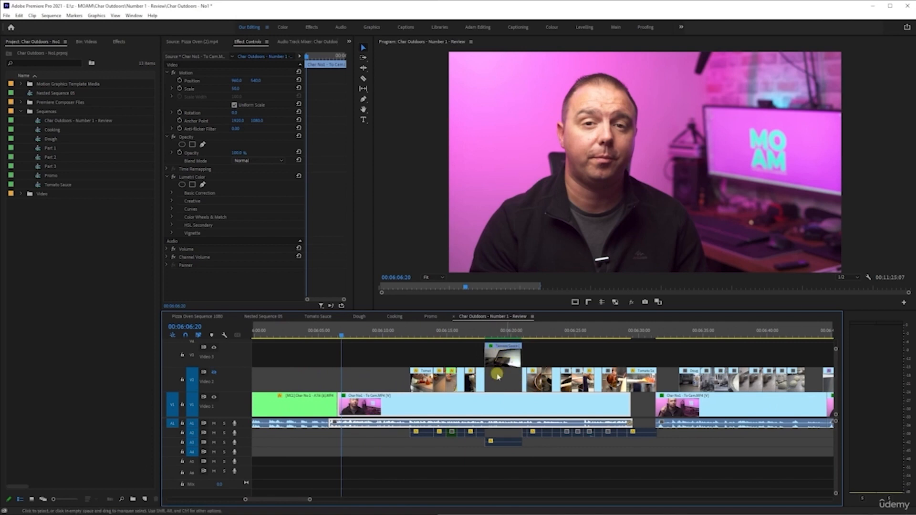
{"action": "scroll", "coordinate": [507, 383], "scroll_direction": "down", "scroll_amount": 2}
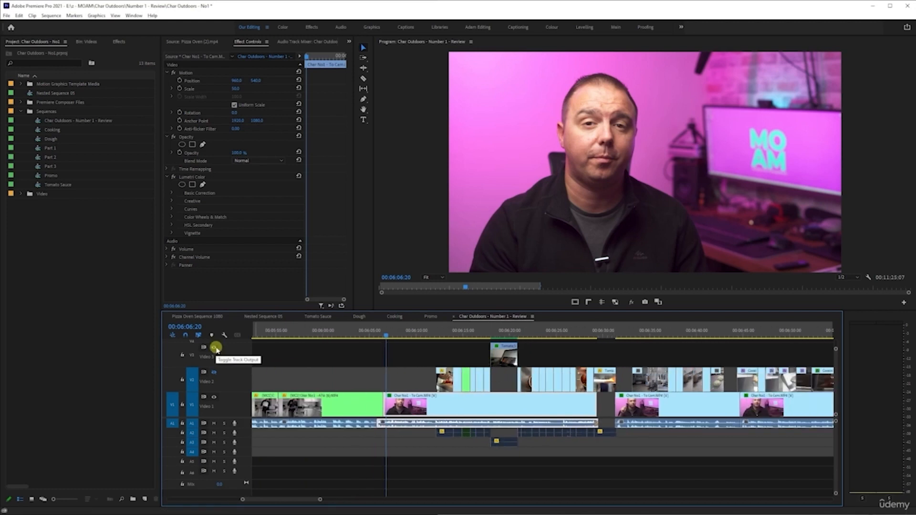
{"action": "left_click", "coordinate": [214, 348]}
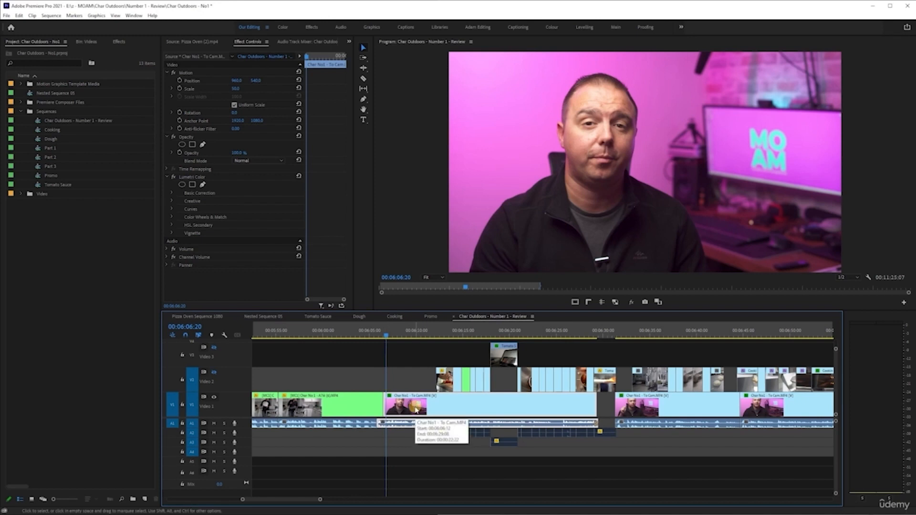
{"action": "key", "text": "ctrl+s"}
{"action": "key", "text": "ctrl+s"}
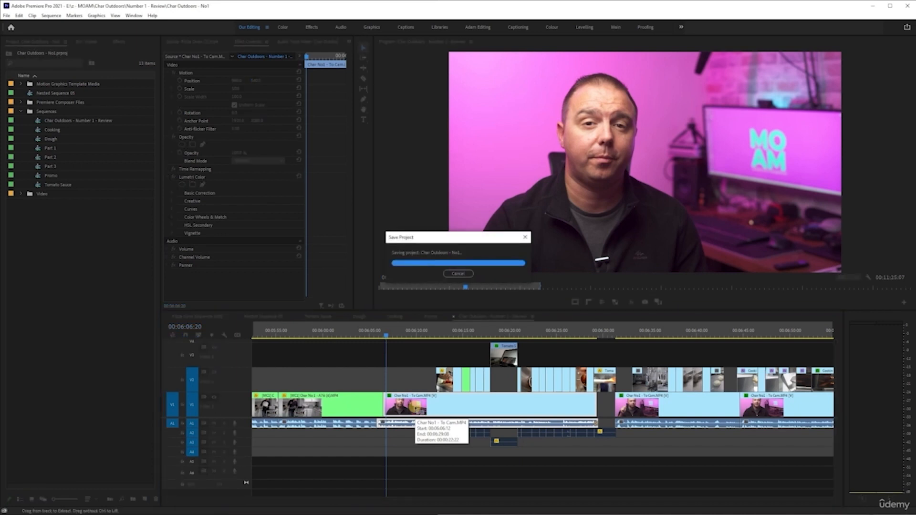
- Play part of the review sequence briefly, then select the first Tomato Sauce cutaway and turn Video 2 track output back on
{"action": "key", "text": "space"}
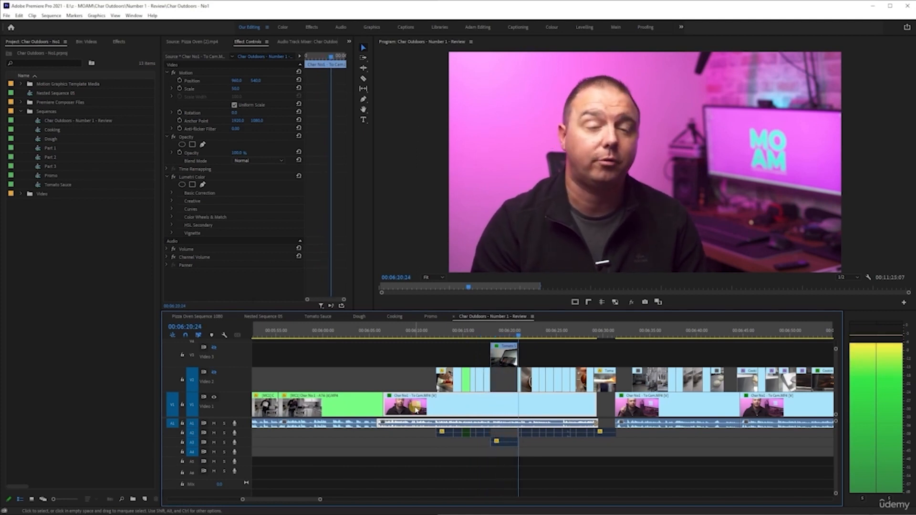
{"action": "key", "text": "space"}
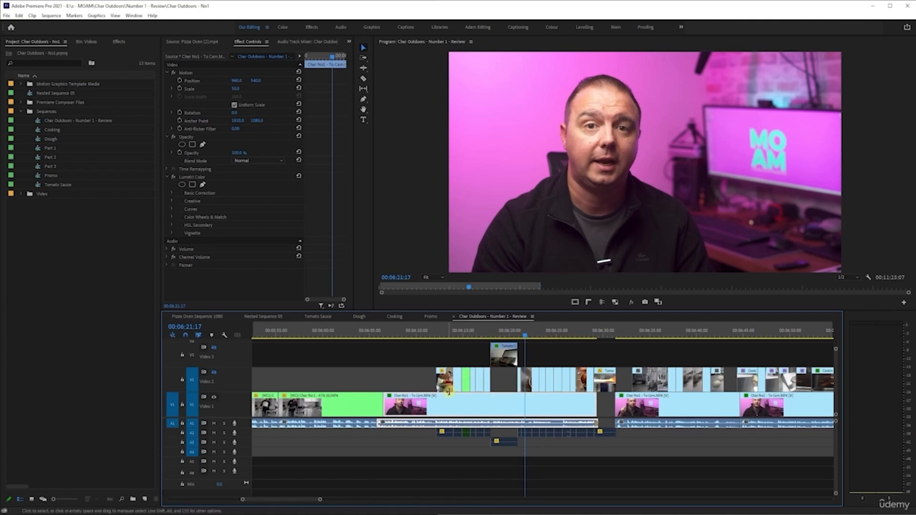
{"action": "scroll", "coordinate": [443, 388], "scroll_direction": "up", "scroll_amount": 5}
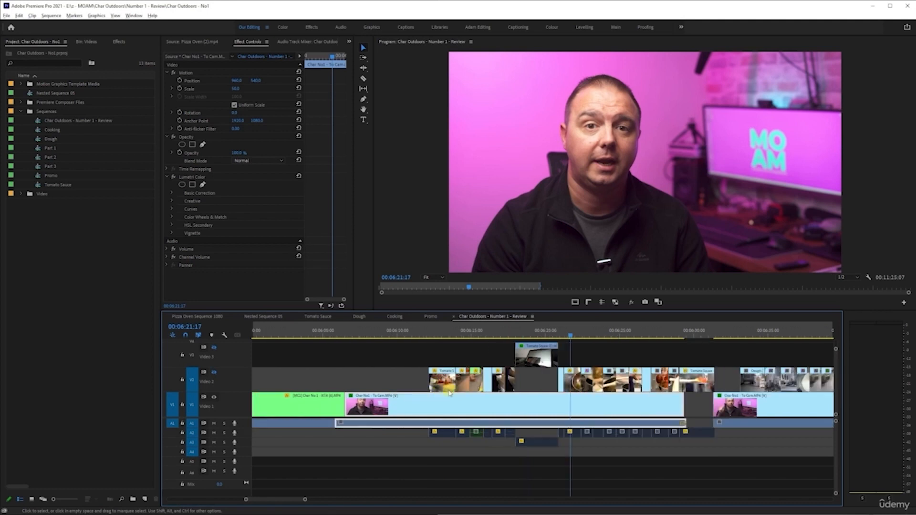
{"action": "left_click", "coordinate": [426, 339]}
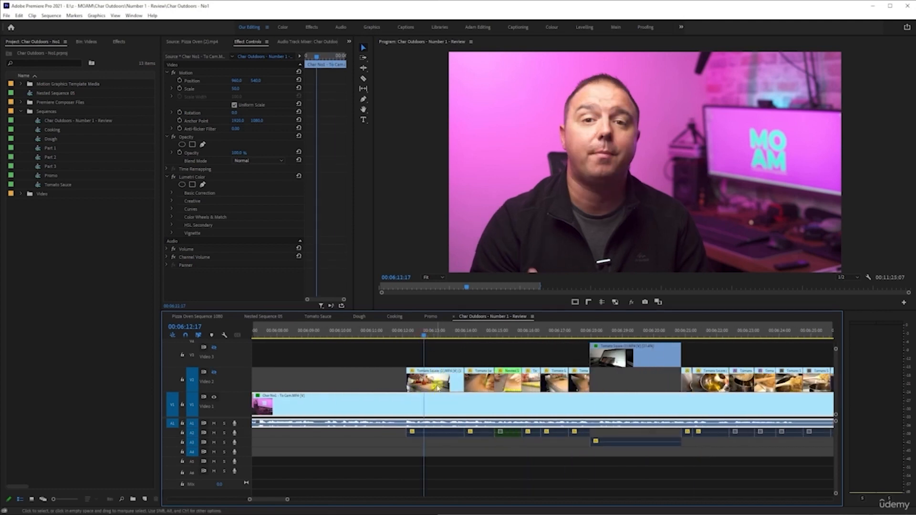
{"action": "left_click", "coordinate": [421, 372]}
{"action": "left_click", "coordinate": [214, 372]}
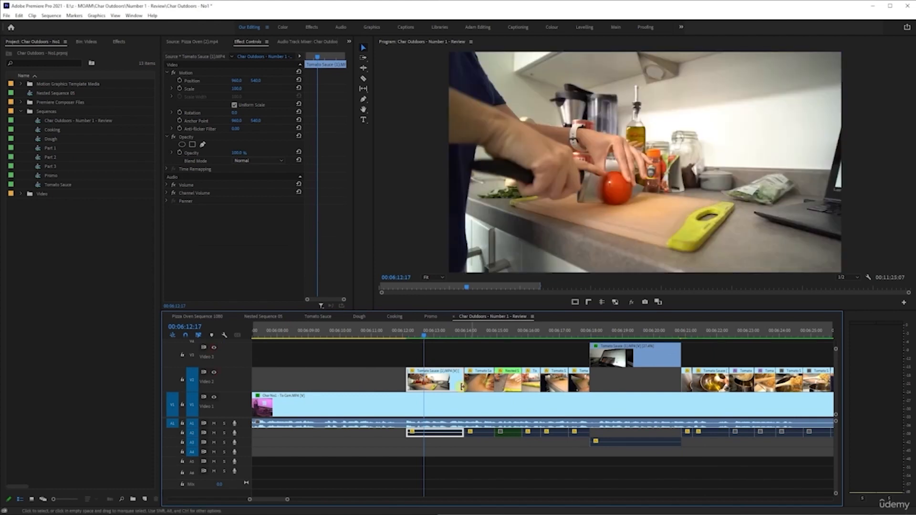
- Mute audio track A1 and step the playhead onto the start of the first Tomato Sauce cutaway
{"action": "scroll", "coordinate": [413, 387], "scroll_direction": "down", "scroll_amount": 2}
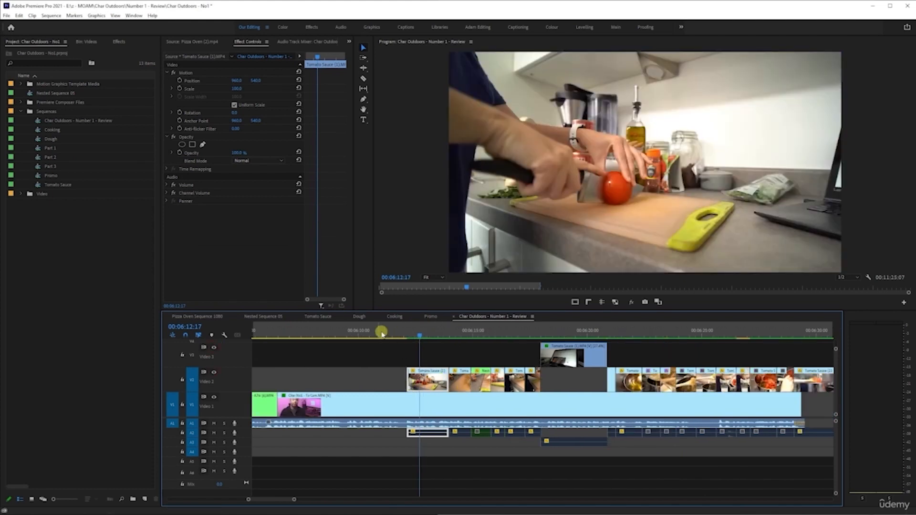
{"action": "left_click", "coordinate": [364, 335]}
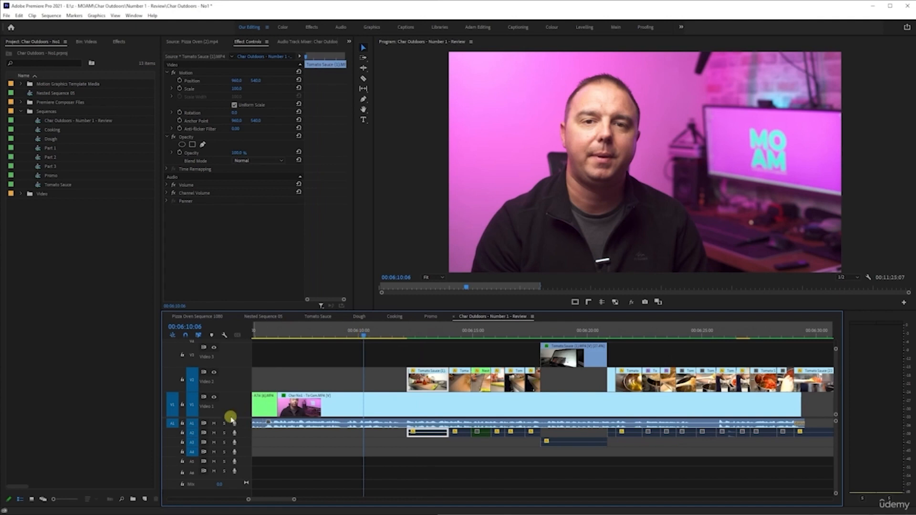
{"action": "left_click", "coordinate": [214, 423]}
{"action": "left_click_drag", "start_coordinate": [360, 334], "coordinate": [407, 337]}
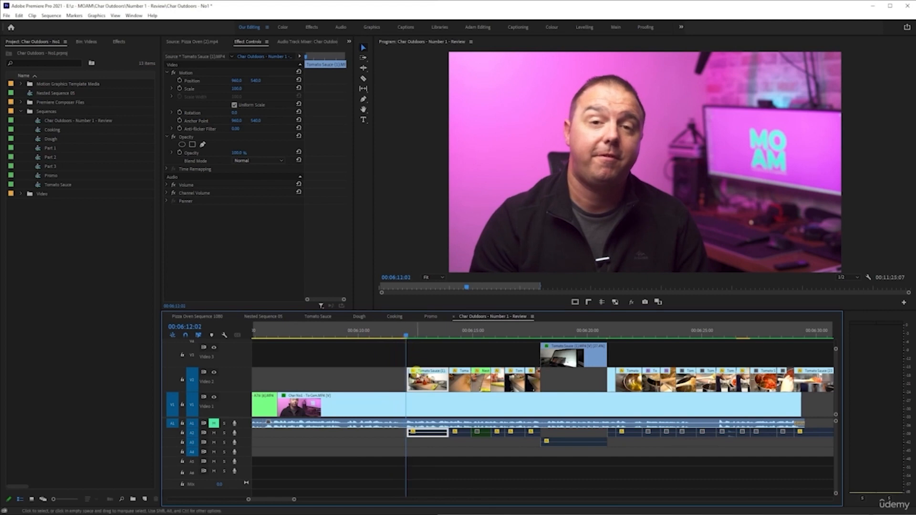
{"action": "scroll", "coordinate": [396, 394], "scroll_direction": "up", "scroll_amount": 5}
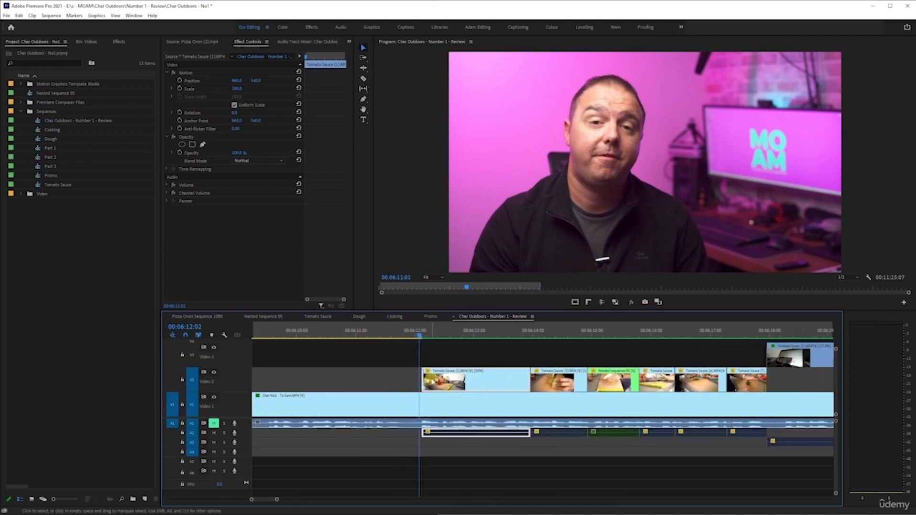
{"action": "key", "text": "Right"}
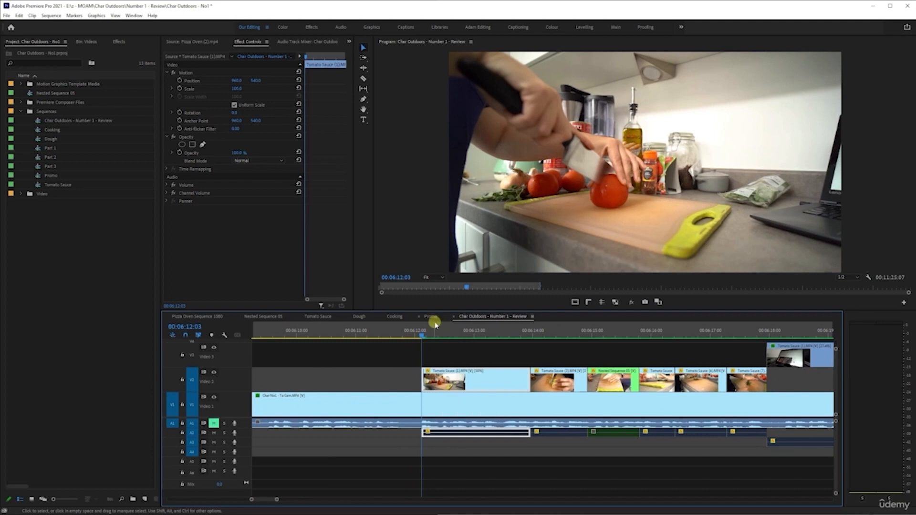
- Move the first Tomato Sauce clip from Video 2 down onto Video 1 and slide it earlier
{"action": "left_click_drag", "start_coordinate": [474, 387], "coordinate": [468, 421]}
{"action": "scroll", "coordinate": [468, 420], "scroll_direction": "down", "scroll_amount": 3}
{"action": "scroll", "coordinate": [467, 421], "scroll_direction": "down", "scroll_amount": 2}
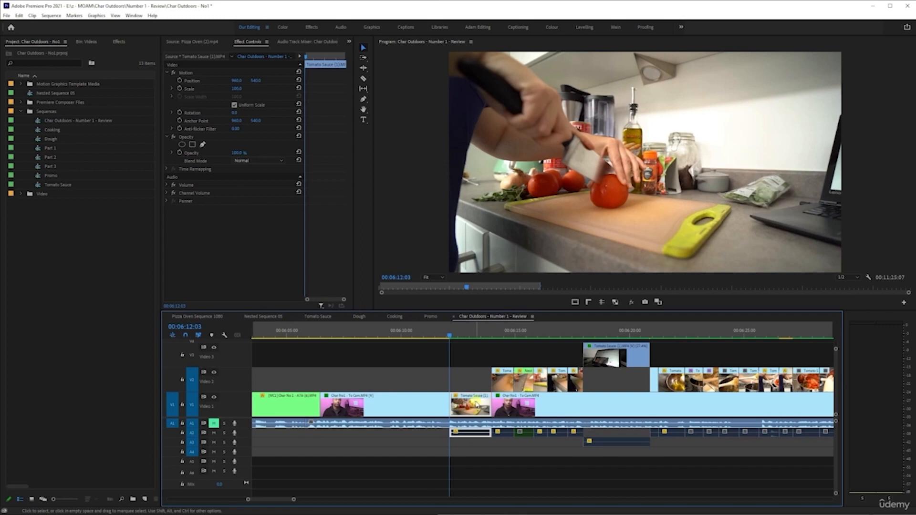
{"action": "left_click_drag", "start_coordinate": [474, 412], "coordinate": [439, 406]}
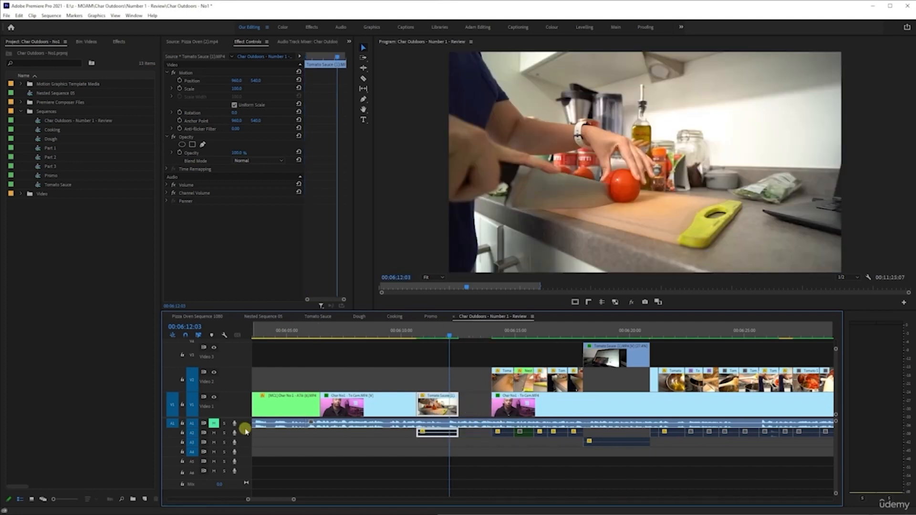
- Unmute track A1, play back over the moved clip, and undo both clip moves
{"action": "left_click", "coordinate": [214, 424]}
{"action": "left_click", "coordinate": [396, 337]}
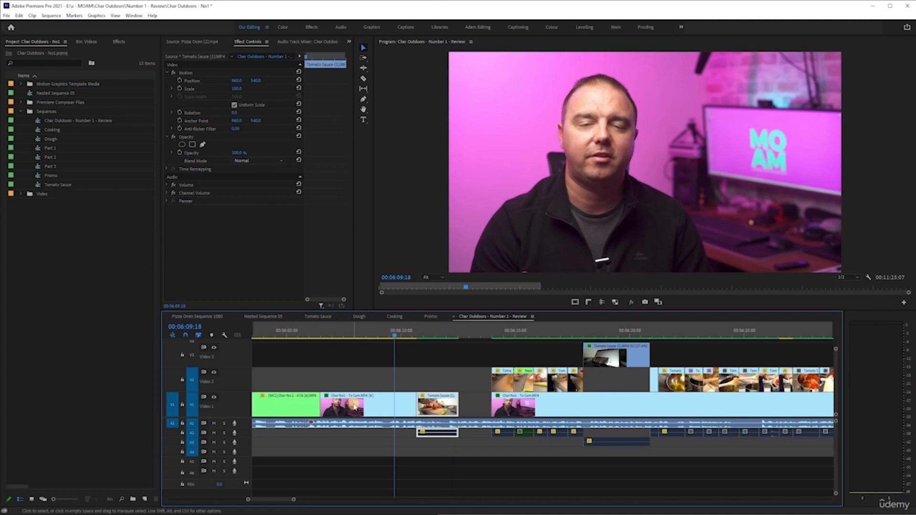
{"action": "key", "text": "space"}
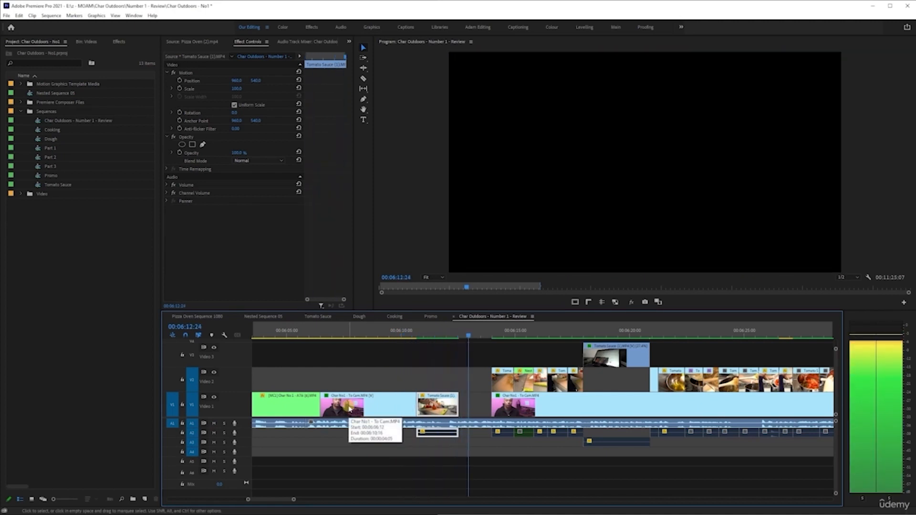
{"action": "key", "text": "space"}
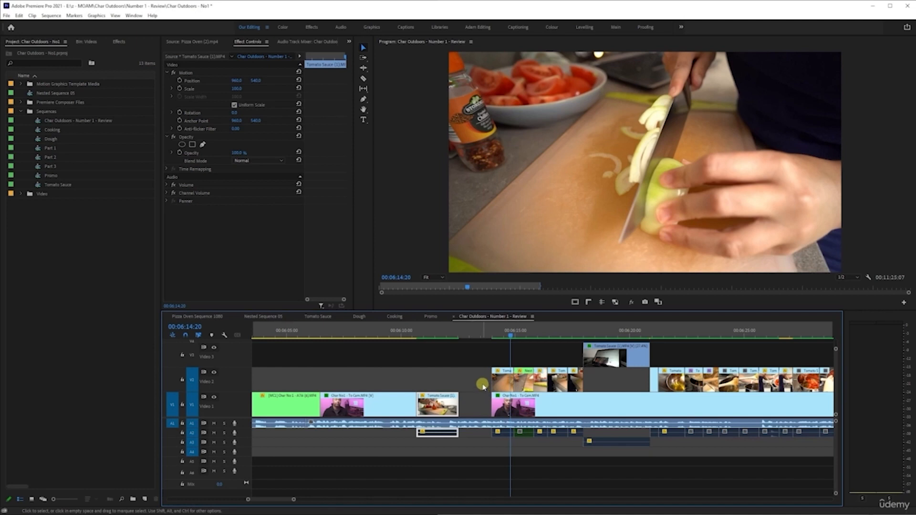
{"action": "key", "text": "ctrl+z"}
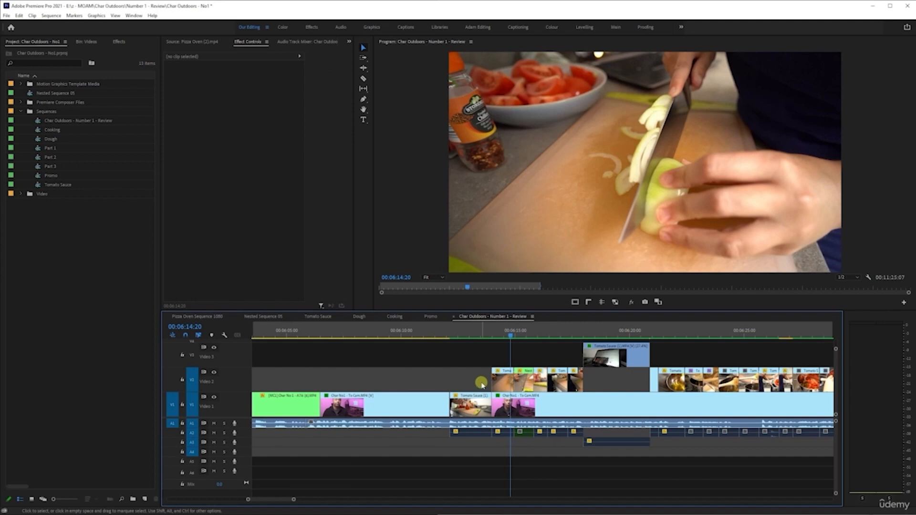
{"action": "key", "text": "ctrl+z"}
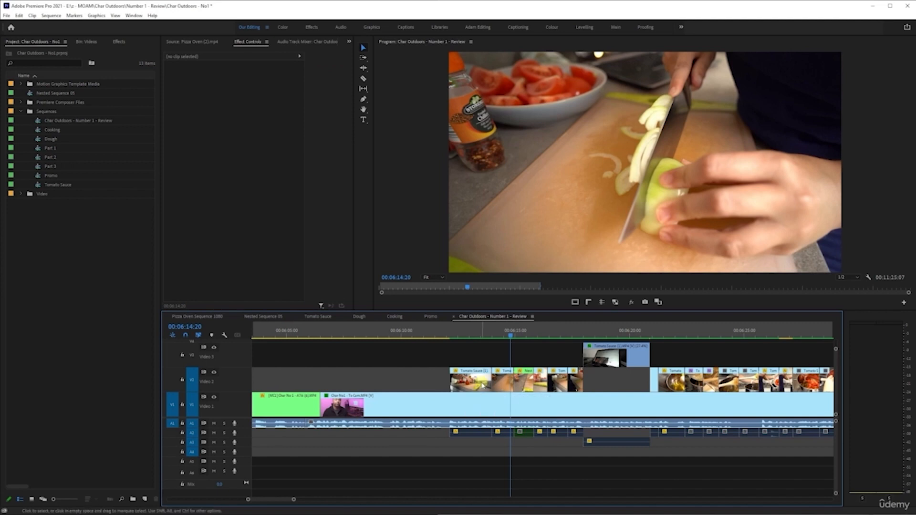
- Try sliding the first Tomato Sauce clip earlier on Video 2, play it back, and undo the move
{"action": "left_click", "coordinate": [436, 335]}
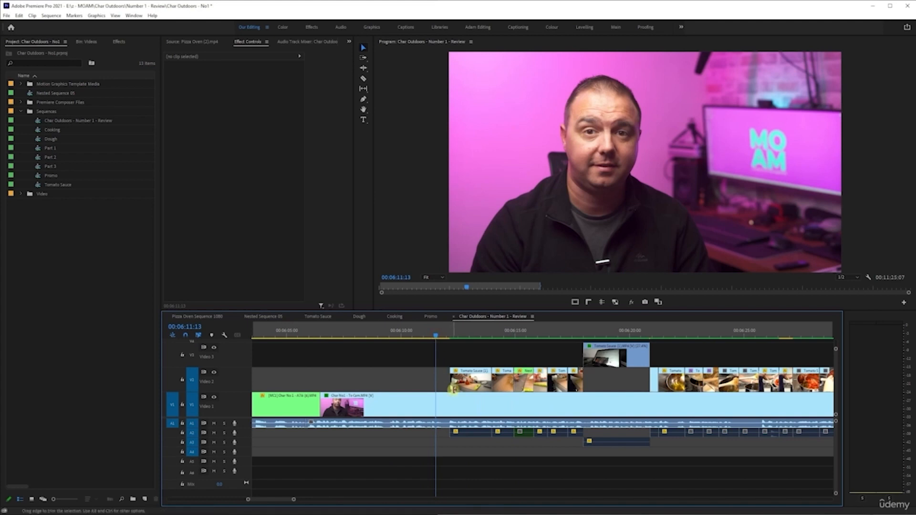
{"action": "left_click_drag", "start_coordinate": [466, 381], "coordinate": [425, 381]}
{"action": "left_click", "coordinate": [394, 339]}
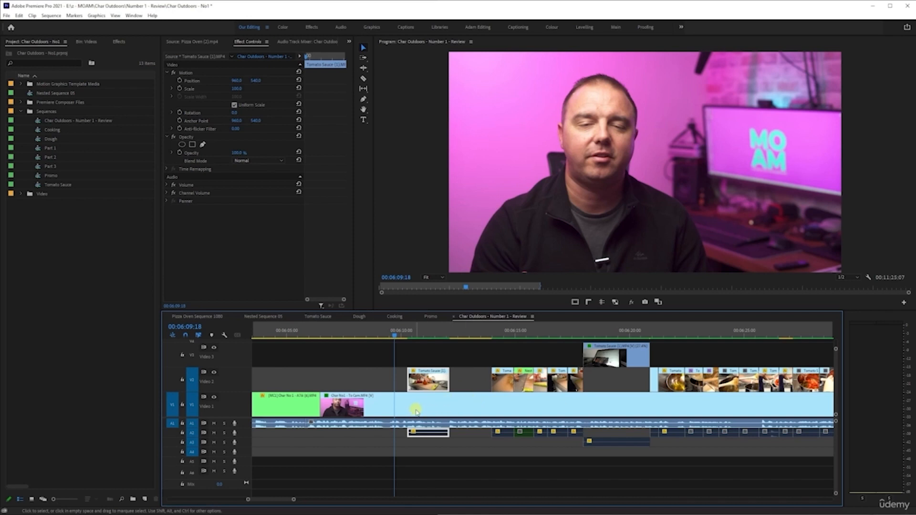
{"action": "key", "text": "space"}
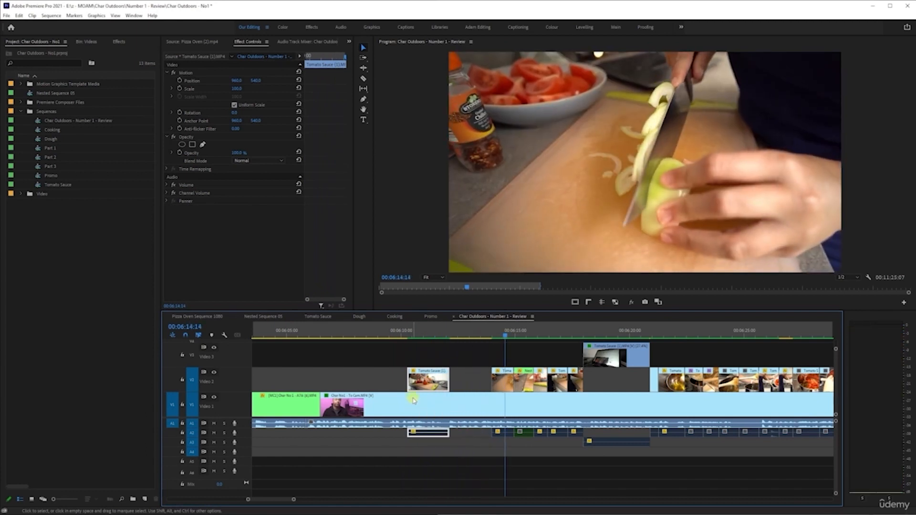
{"action": "key", "text": "ctrl+z"}
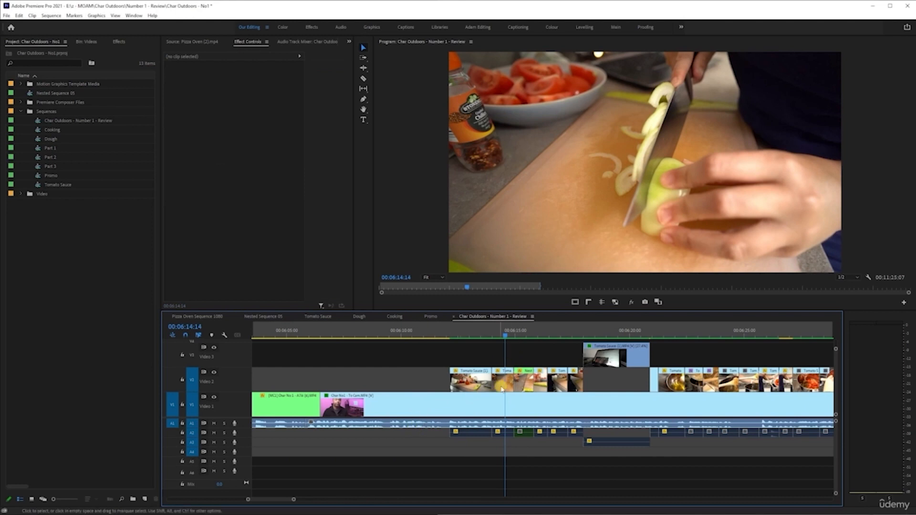
- Try rearranging the Tomato Sauce clip and the talking-head clip across Video 1 and Video 2, undoing each change
{"action": "scroll", "coordinate": [465, 406], "scroll_direction": "down", "scroll_amount": 2}
{"action": "scroll", "coordinate": [465, 406], "scroll_direction": "down", "scroll_amount": 3}
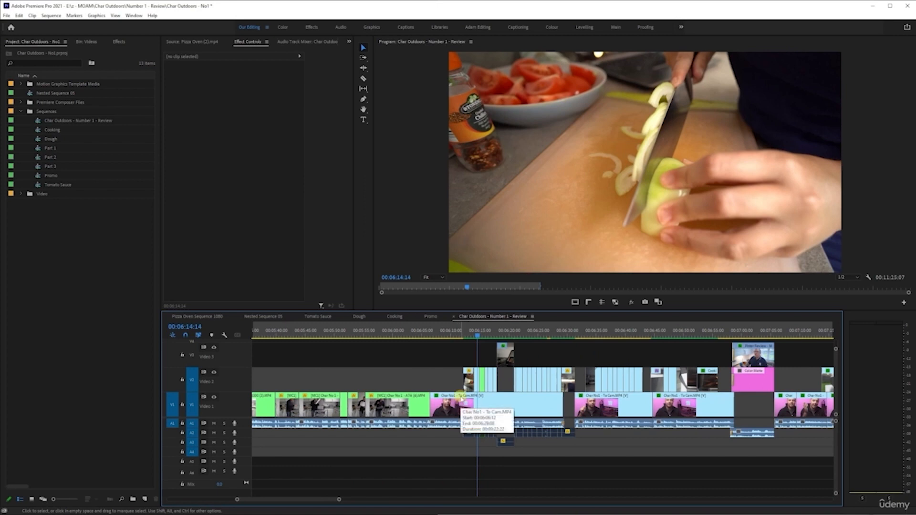
{"action": "scroll", "coordinate": [462, 400], "scroll_direction": "up", "scroll_amount": 6}
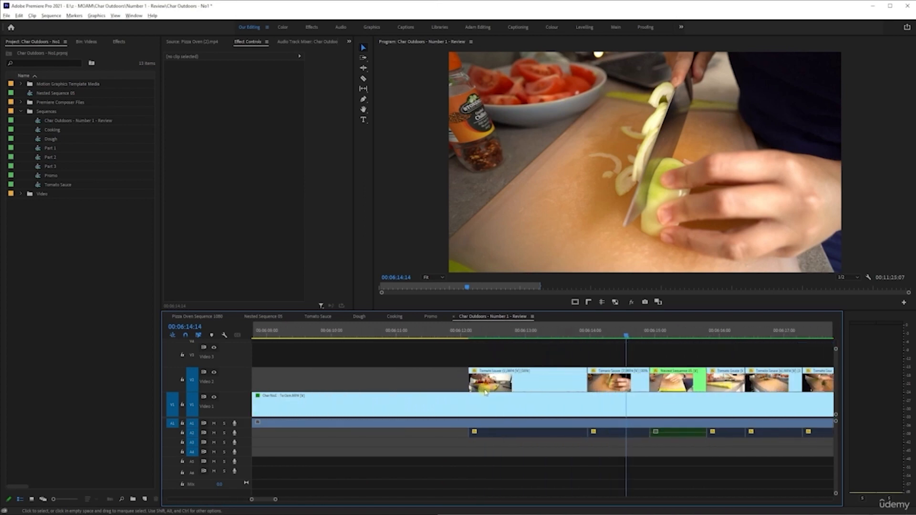
{"action": "scroll", "coordinate": [504, 389], "scroll_direction": "down", "scroll_amount": 4}
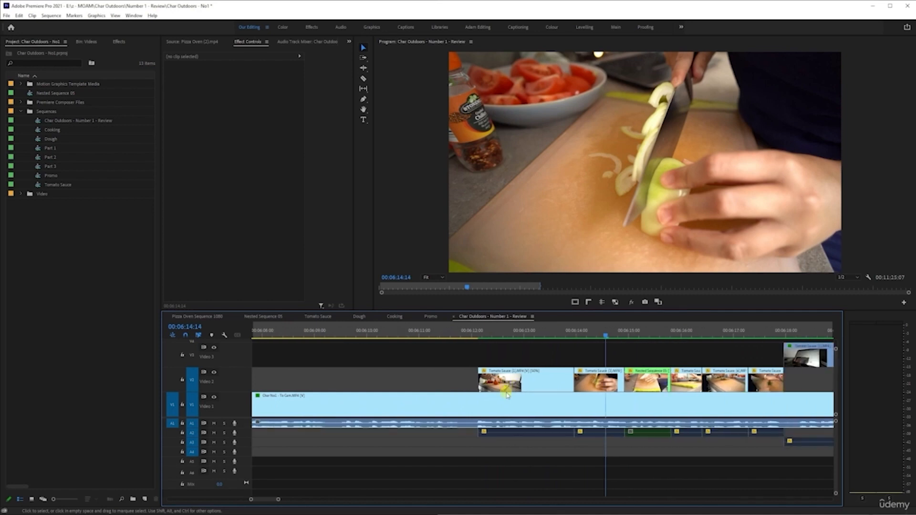
{"action": "left_click", "coordinate": [520, 388]}
{"action": "left_click_drag", "start_coordinate": [502, 379], "coordinate": [353, 379]}
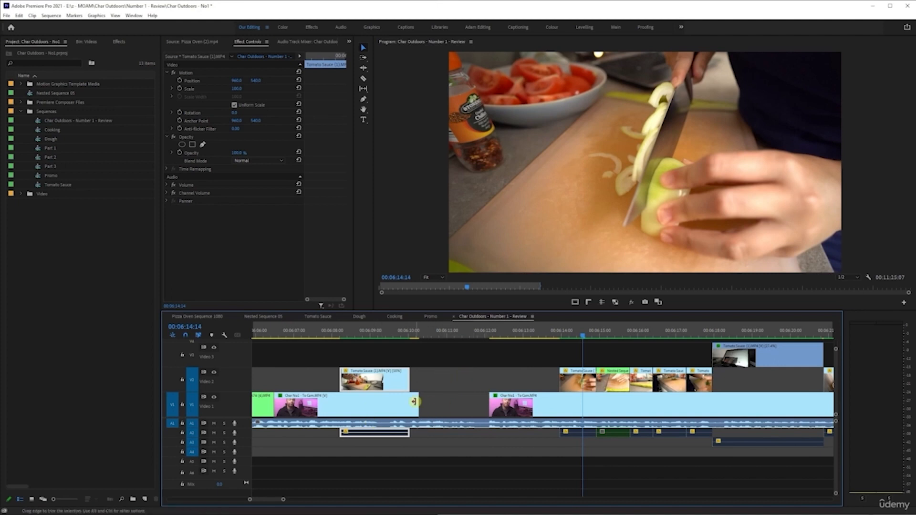
{"action": "left_click_drag", "start_coordinate": [416, 404], "coordinate": [491, 407]}
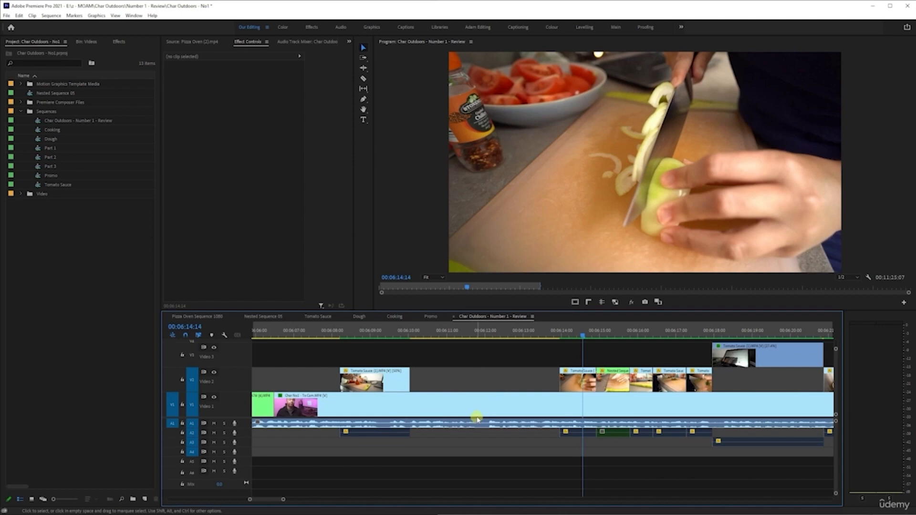
{"action": "key", "text": "ctrl+z"}
{"action": "key", "text": "ctrl+z"}
{"action": "key", "text": "ctrl+z"}
{"action": "key", "text": "ctrl+z"}
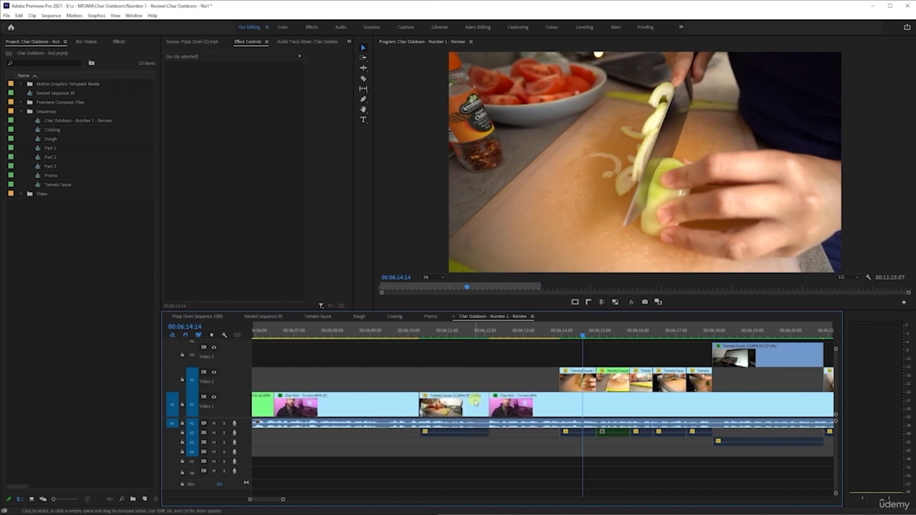
{"action": "left_click_drag", "start_coordinate": [523, 385], "coordinate": [463, 386]}
{"action": "key", "text": "ctrl+z"}
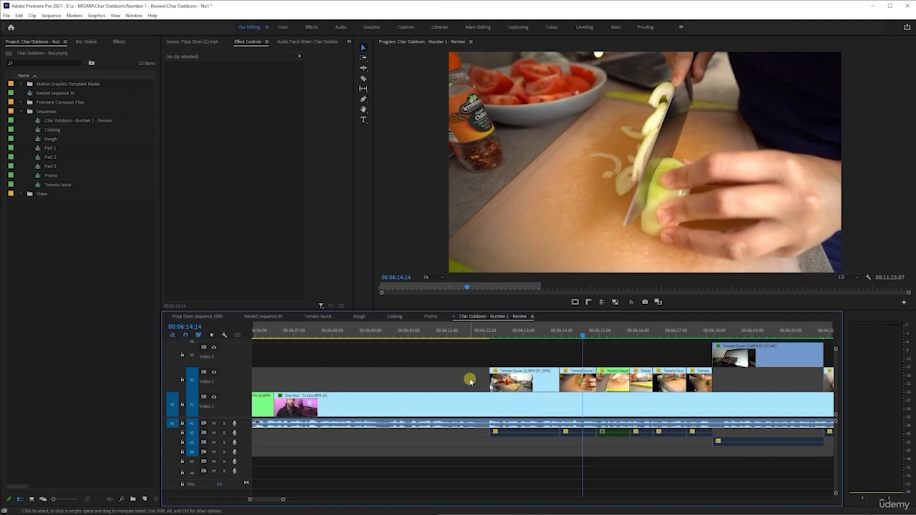
- Zoom out to the whole review sequence and save the project
{"action": "scroll", "coordinate": [470, 380], "scroll_direction": "down", "scroll_amount": 6}
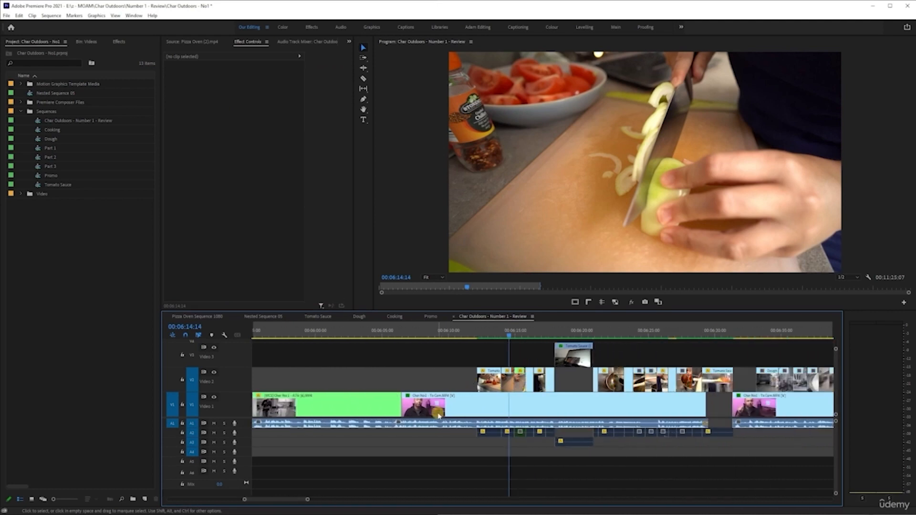
{"action": "scroll", "coordinate": [438, 416], "scroll_direction": "down", "scroll_amount": 6}
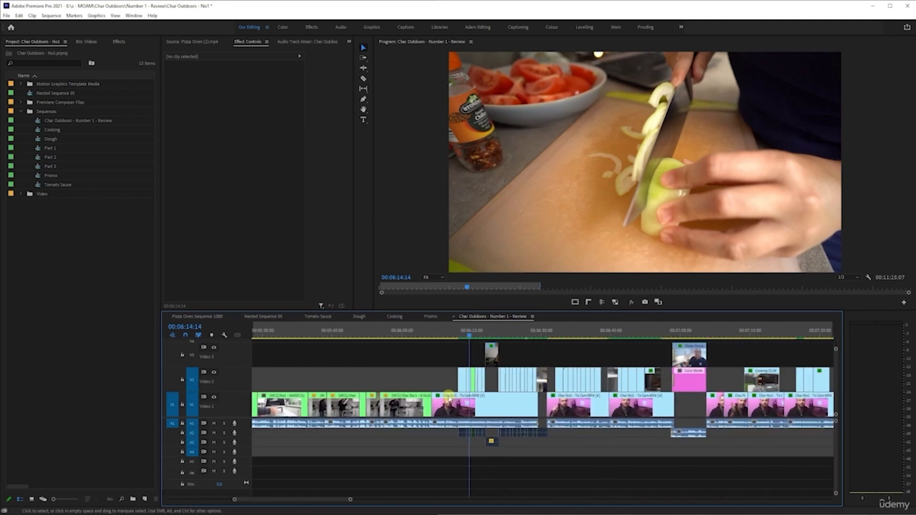
{"action": "scroll", "coordinate": [449, 397], "scroll_direction": "down", "scroll_amount": 3}
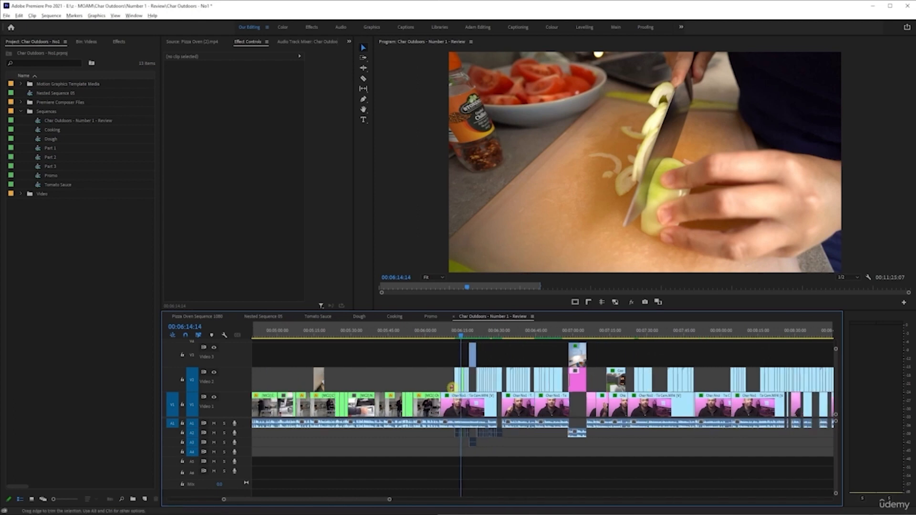
{"action": "scroll", "coordinate": [454, 389], "scroll_direction": "down", "scroll_amount": 1}
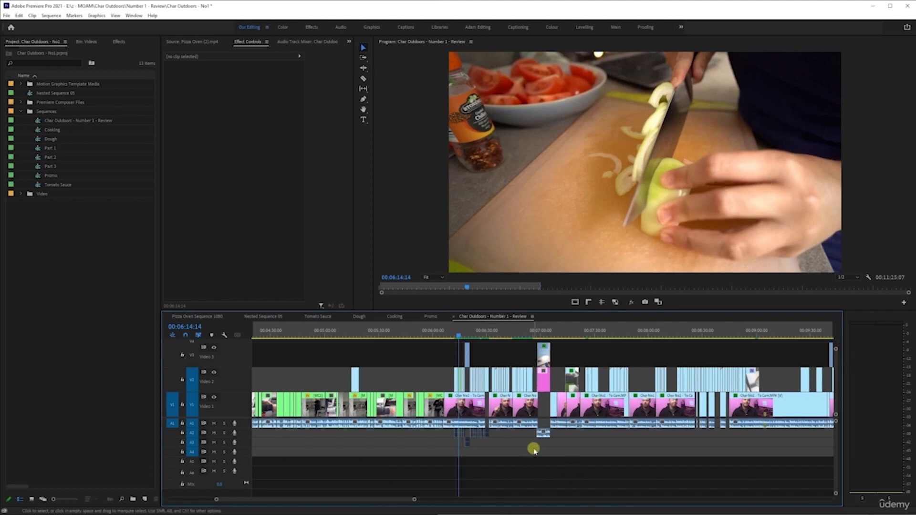
{"action": "scroll", "coordinate": [535, 452], "scroll_direction": "down", "scroll_amount": 6}
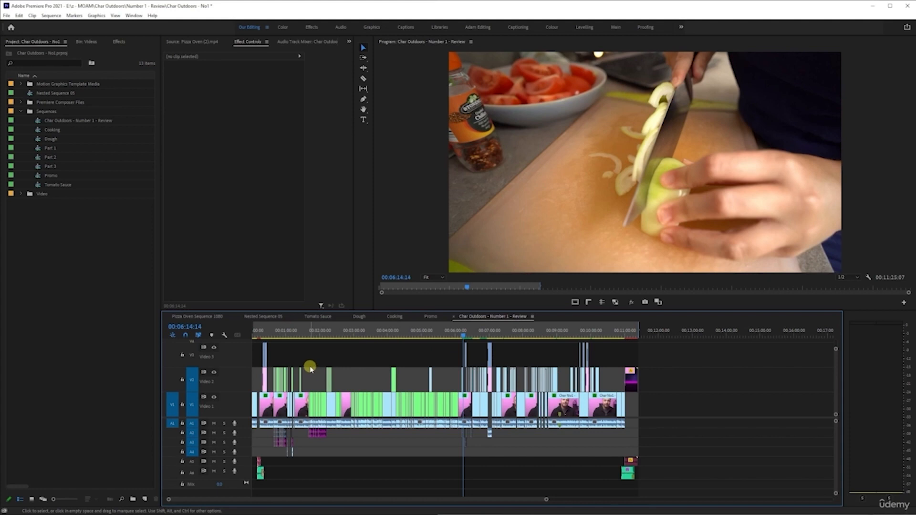
{"action": "key", "text": "ctrl+s"}
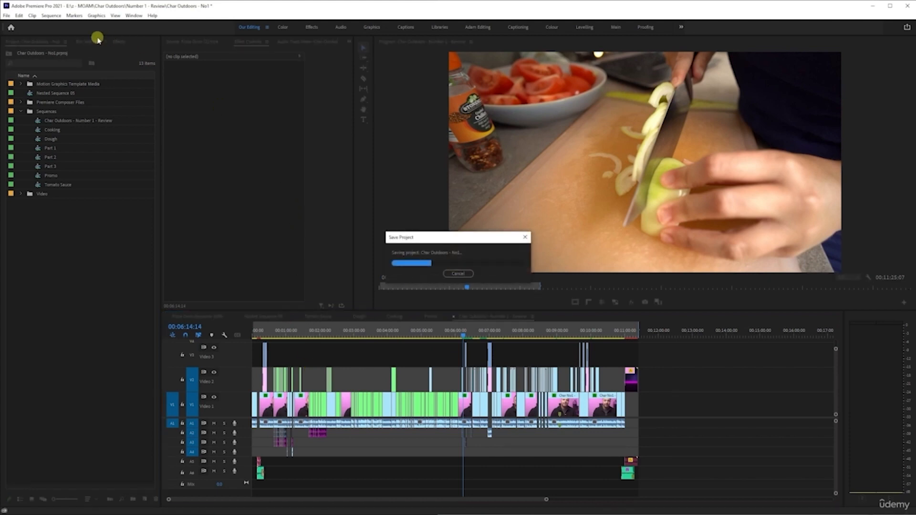
- Close the Char Outdoors review project to return to the pizza oven project
{"action": "left_click", "coordinate": [6, 15]}
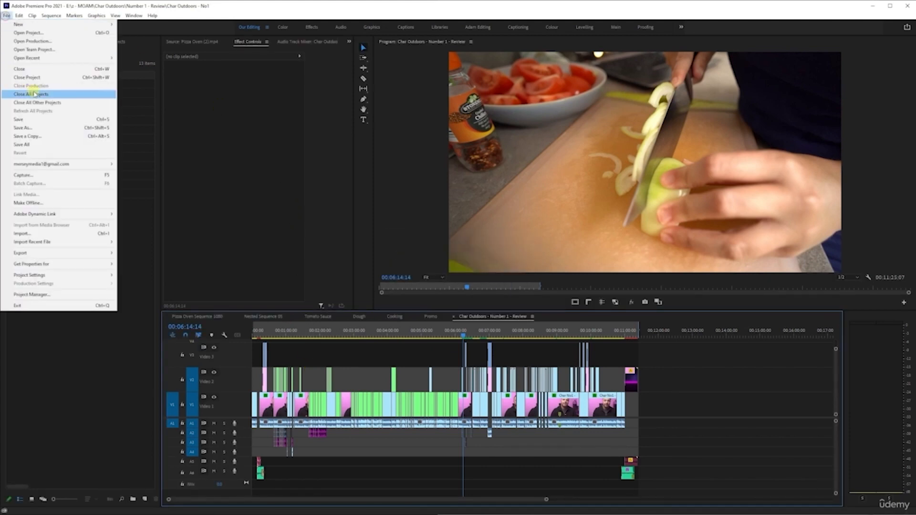
{"action": "left_click", "coordinate": [42, 78]}
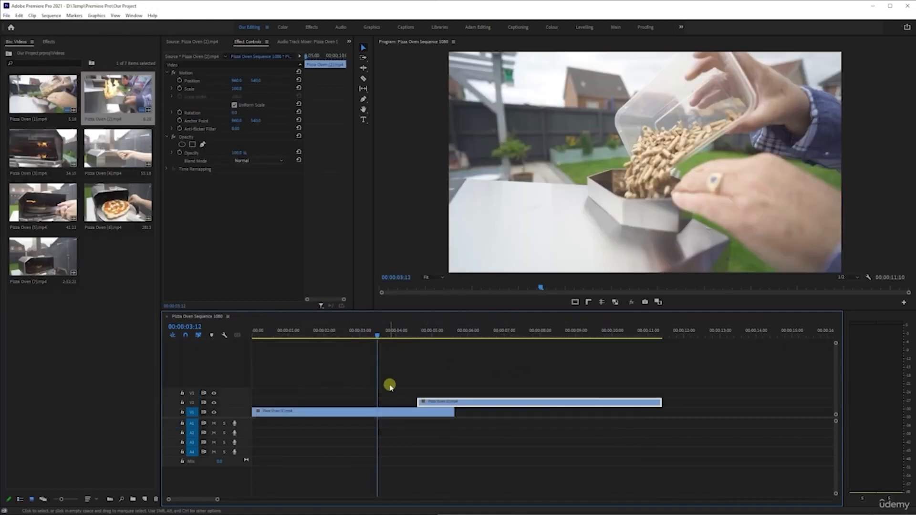
- Try dropping the second pizza oven clip onto Video 1 and trimming the first clip, undoing and returning it to Video 2
{"action": "key", "text": "="}
{"action": "mouse_move", "coordinate": [465, 402]}
{"action": "left_mouse_down"}
{"action": "mouse_move", "coordinate": [419, 400]}
{"action": "mouse_move", "coordinate": [476, 415]}
{"action": "left_mouse_up"}
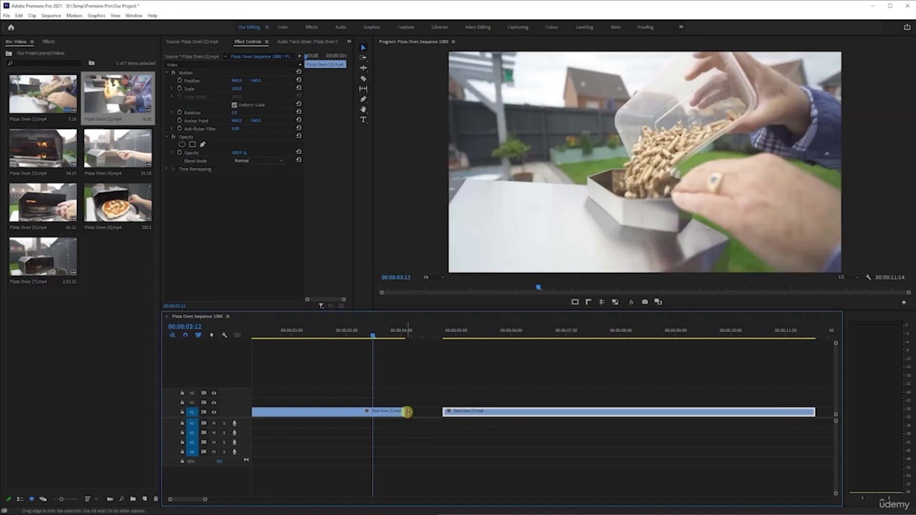
{"action": "left_click_drag", "start_coordinate": [407, 412], "coordinate": [445, 413]}
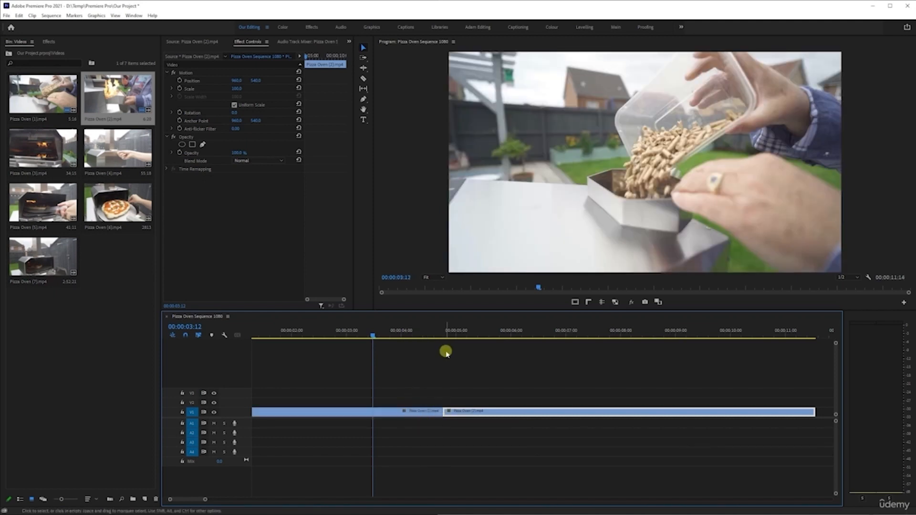
{"action": "key", "text": "ctrl+z"}
{"action": "key", "text": "ctrl+z"}
{"action": "key", "text": "ctrl+z"}
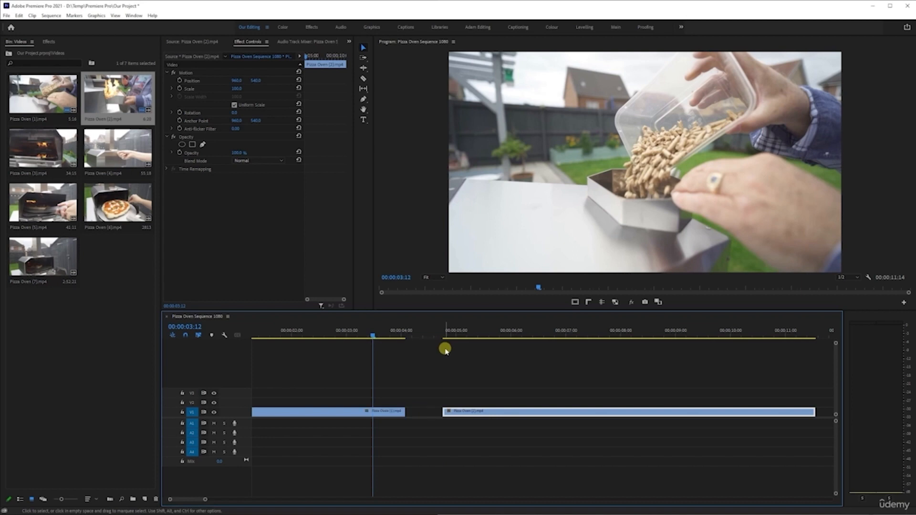
{"action": "left_click_drag", "start_coordinate": [444, 404], "coordinate": [488, 404]}
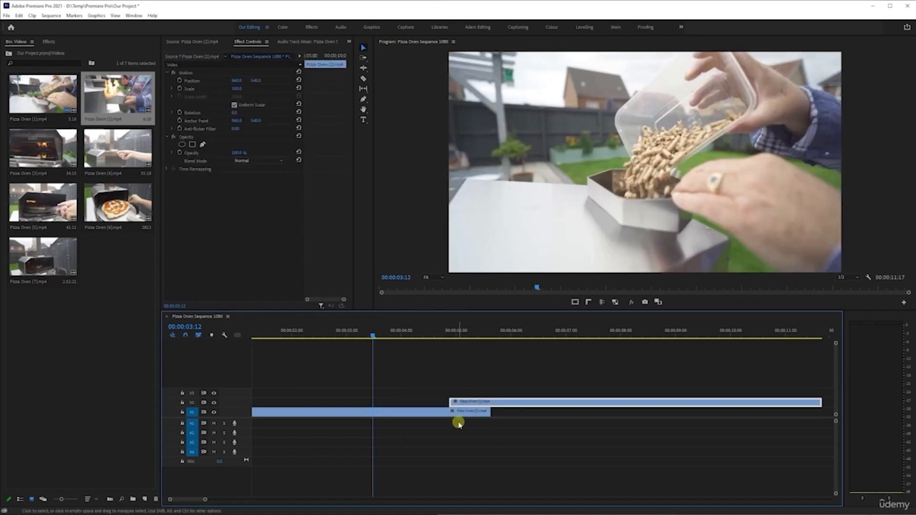
{"action": "key", "text": "minus"}
{"action": "key", "text": "minus"}
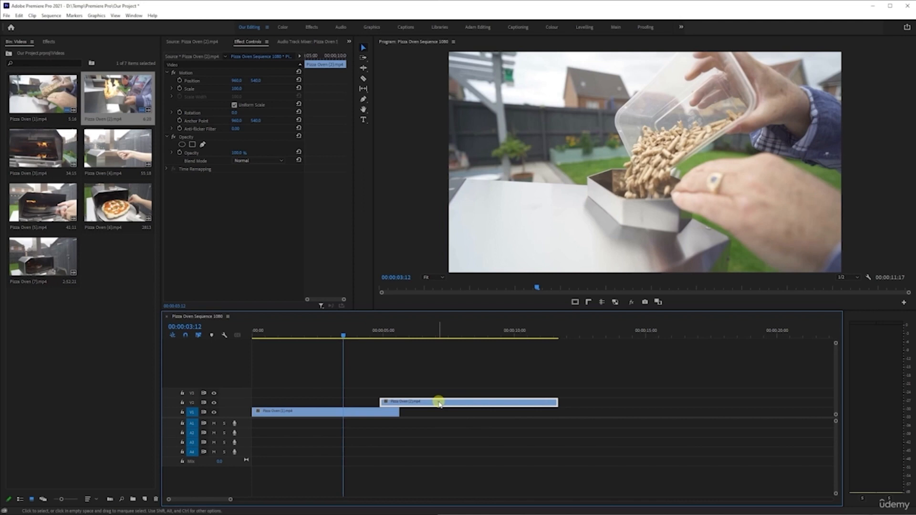
- Move the second clip upward above Video 2, adding new video tracks up to Video 8
{"action": "key", "text": "alt+Up"}
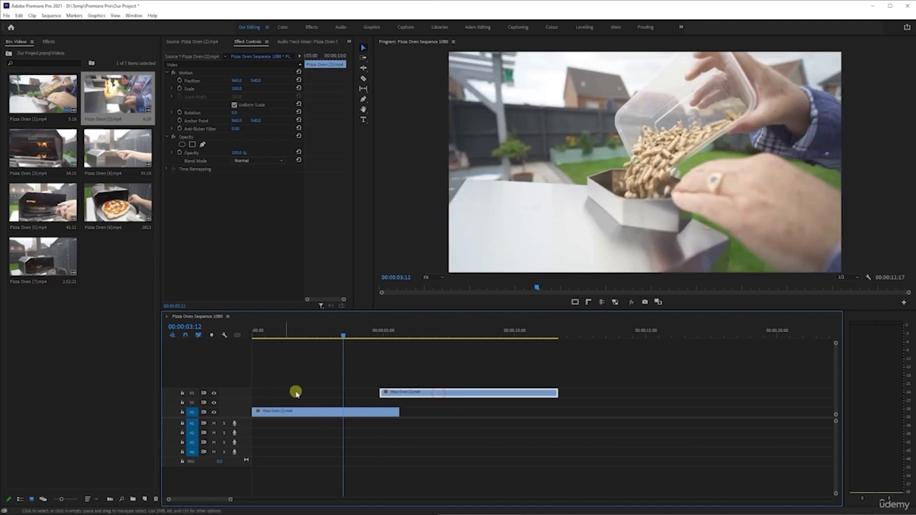
{"action": "right_click", "coordinate": [243, 394]}
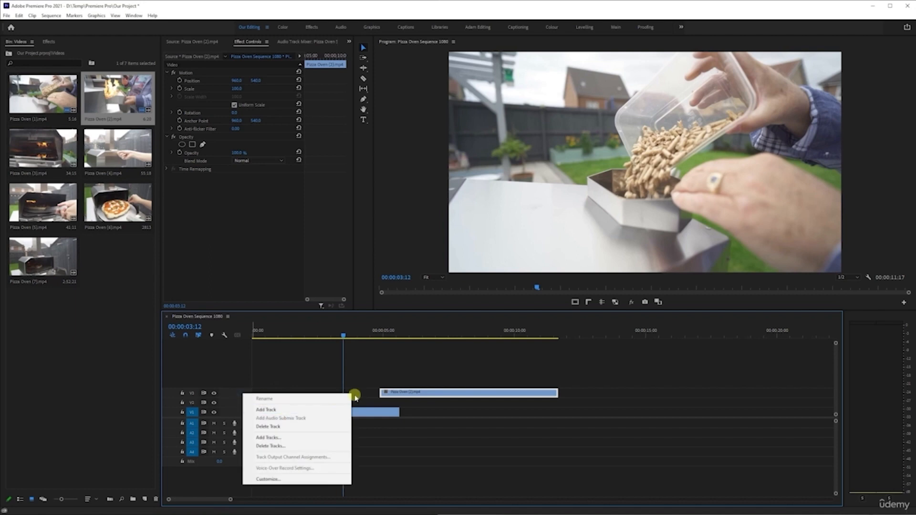
{"action": "left_click", "coordinate": [355, 395]}
{"action": "left_click_drag", "start_coordinate": [425, 394], "coordinate": [422, 384]}
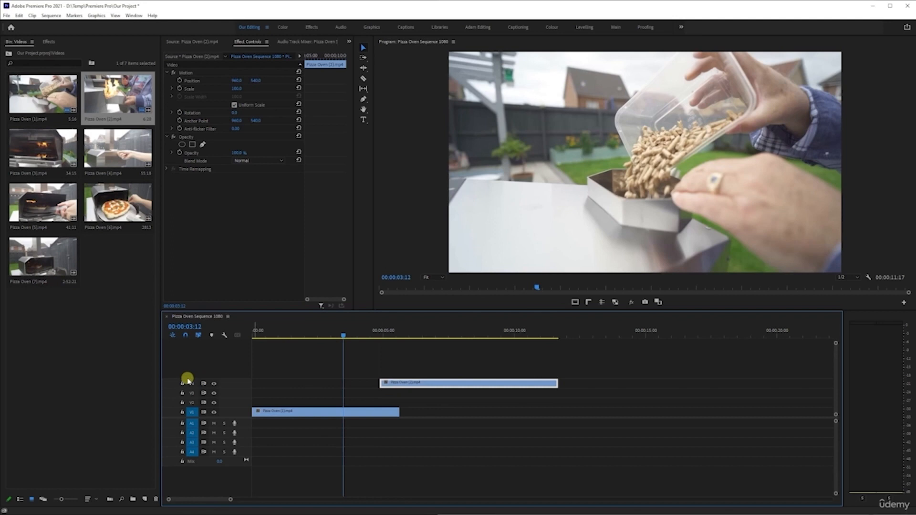
{"action": "left_click_drag", "start_coordinate": [410, 383], "coordinate": [437, 344]}
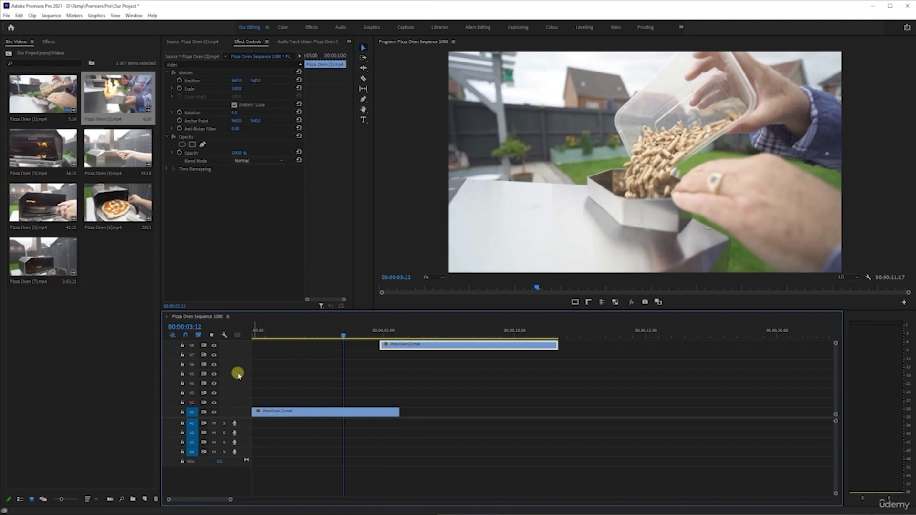
- Resize the video track heights and move the second clip further up to Video 11
{"action": "scroll", "coordinate": [238, 376], "scroll_direction": "down", "scroll_amount": 2}
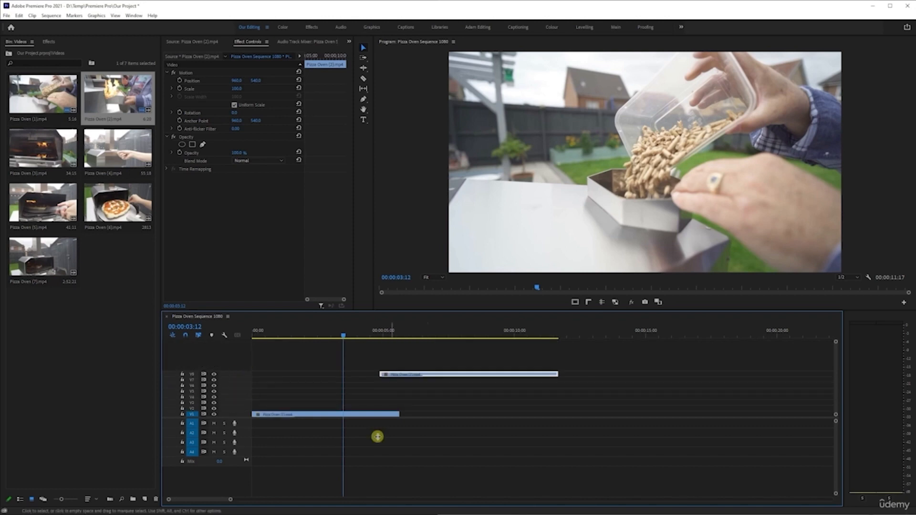
{"action": "scroll", "coordinate": [394, 459], "scroll_direction": "down", "scroll_amount": 3}
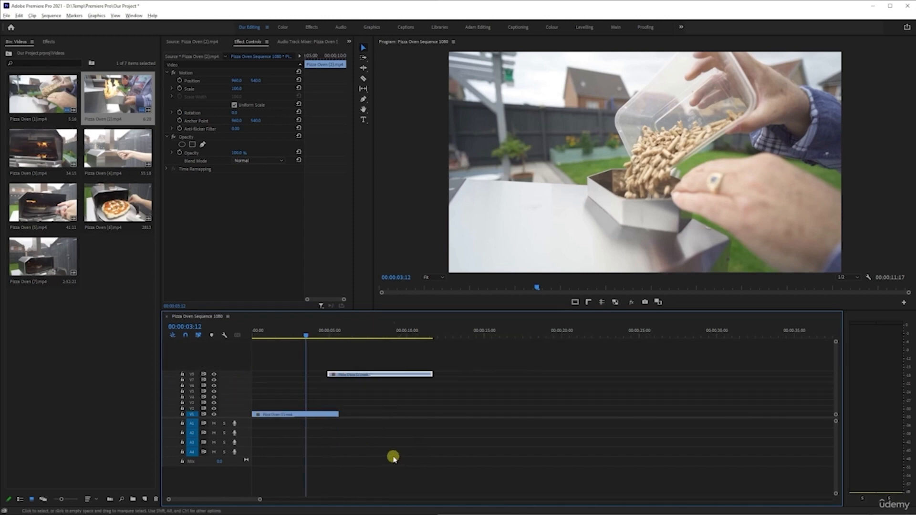
{"action": "scroll", "coordinate": [233, 394], "scroll_direction": "up", "scroll_amount": 2, "text": "alt"}
{"action": "scroll", "coordinate": [233, 391], "scroll_direction": "up", "scroll_amount": 4, "text": "alt"}
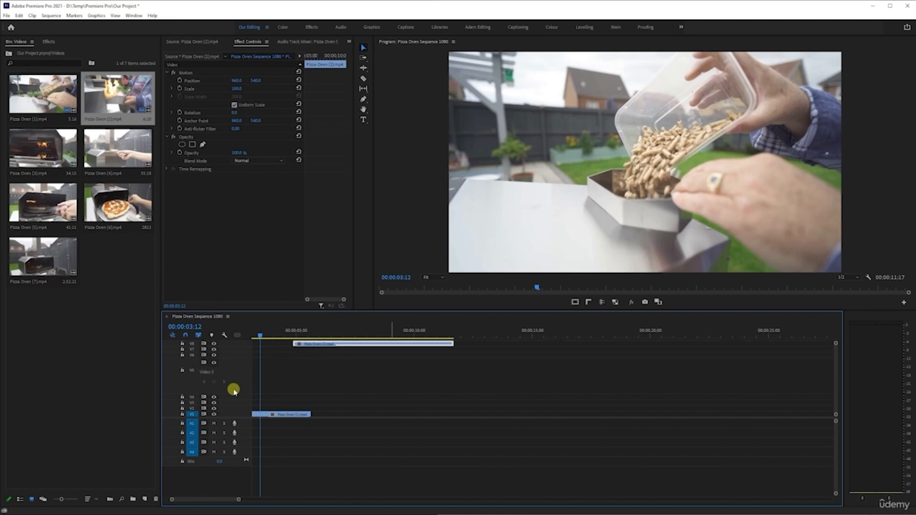
{"action": "scroll", "coordinate": [233, 380], "scroll_direction": "down", "scroll_amount": 6, "text": "alt"}
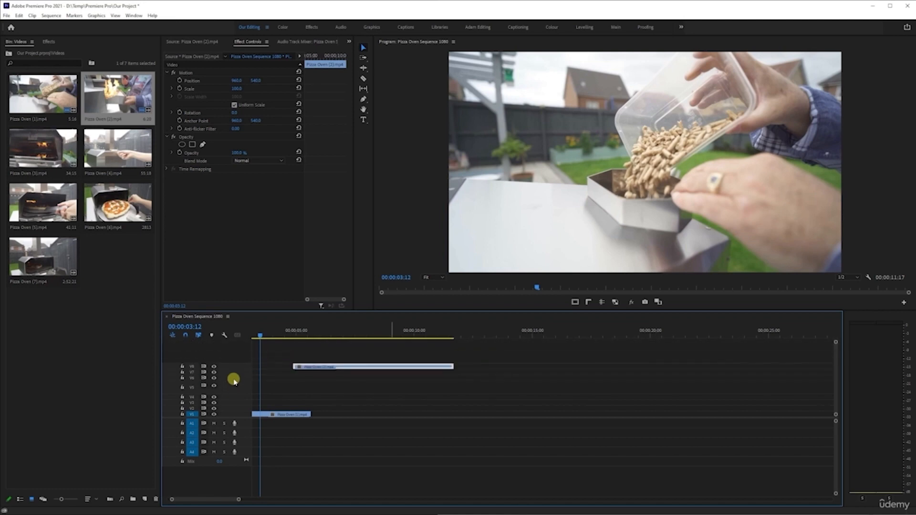
{"action": "scroll", "coordinate": [233, 383], "scroll_direction": "up", "scroll_amount": 4, "text": "shift"}
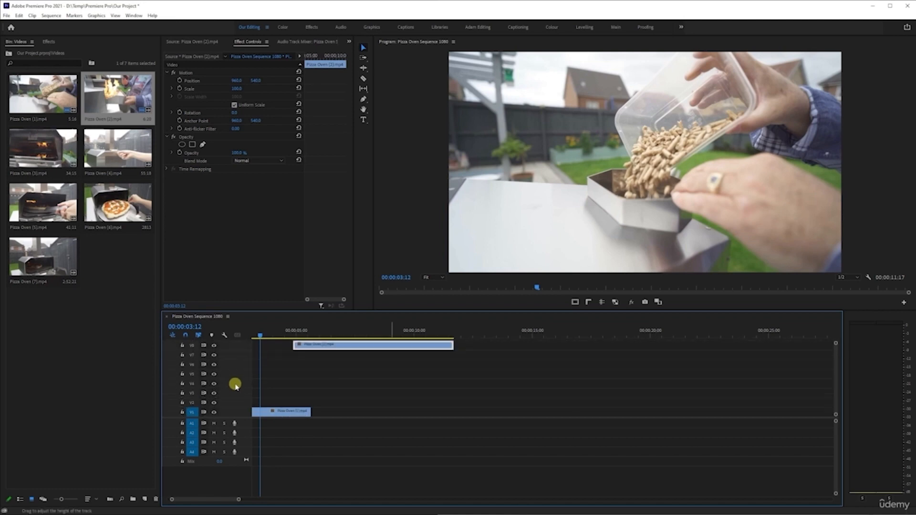
{"action": "scroll", "coordinate": [234, 383], "scroll_direction": "down", "scroll_amount": 4, "text": "alt"}
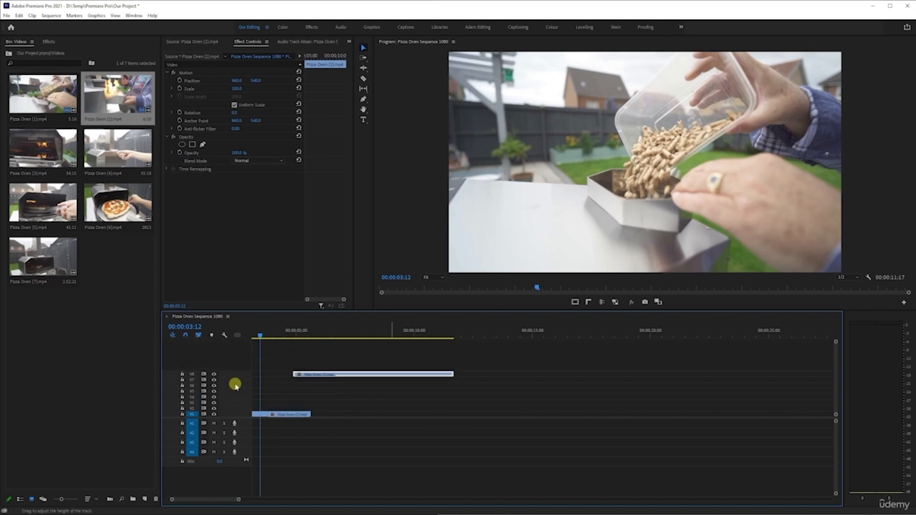
{"action": "scroll", "coordinate": [235, 386], "scroll_direction": "up", "scroll_amount": 5, "text": "alt"}
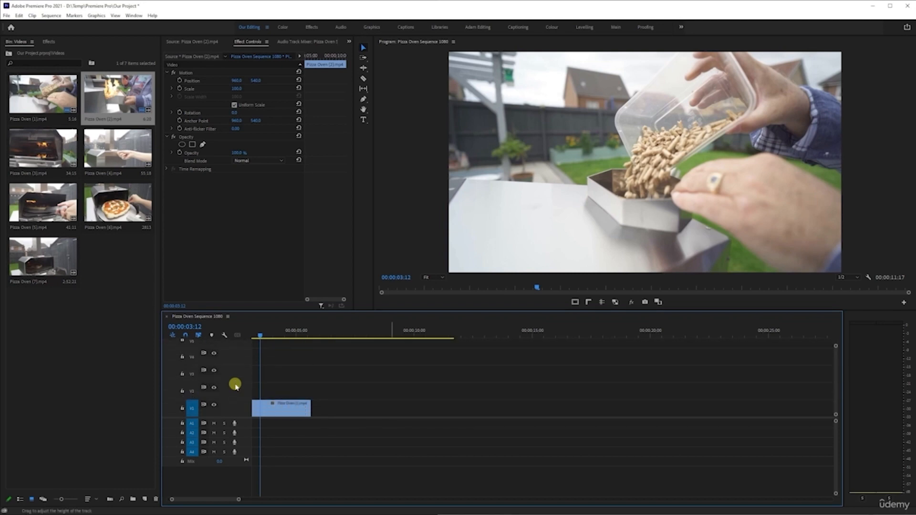
{"action": "scroll", "coordinate": [236, 386], "scroll_direction": "down", "scroll_amount": 6, "text": "alt"}
{"action": "left_click_drag", "start_coordinate": [315, 376], "coordinate": [323, 354]}
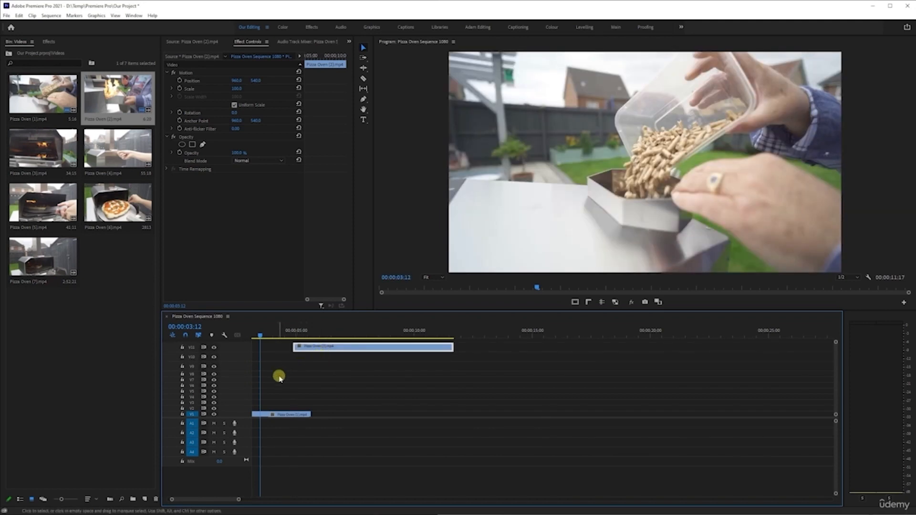
- Resize track heights and zoom the timeline to inspect the stacked clips across the video tracks
{"action": "scroll", "coordinate": [242, 385], "scroll_direction": "down", "scroll_amount": 3, "text": "alt"}
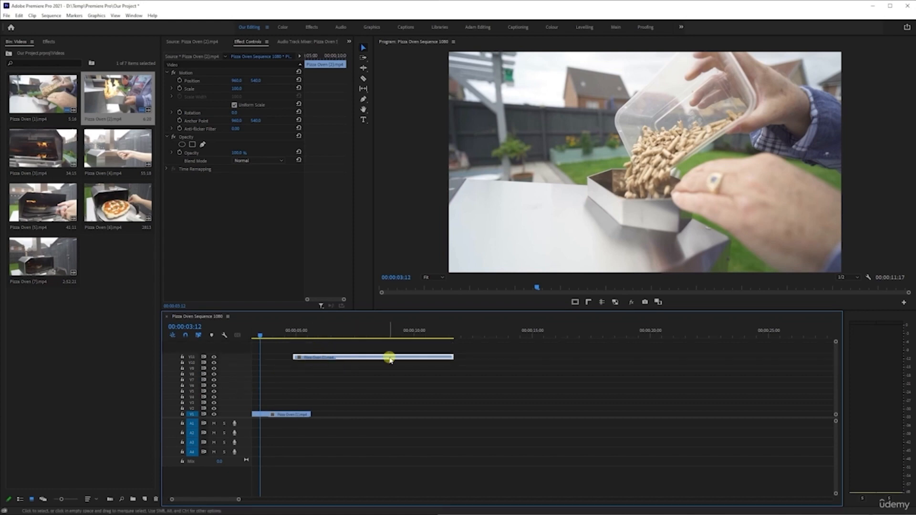
{"action": "scroll", "coordinate": [270, 400], "scroll_direction": "up", "scroll_amount": 2, "text": "alt"}
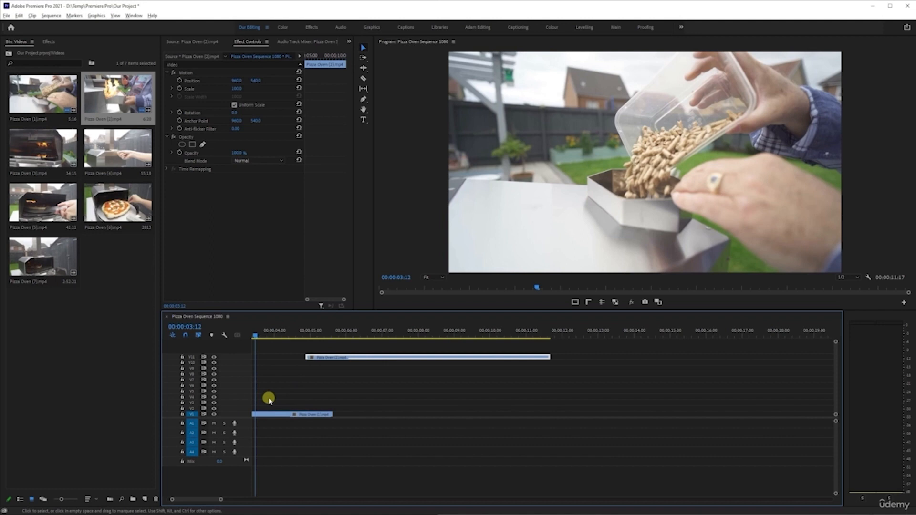
{"action": "scroll", "coordinate": [269, 399], "scroll_direction": "up", "scroll_amount": 3, "text": "alt"}
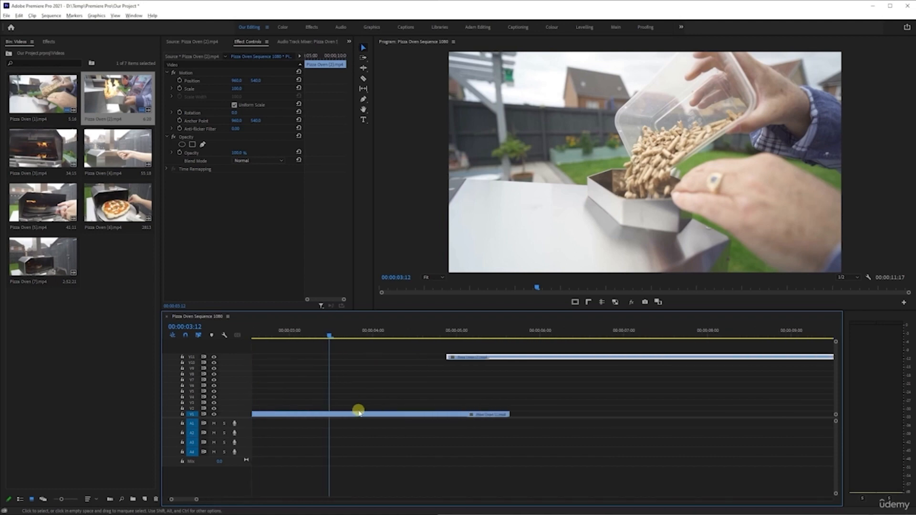
{"action": "scroll", "coordinate": [234, 410], "scroll_direction": "up", "scroll_amount": 3, "text": "alt"}
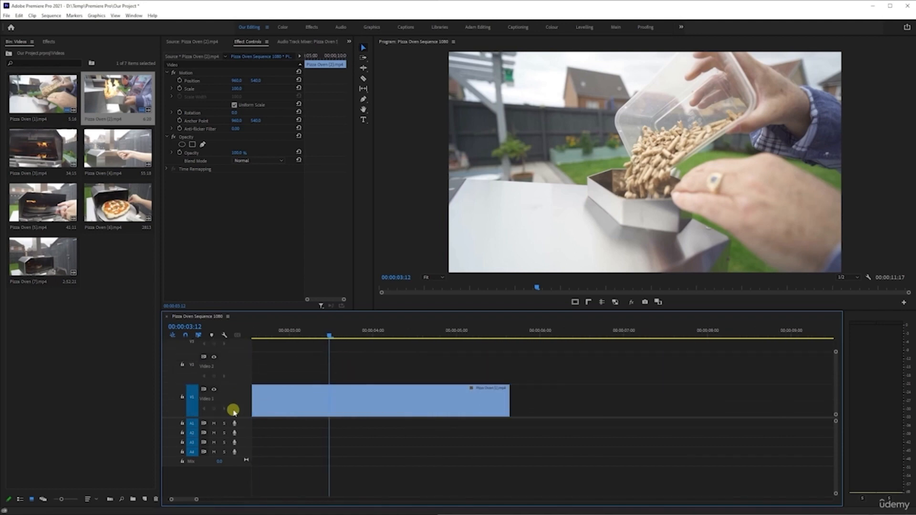
{"action": "scroll", "coordinate": [234, 409], "scroll_direction": "up", "scroll_amount": 1, "text": "alt"}
{"action": "scroll", "coordinate": [368, 408], "scroll_direction": "up", "scroll_amount": 3, "text": "alt"}
{"action": "scroll", "coordinate": [367, 403], "scroll_direction": "down", "scroll_amount": 4, "text": "alt"}
{"action": "scroll", "coordinate": [368, 403], "scroll_direction": "up", "scroll_amount": 3}
{"action": "scroll", "coordinate": [368, 404], "scroll_direction": "down", "scroll_amount": 2, "text": "alt"}
{"action": "scroll", "coordinate": [338, 402], "scroll_direction": "up", "scroll_amount": 1}
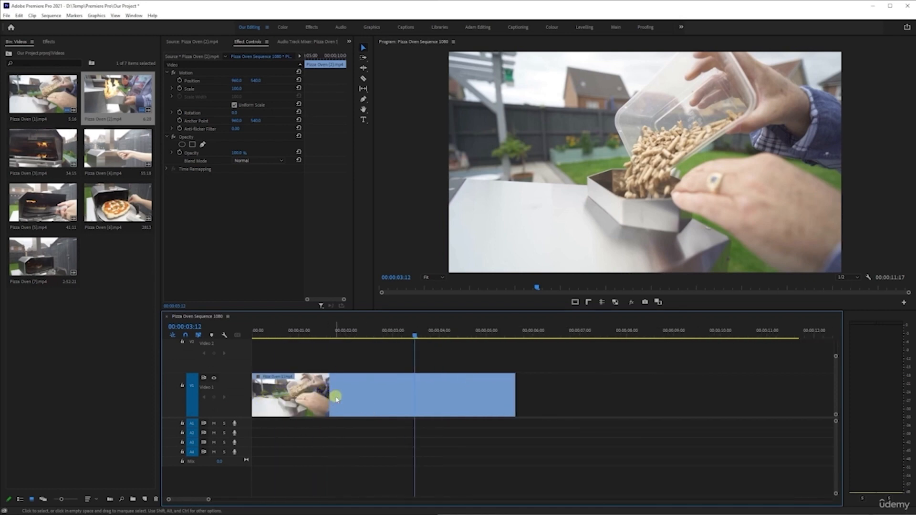
{"action": "scroll", "coordinate": [336, 398], "scroll_direction": "down", "scroll_amount": 4, "text": "alt"}
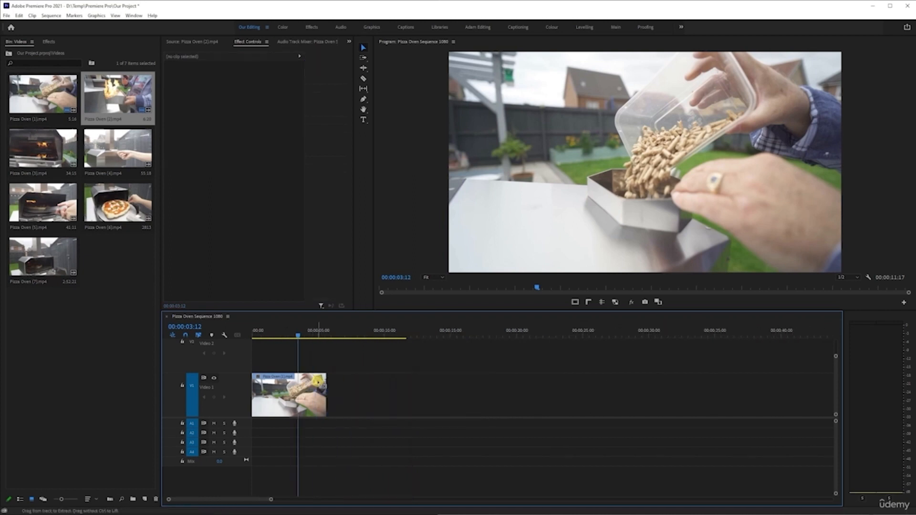
{"action": "scroll", "coordinate": [235, 387], "scroll_direction": "down", "scroll_amount": 5, "text": "shift"}
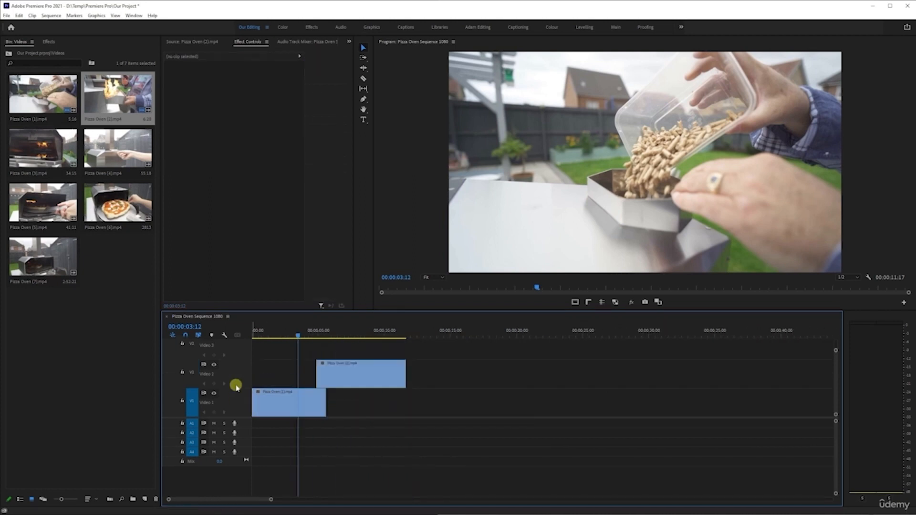
{"action": "scroll", "coordinate": [237, 384], "scroll_direction": "up", "scroll_amount": 4, "text": "shift"}
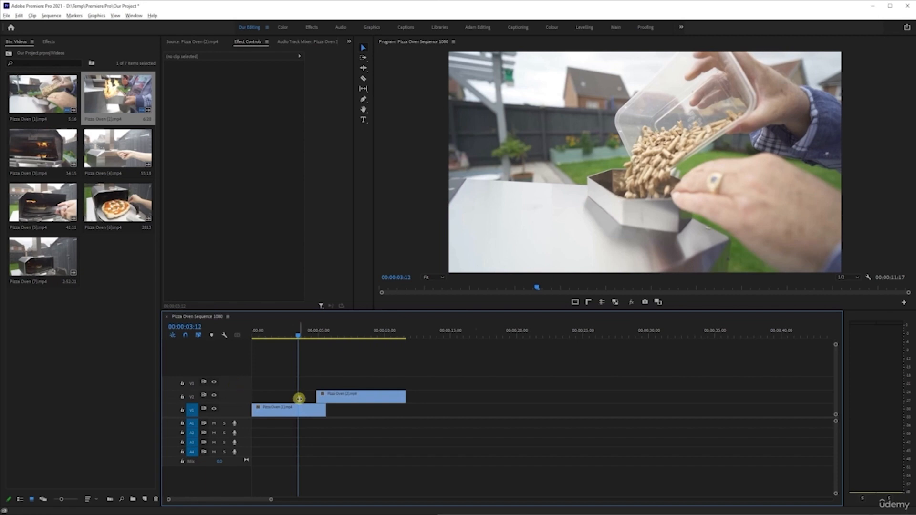
{"action": "scroll", "coordinate": [329, 391], "scroll_direction": "up", "scroll_amount": 2, "text": "alt"}
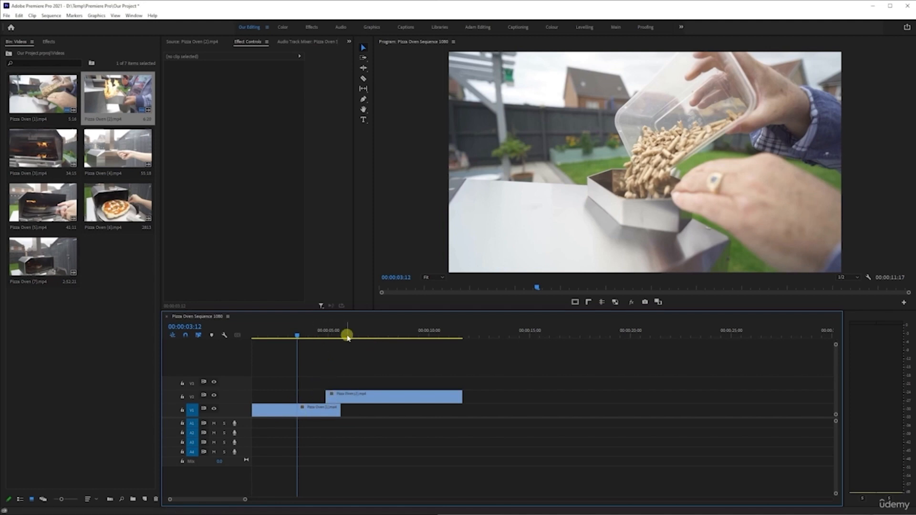
- Move the upper clip down onto Video 1 after the first clip and delete the gap between them
{"action": "left_click", "coordinate": [338, 396]}
{"action": "left_click_drag", "start_coordinate": [338, 396], "coordinate": [374, 411]}
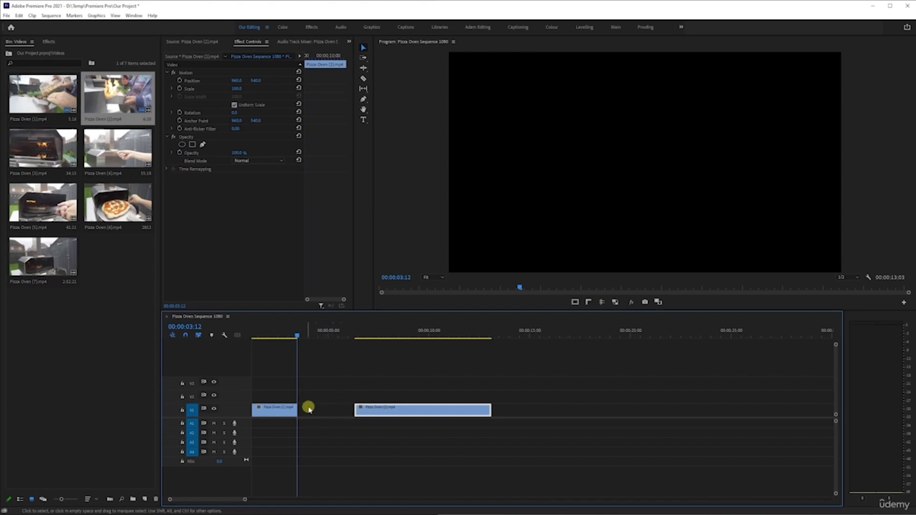
{"action": "left_click", "coordinate": [321, 413]}
{"action": "key", "text": "Delete"}
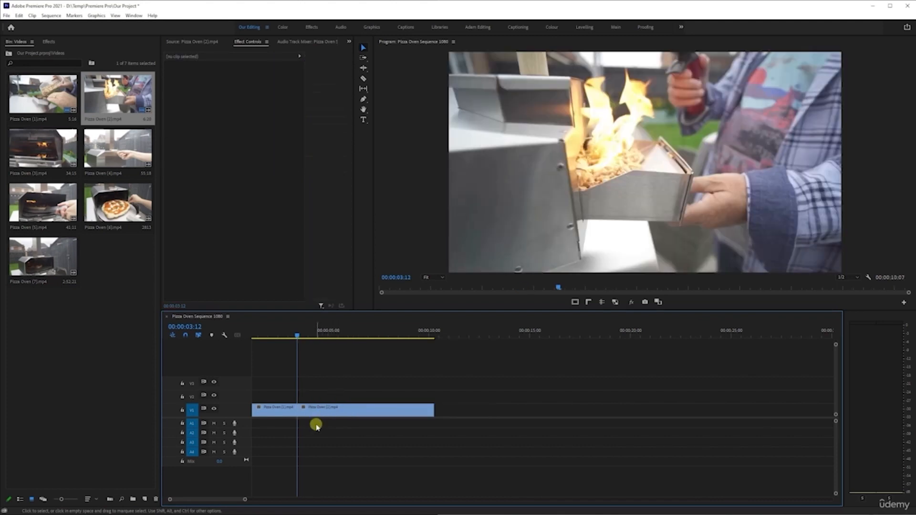